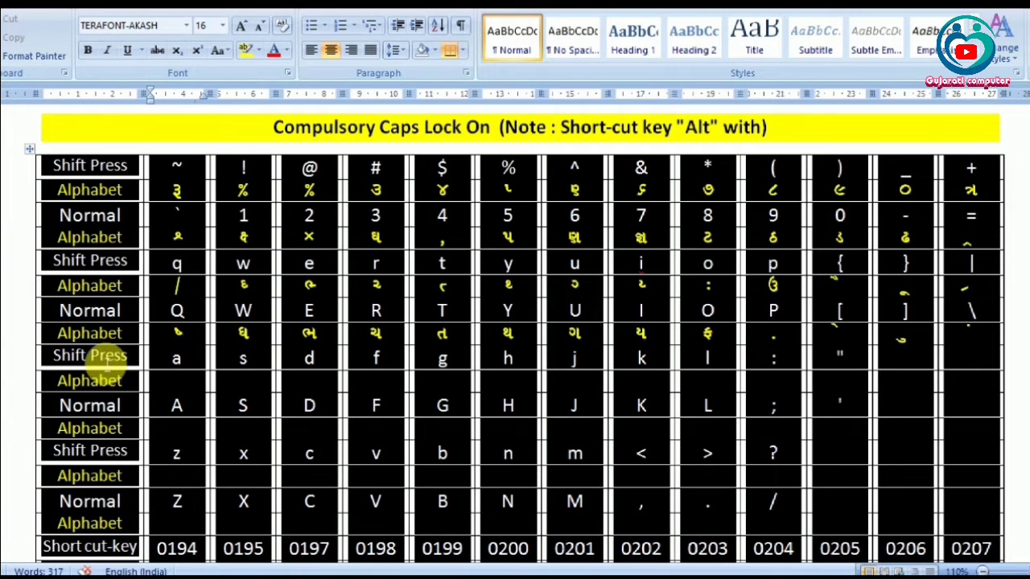
Step: Fill the Alphabet cells beneath lowercase a, s, d and f with each key's TERAFONT-AKASH character
left_click(166, 372)
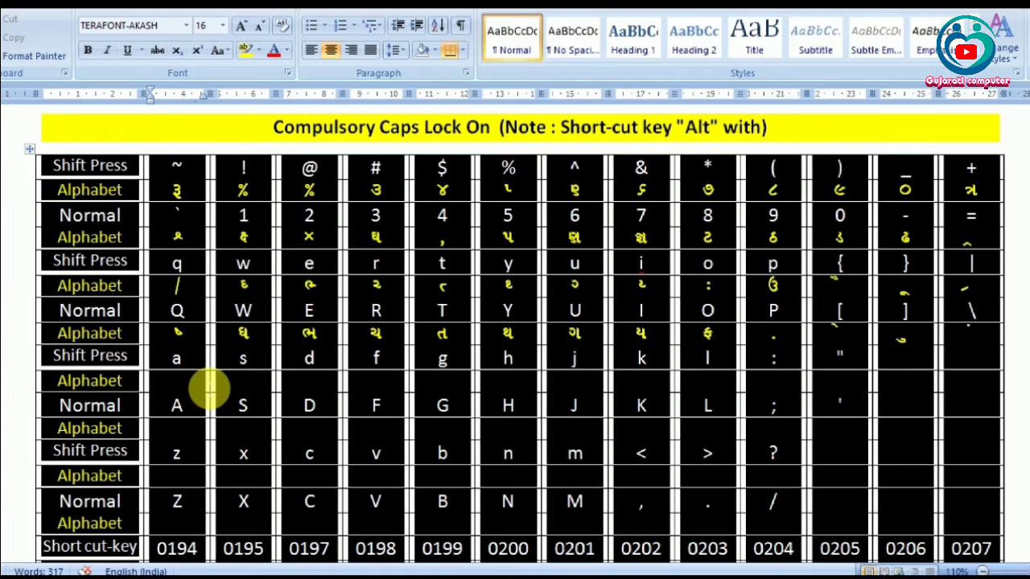
type("a")
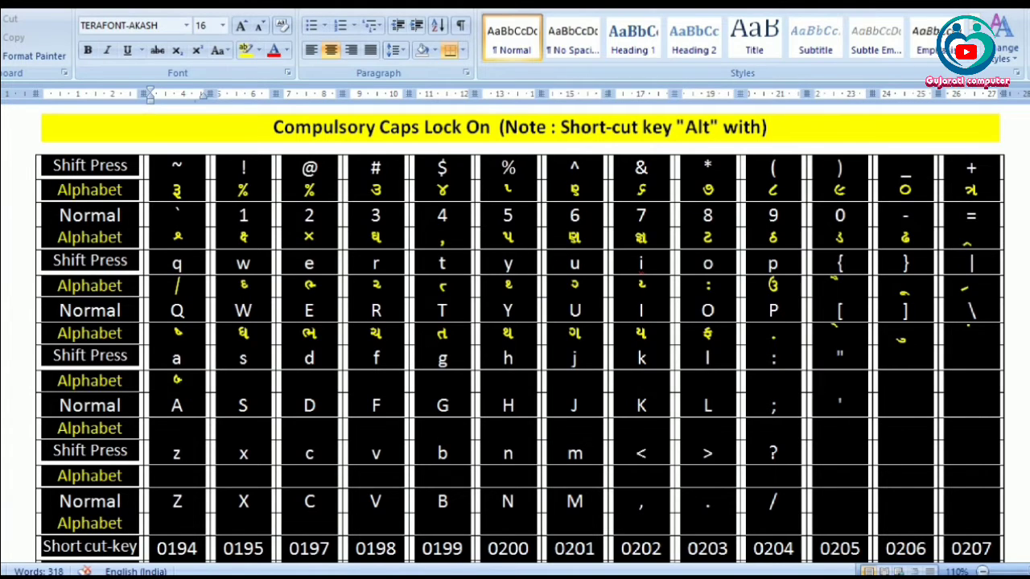
key("Tab")
type("s")
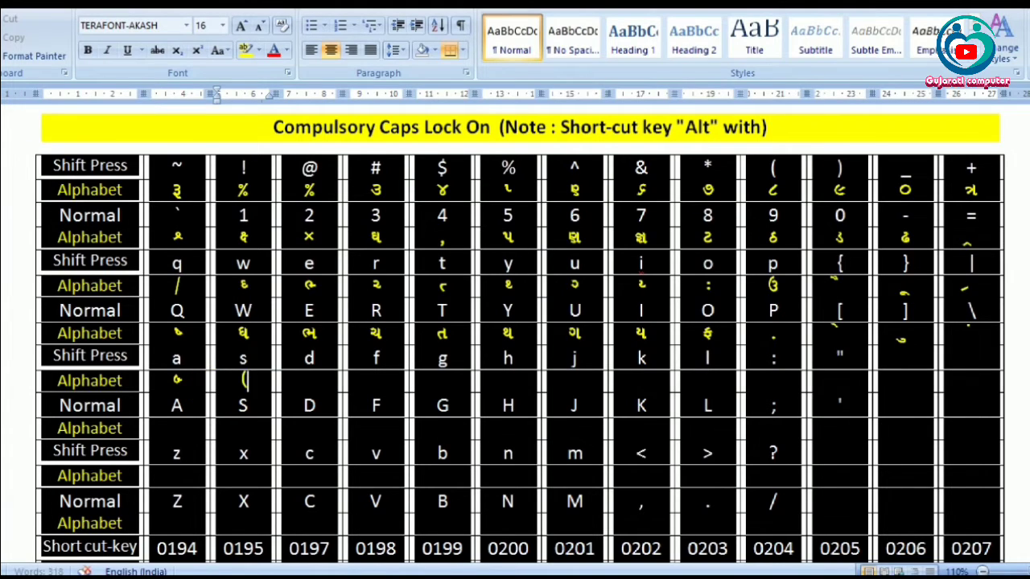
key("Tab")
type("d")
key("Tab")
type("f")
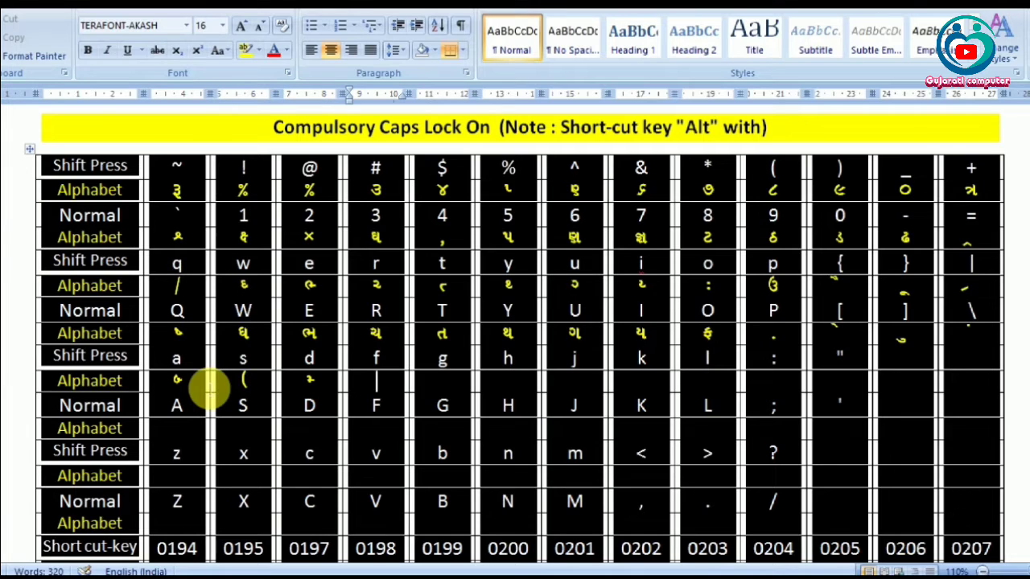
Step: Fill the Alphabet cells beneath lowercase g, h, j and k with each key's matching Gujarati font character
key("Tab")
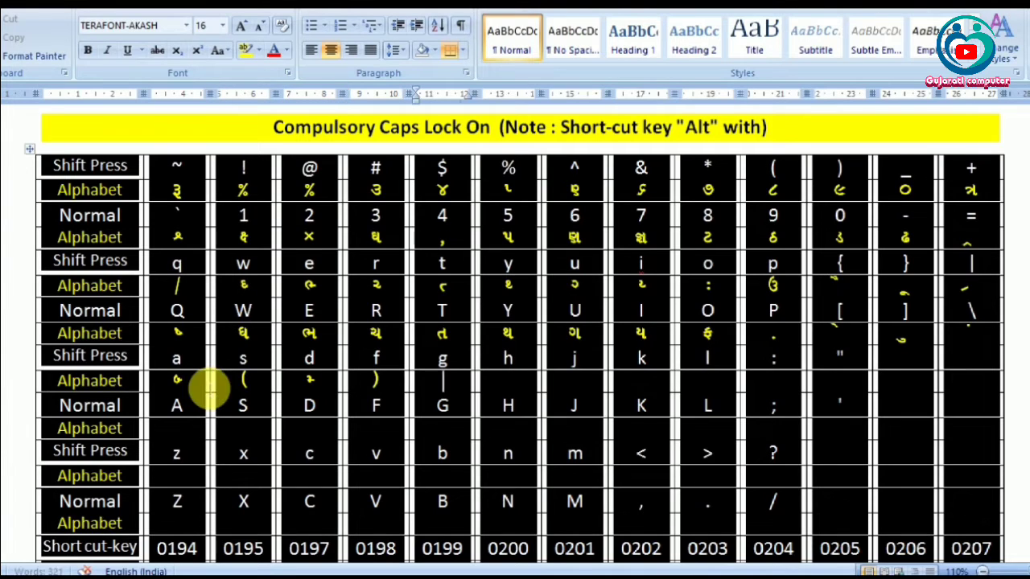
type("g")
key("Tab")
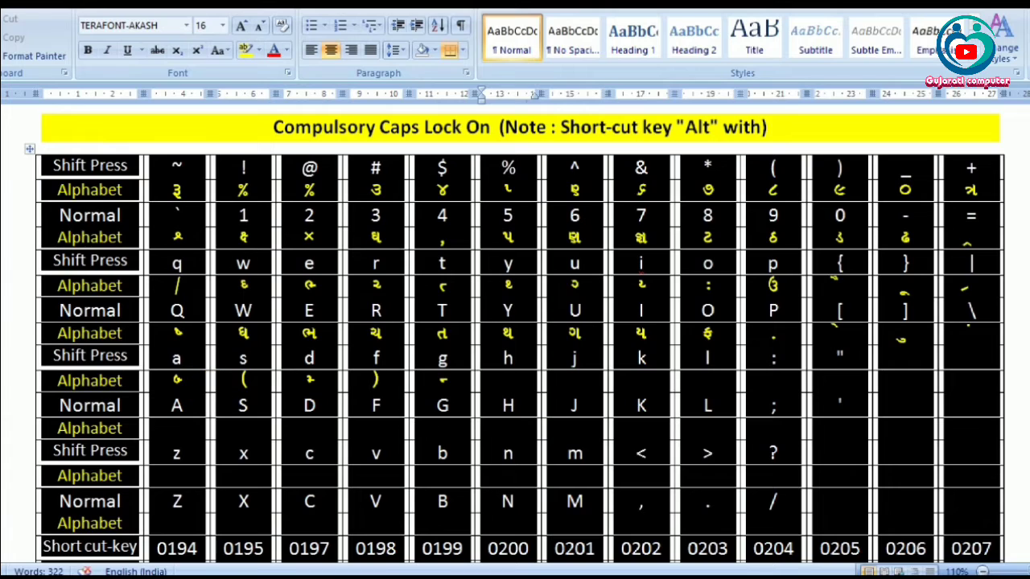
type("h")
key("Tab")
type("j")
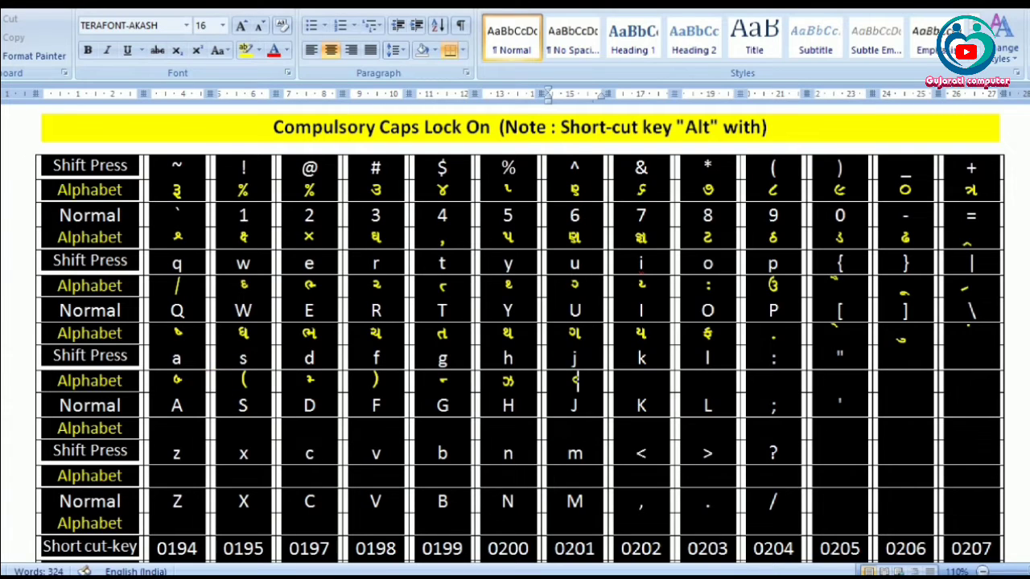
key("Tab")
type("k")
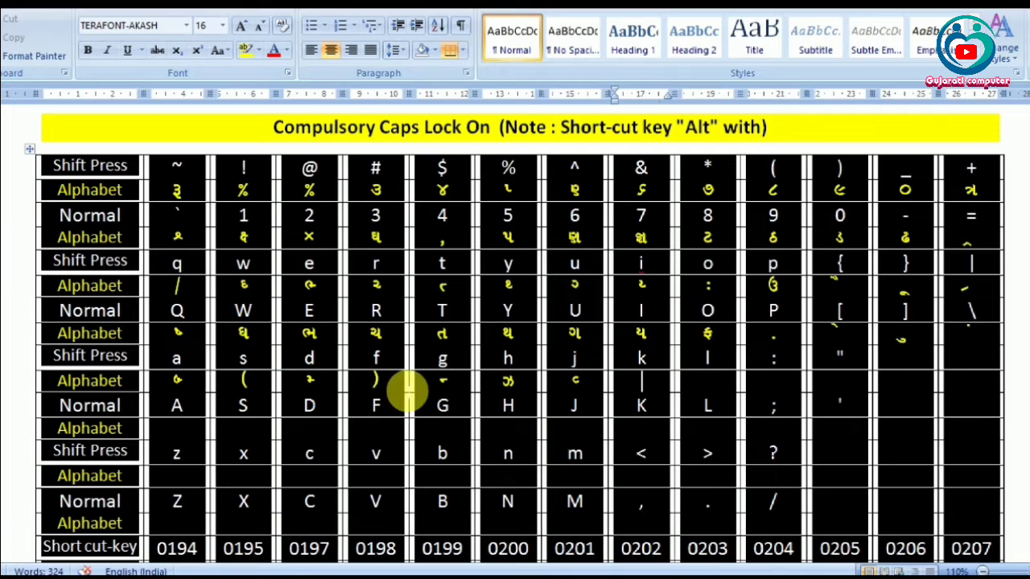
left_click(640, 385)
type("k")
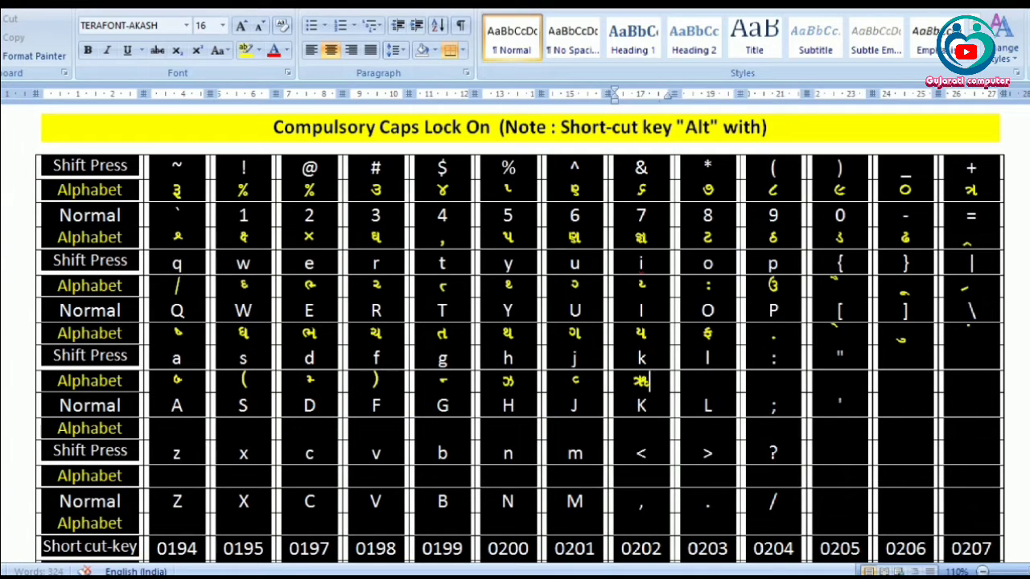
Step: Complete the Alphabet row beneath lowercase l, the colon and the double quote with their Gujarati font characters
key("Tab")
type("l")
key("Tab")
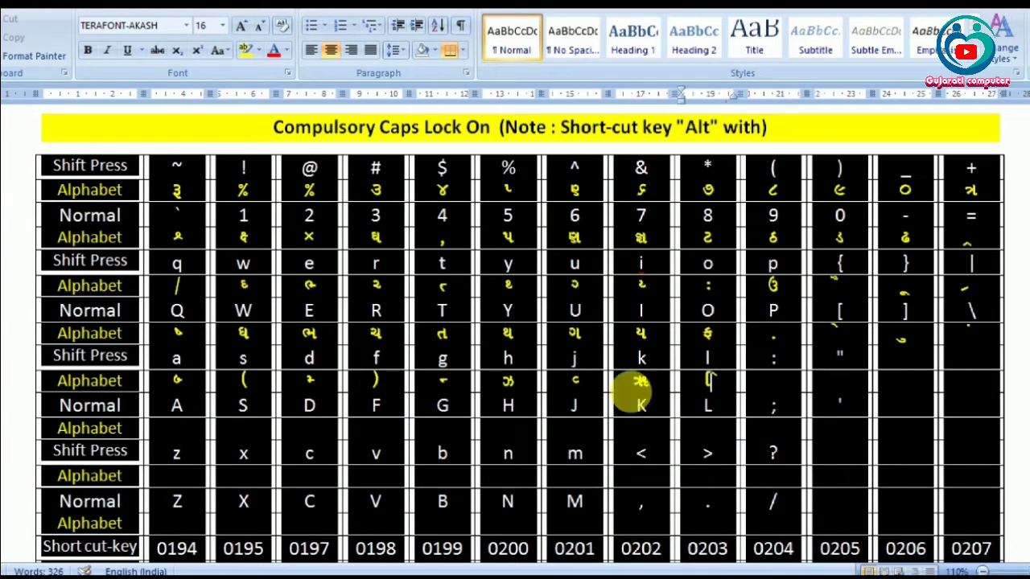
type(";")
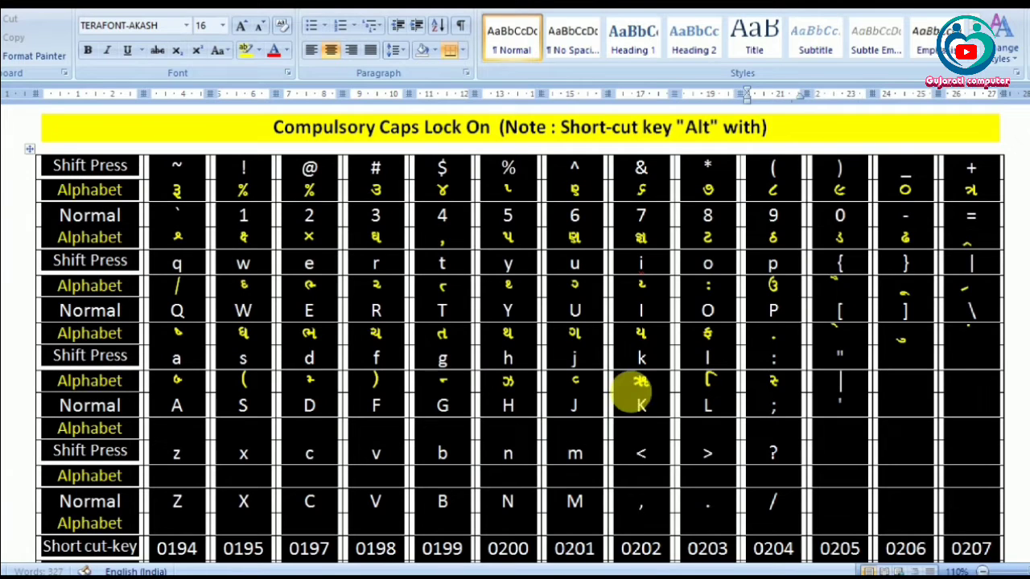
key("Tab")
type("\"")
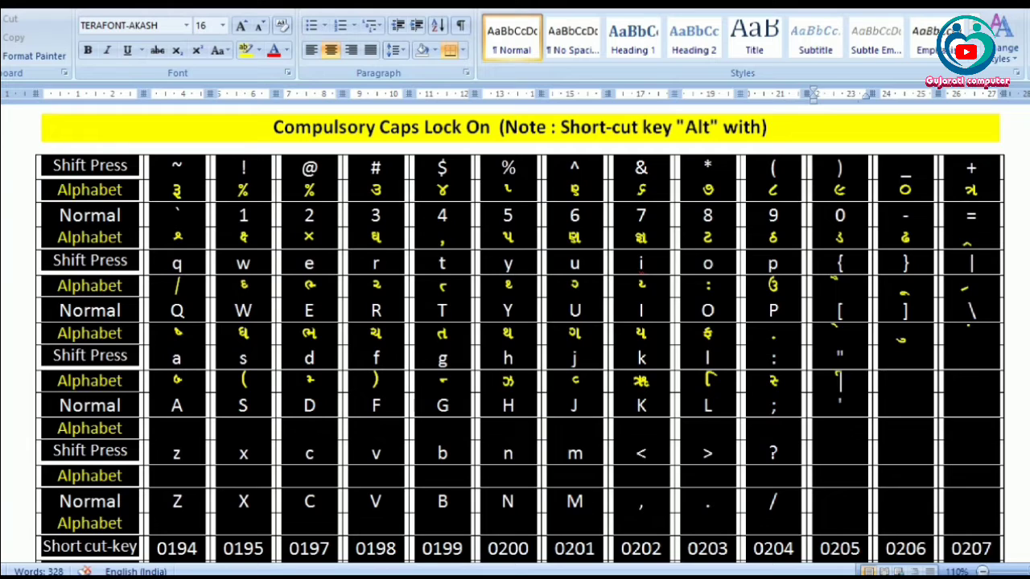
Step: Fill the Alphabet cells beneath capital A, S, D, F and G with each key's Gujarati font character
left_click(184, 437)
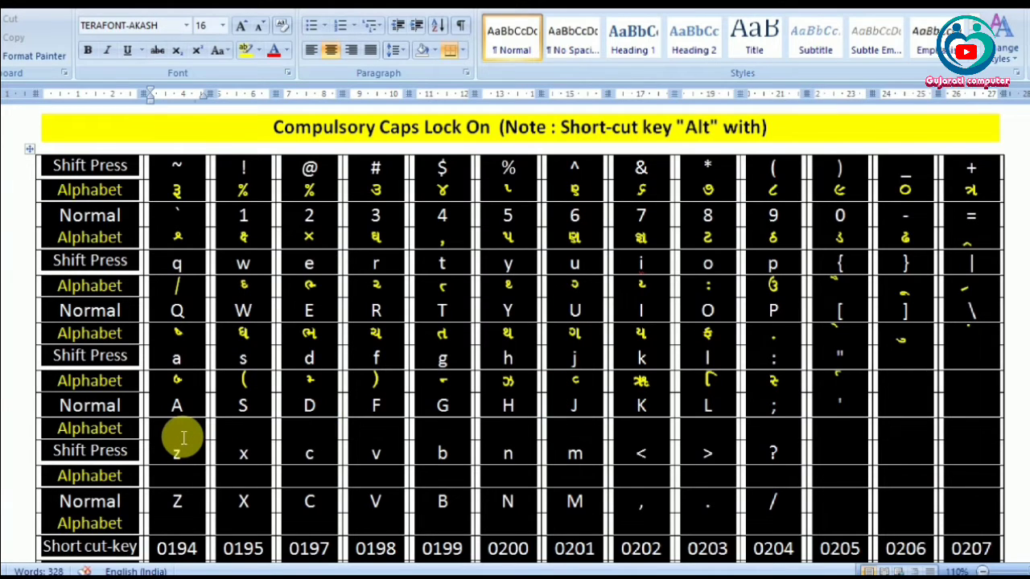
type("A")
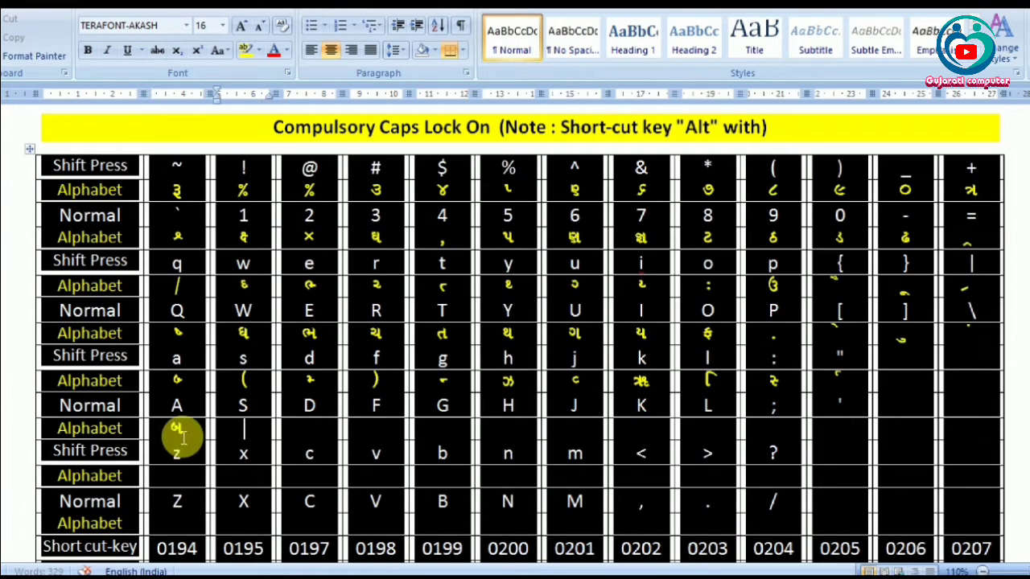
type("S")
key("Tab")
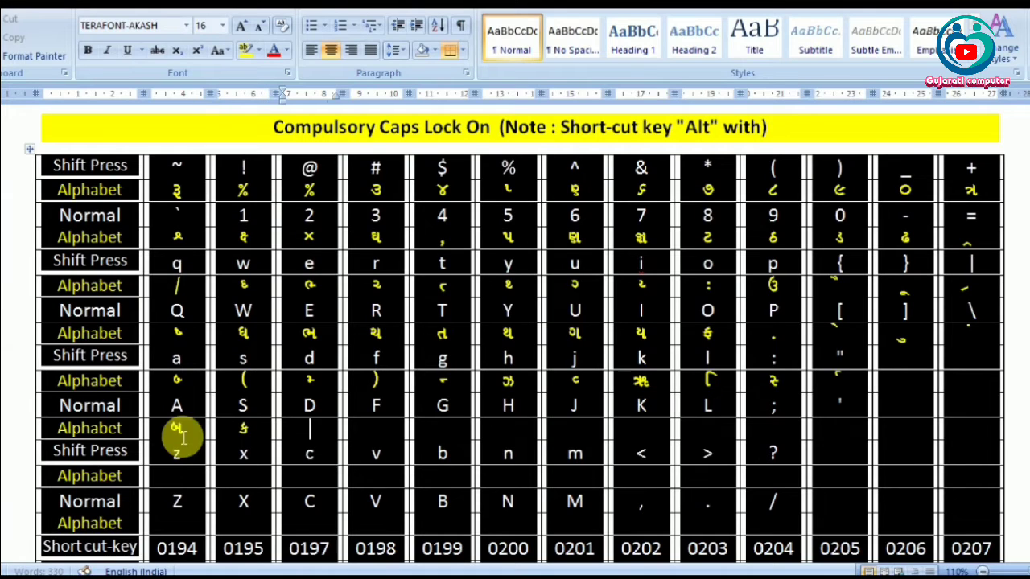
type("D")
key("Tab")
type("F")
key("Tab")
type("G")
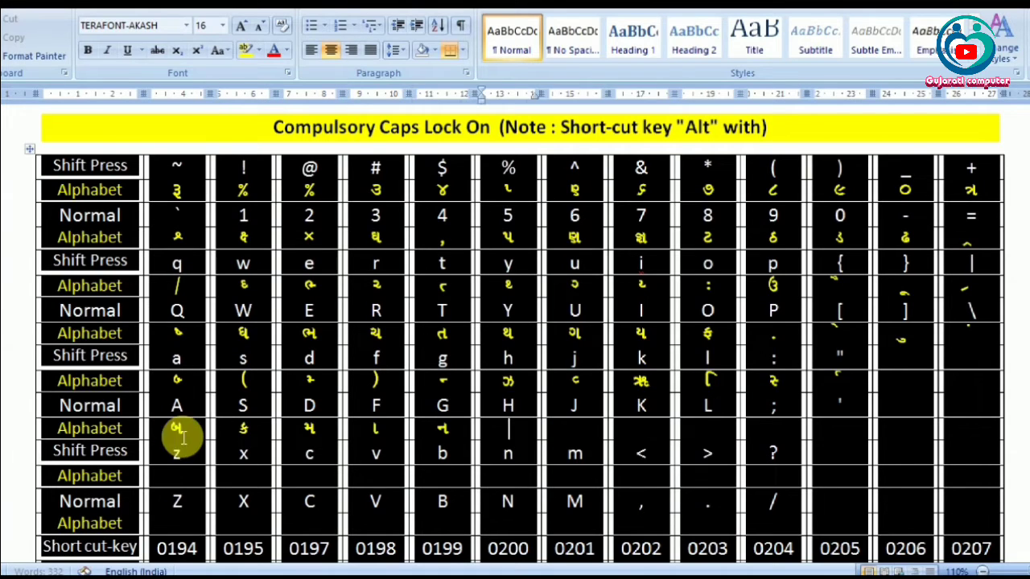
Step: Fill the Alphabet cells beneath capital H, J and K with each key's Gujarati font character
key("Tab")
type("H")
key("Tab")
type("J")
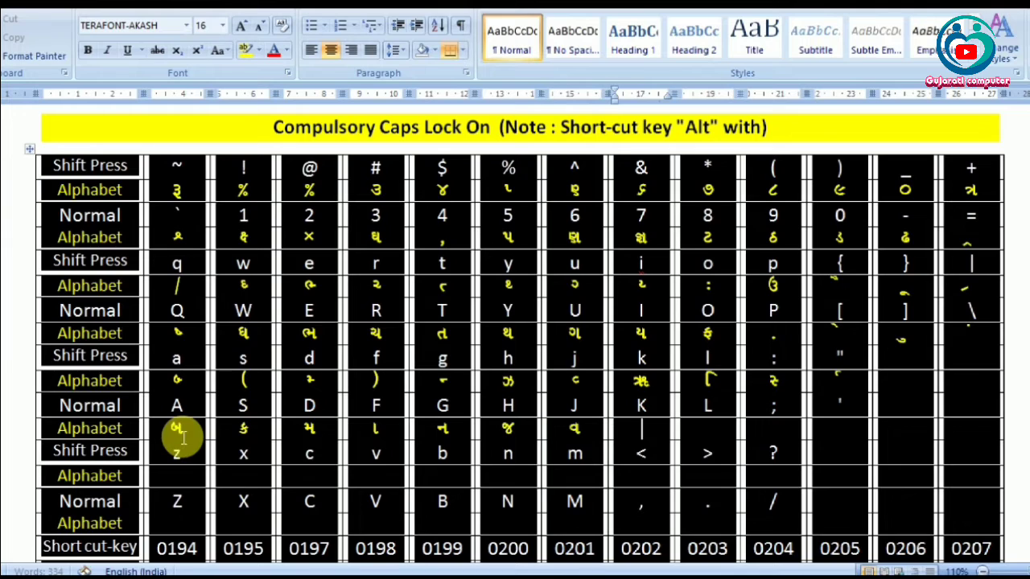
key("Tab")
type("K")
Step: Complete the Alphabet row beneath capital L, the semicolon and the apostrophe with their Gujarati font characters
key("Tab")
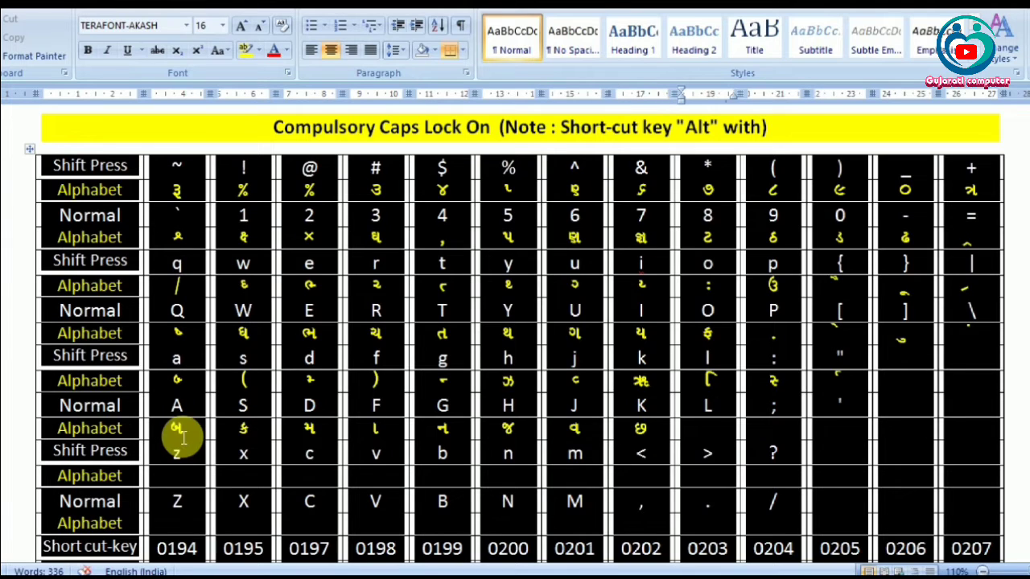
type("L")
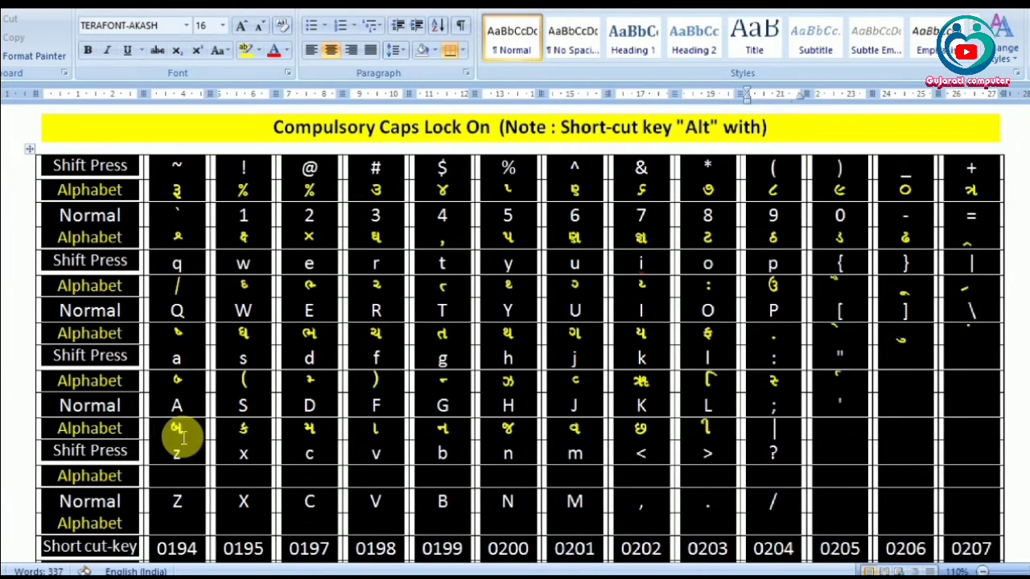
key("Tab")
type(";")
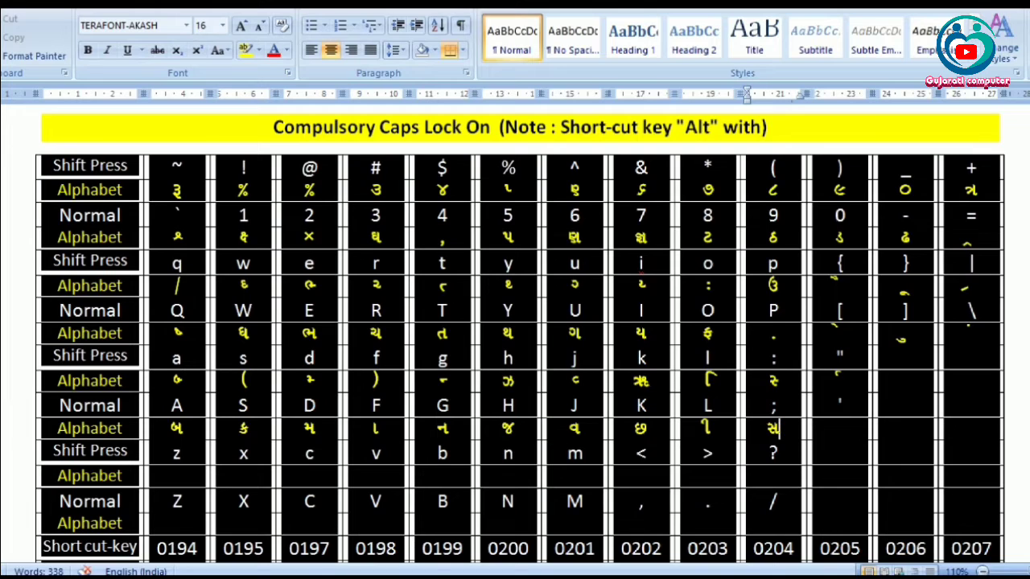
key("Tab")
type("'")
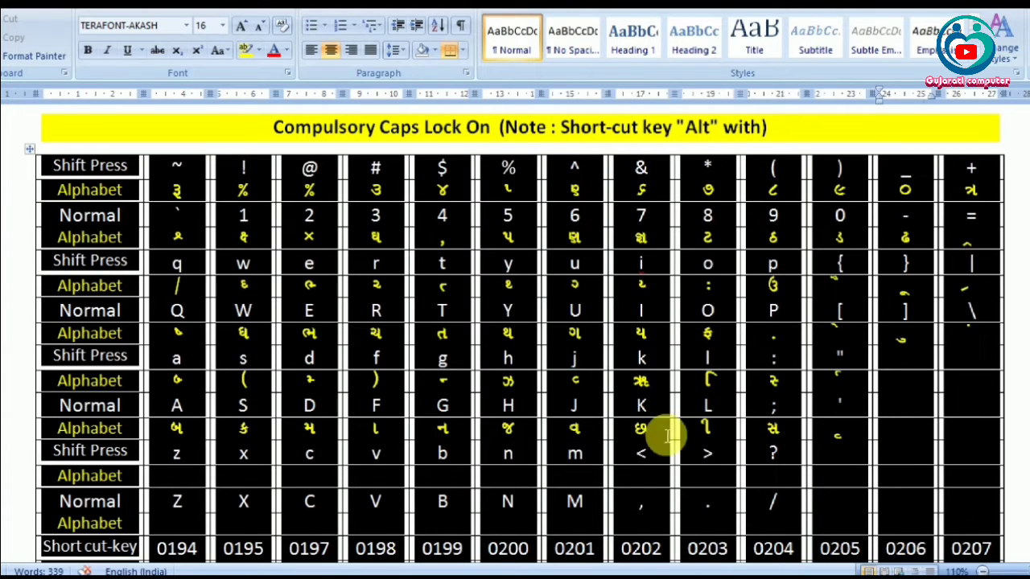
Step: Fill the Alphabet cells beneath lowercase z, x, c and v with each key's Gujarati font character
left_click(186, 481)
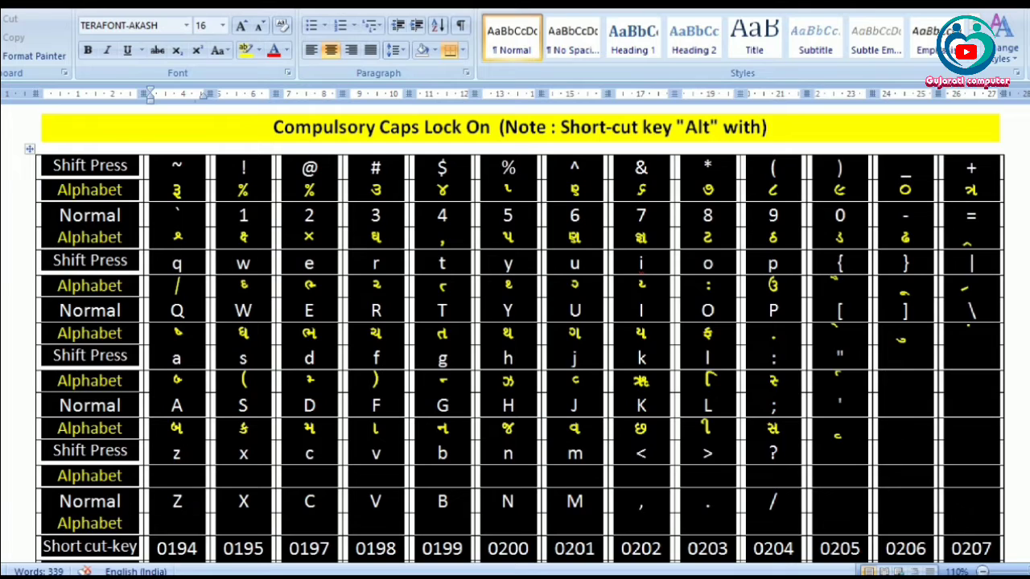
type("Â")
key("Tab")
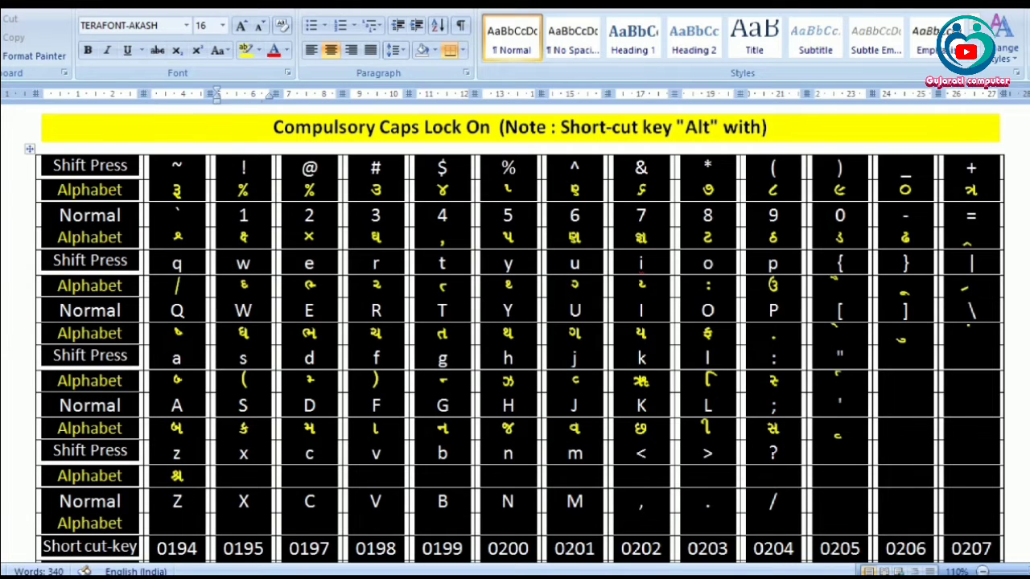
type("Ã")
key("Tab")
key("Tab")
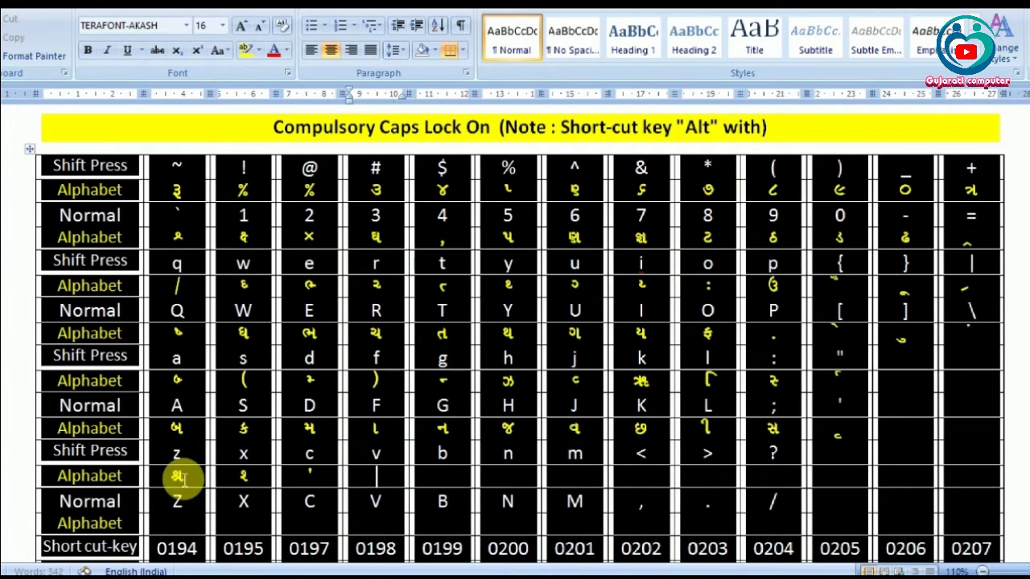
type("Æ")
Step: Fill the Alphabet cells beneath lowercase b, n and m with each key's Gujarati font character
key("Tab")
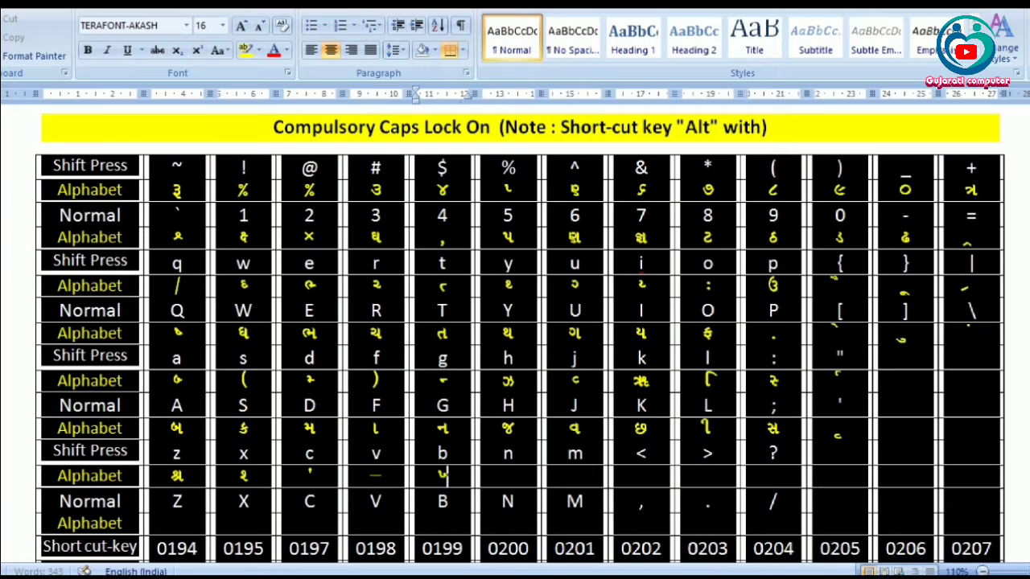
type("Ç")
key("Tab")
type("È")
key("Tab")
type("É")
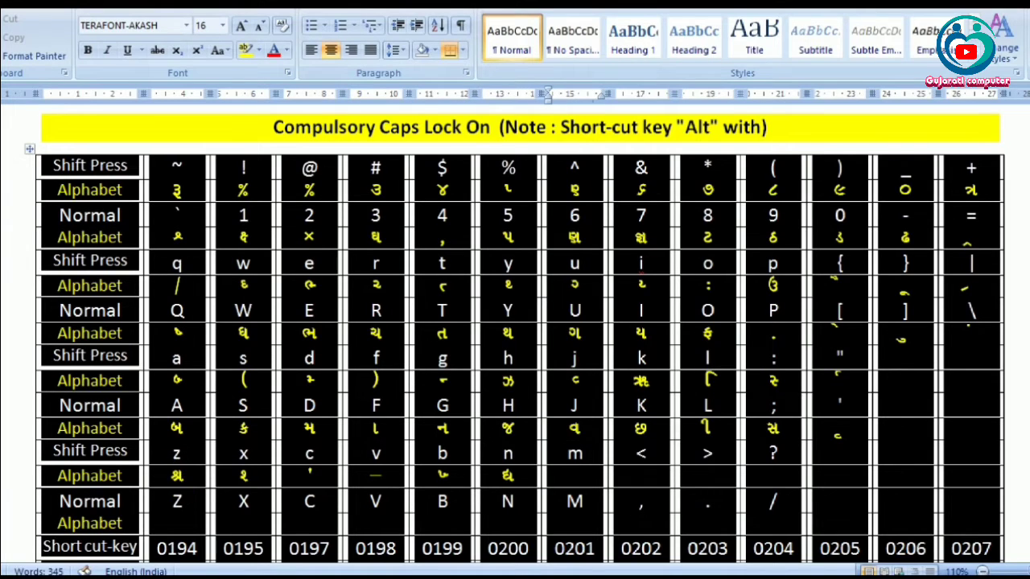
Step: Complete the Alphabet row beneath the <, > and ? symbols with their Gujarati font characters
key("Tab")
type("Ê")
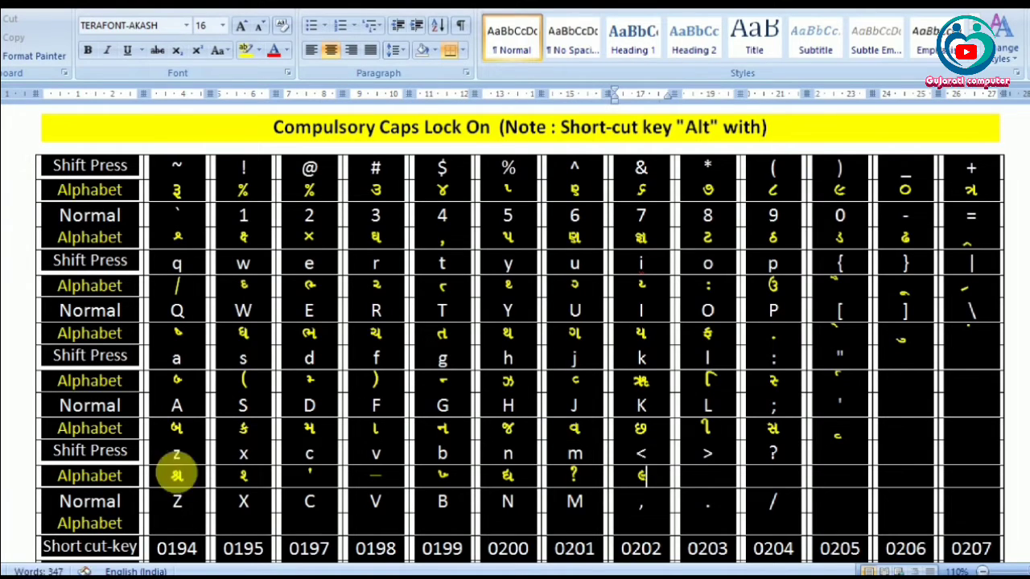
key("Tab")
type("Ë")
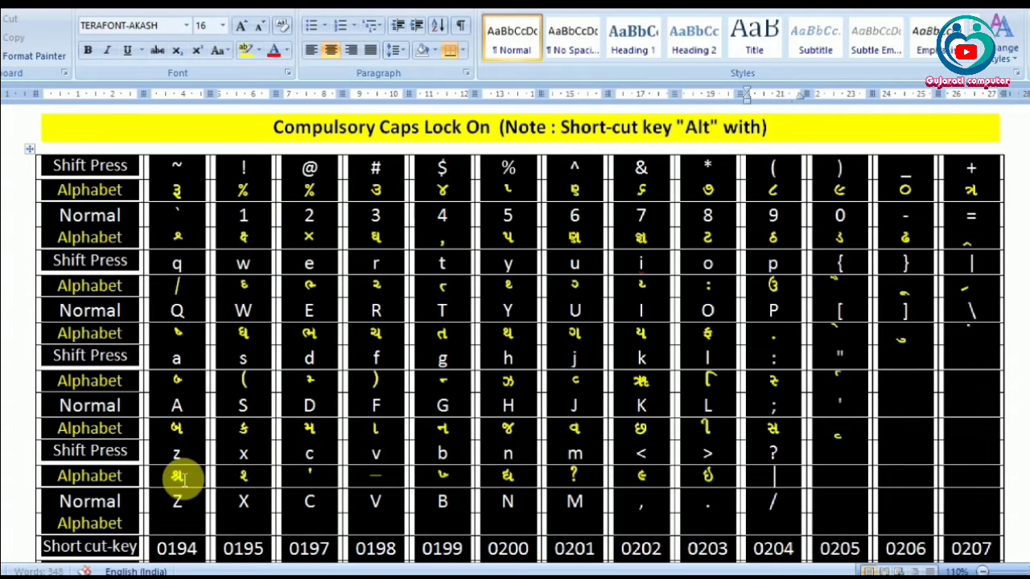
key("Tab")
type("Ì")
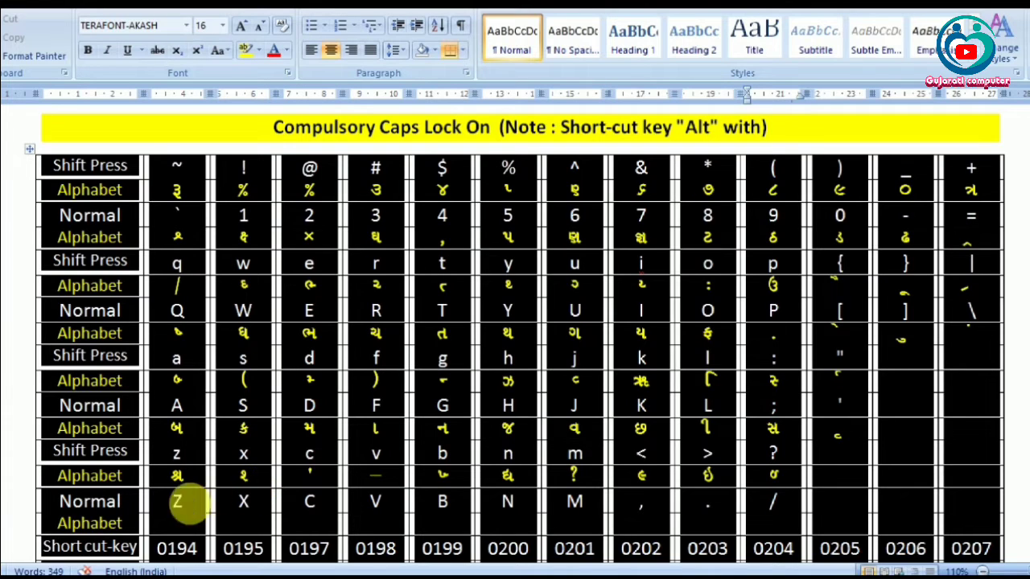
Step: Fill the Alphabet cells beneath capital Z, X and C with each key's Gujarati font character
left_click(187, 527)
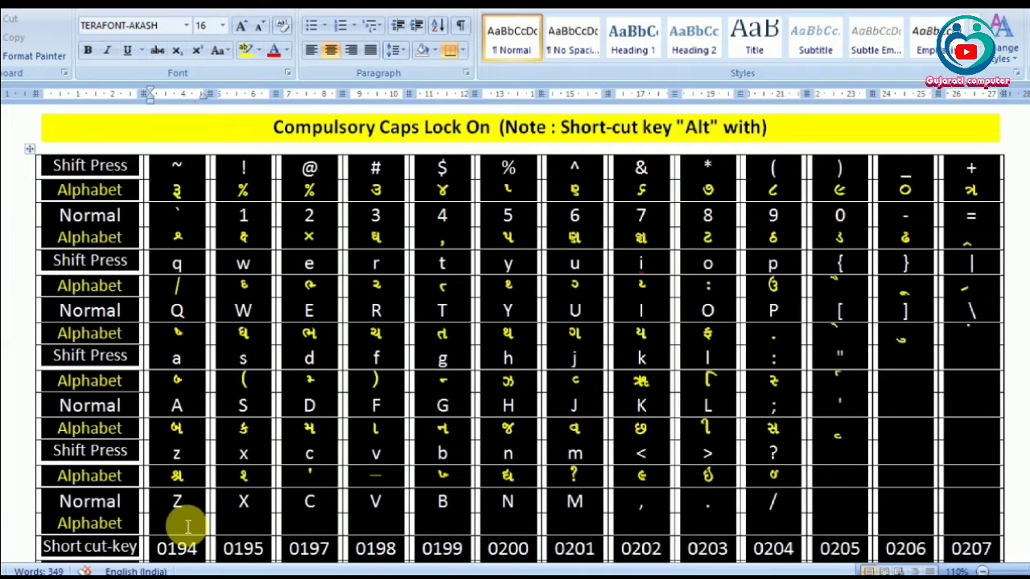
type("Z")
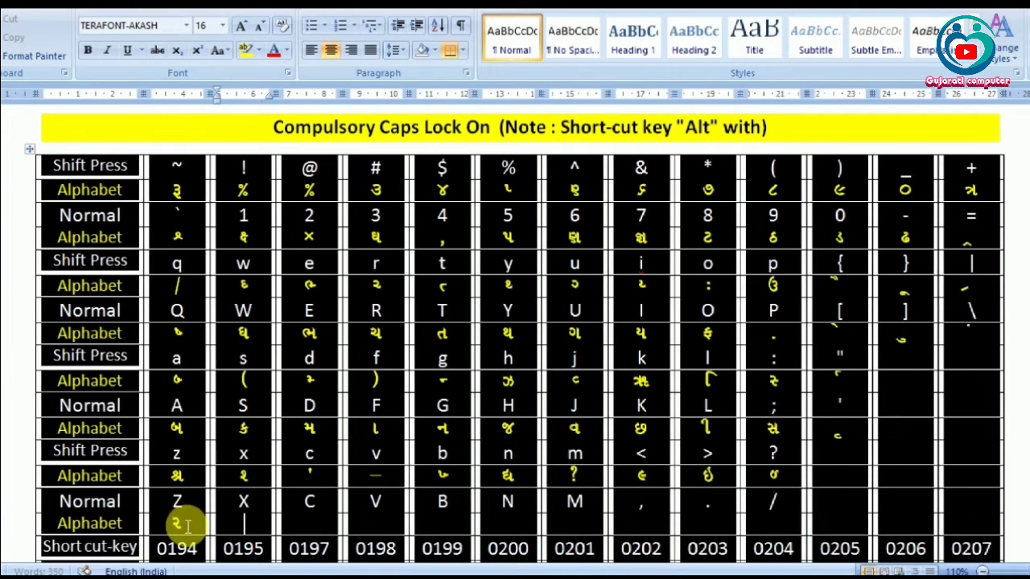
key("Tab")
type("X")
key("Tab")
type("C")
Step: Fill the Alphabet cells beneath capital V, B and N with each key's Gujarati font character
key("Tab")
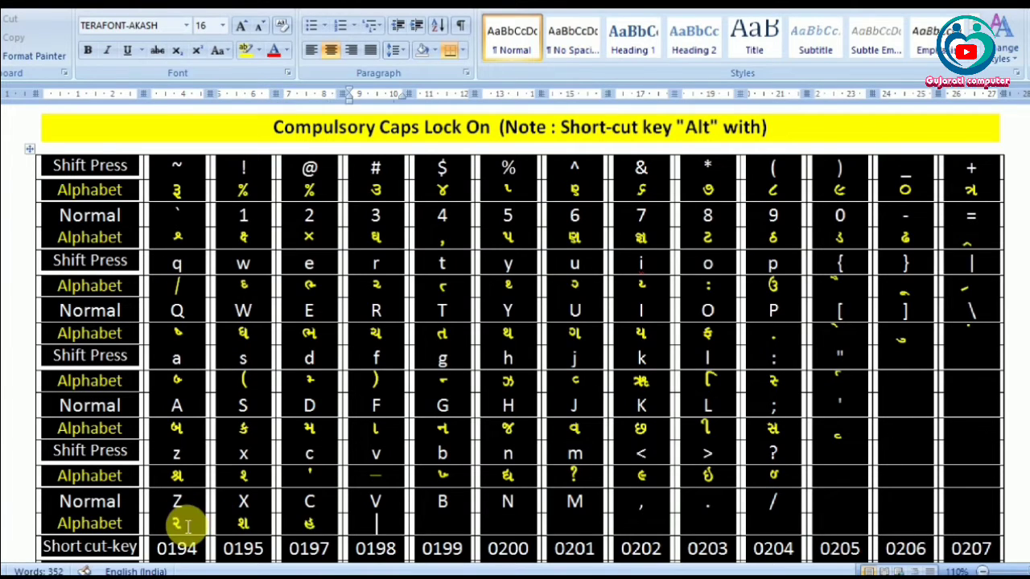
type("V")
key("Tab")
type("B")
key("Tab")
type("N")
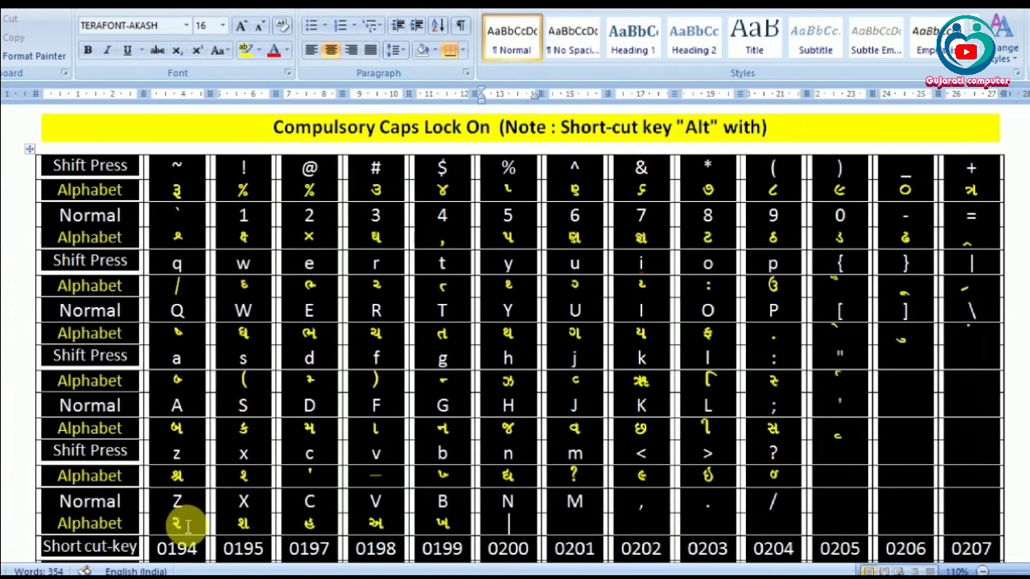
Step: Fill the Alphabet cells beneath capital M, the comma, the period and the slash with each key's Gujarati font character
key("Tab")
type("M")
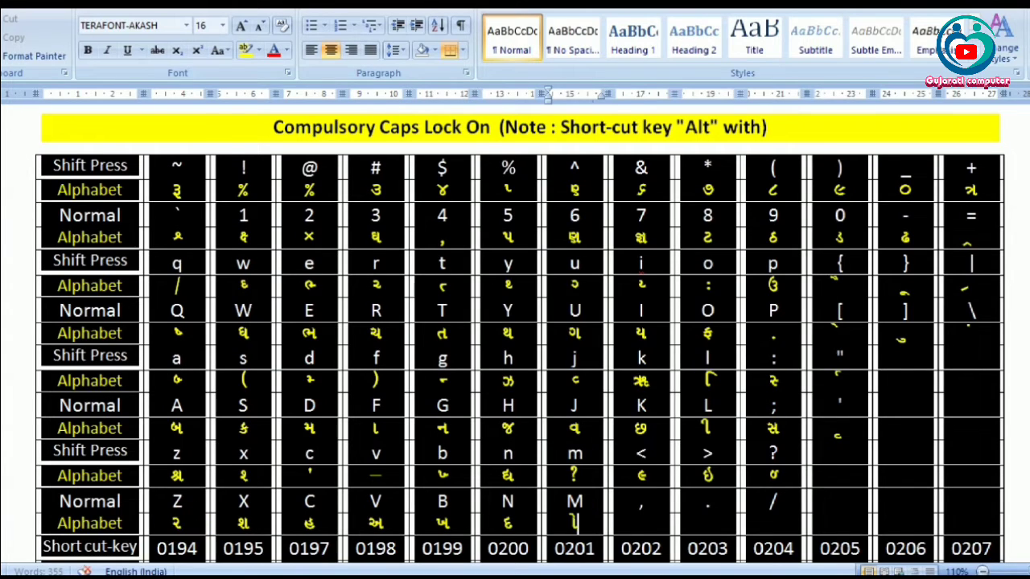
key("Tab")
type(", ")
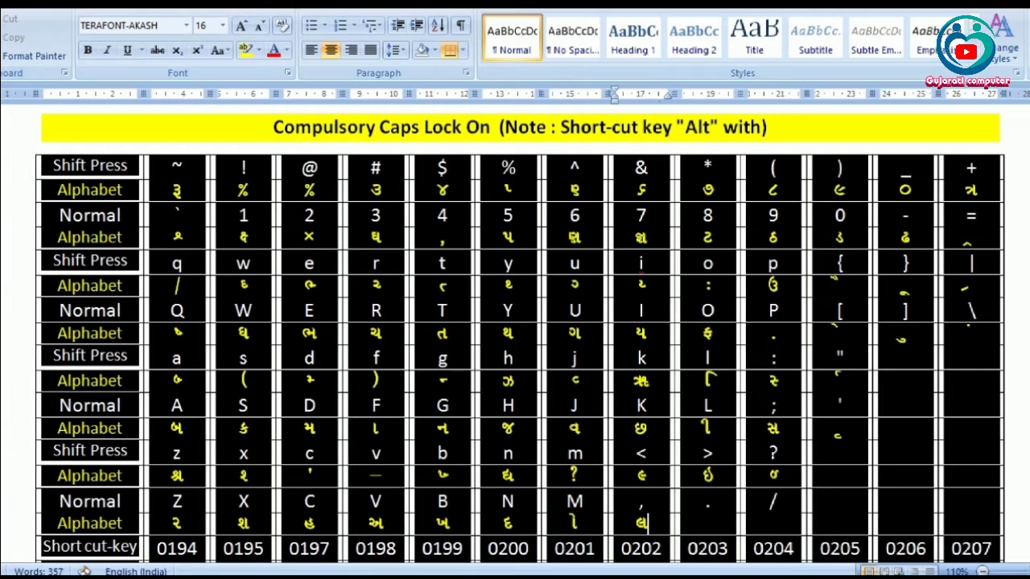
type(".")
key("Tab")
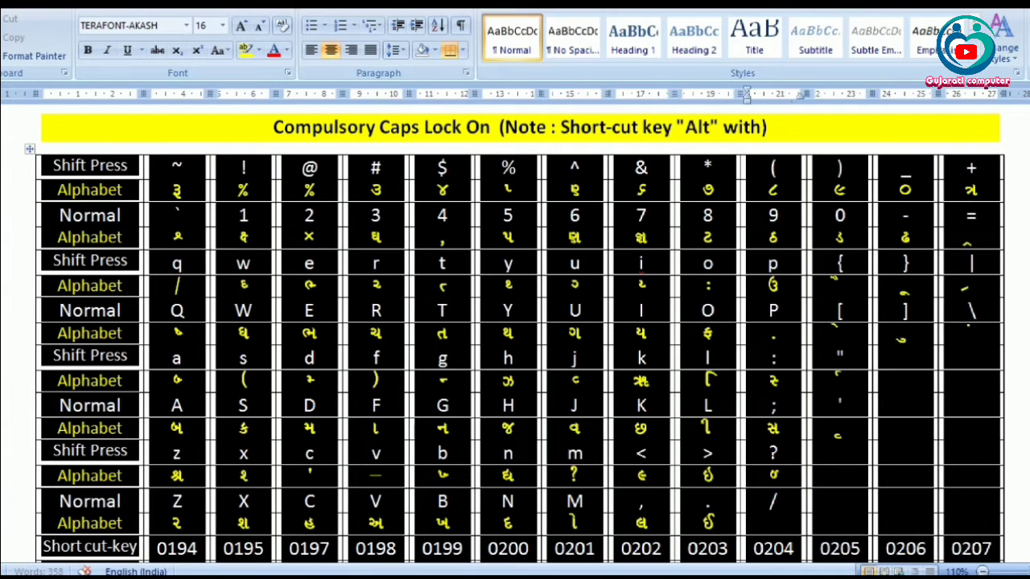
type("/")
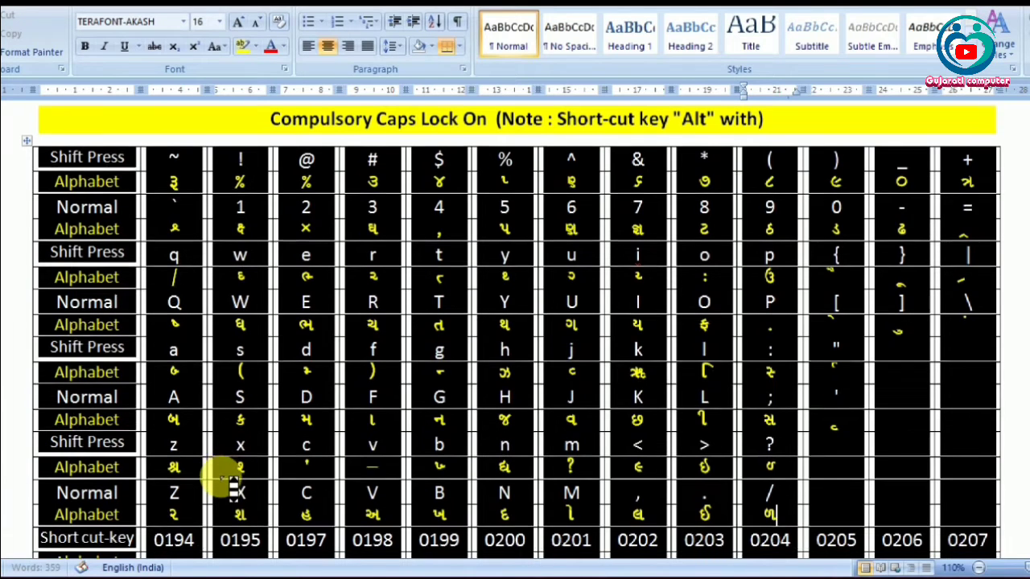
Step: Enter the Gujarati character produced by Alt code 0194 in the Alphabet cell beneath that code
scroll(230, 483, "down", 2)
scroll(229, 483, "down", 2)
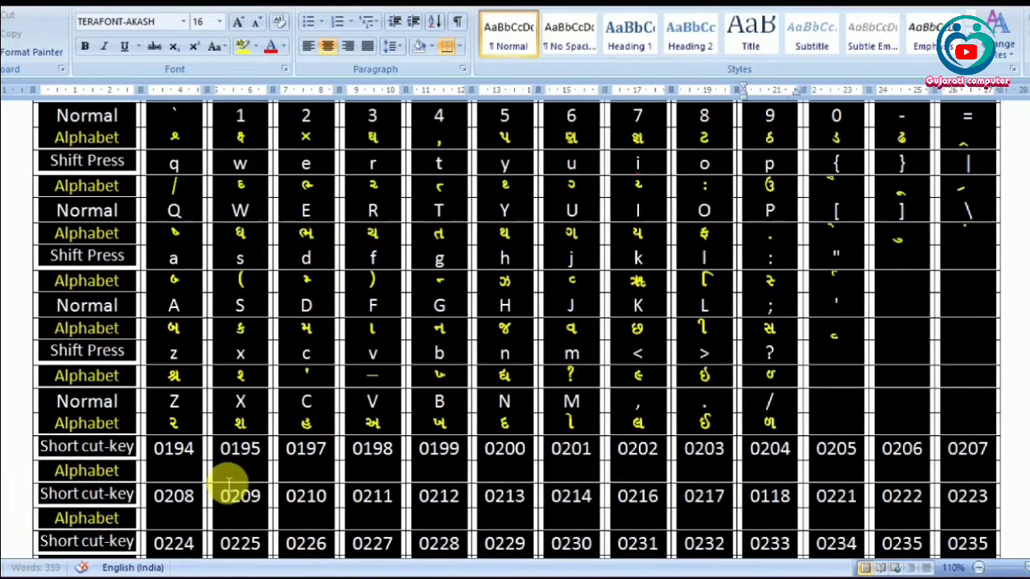
scroll(229, 483, "down", 3)
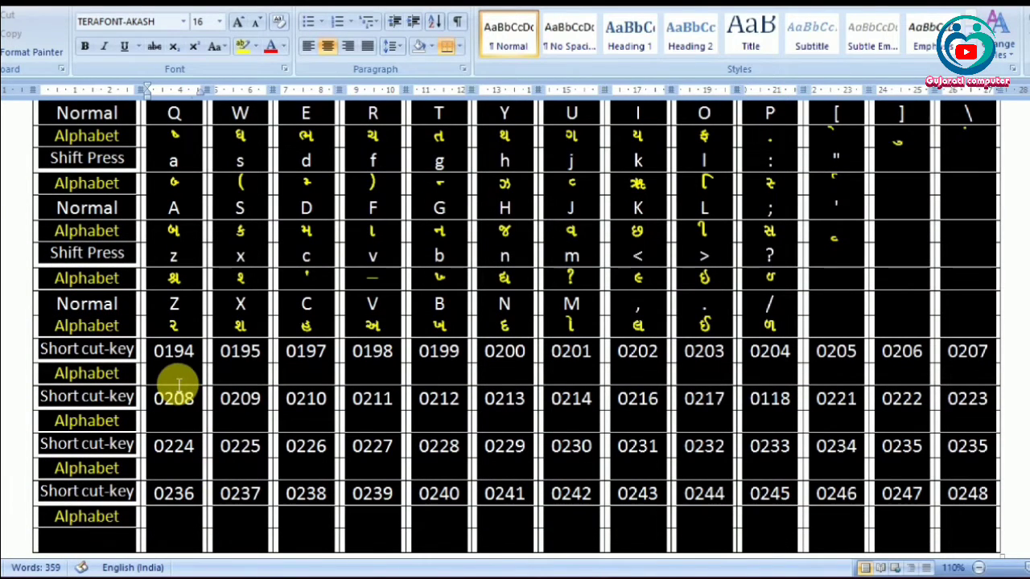
scroll(177, 382, "up", 5)
scroll(173, 381, "up", 4)
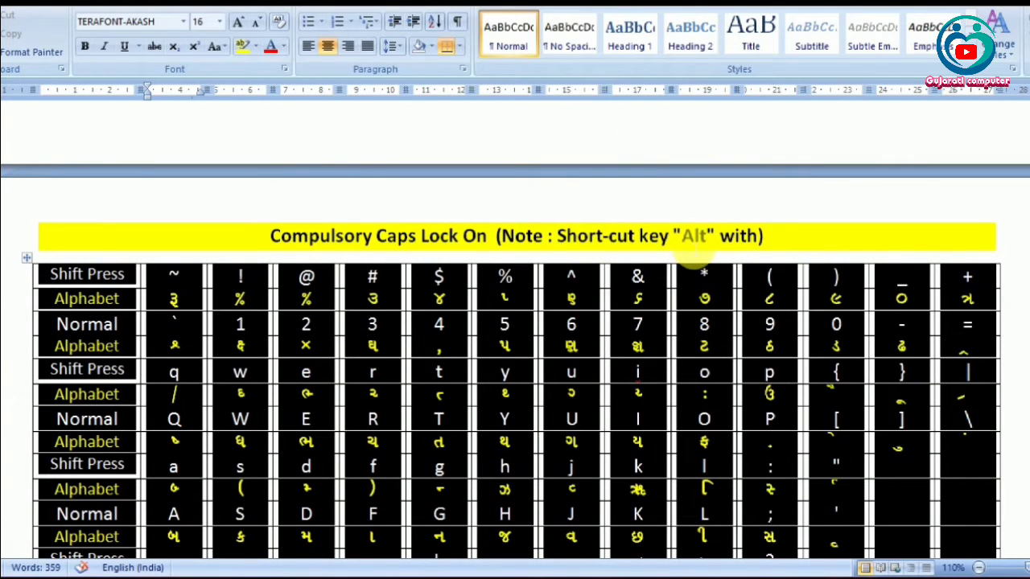
scroll(689, 237, "down", 6)
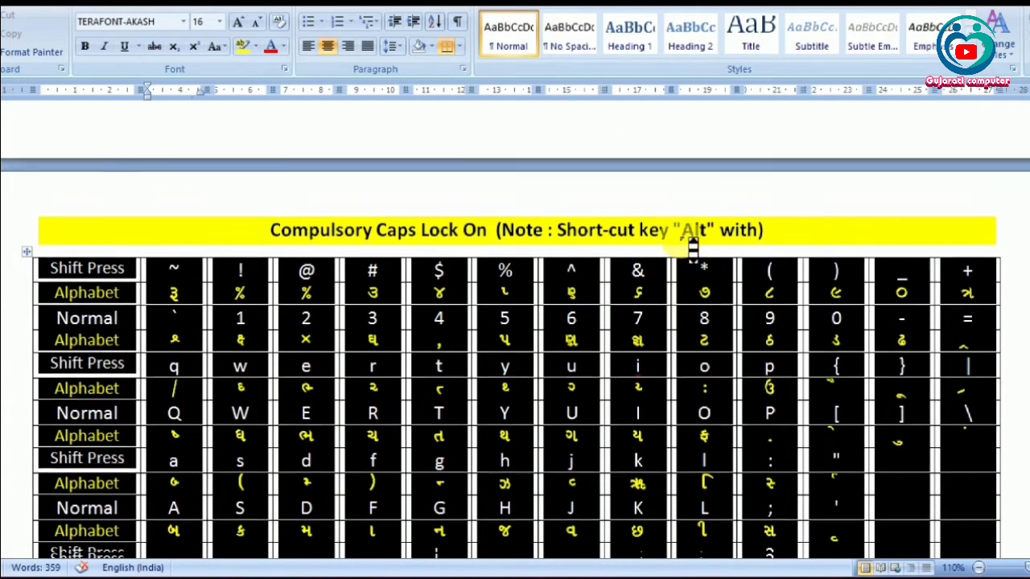
scroll(680, 239, "down", 3)
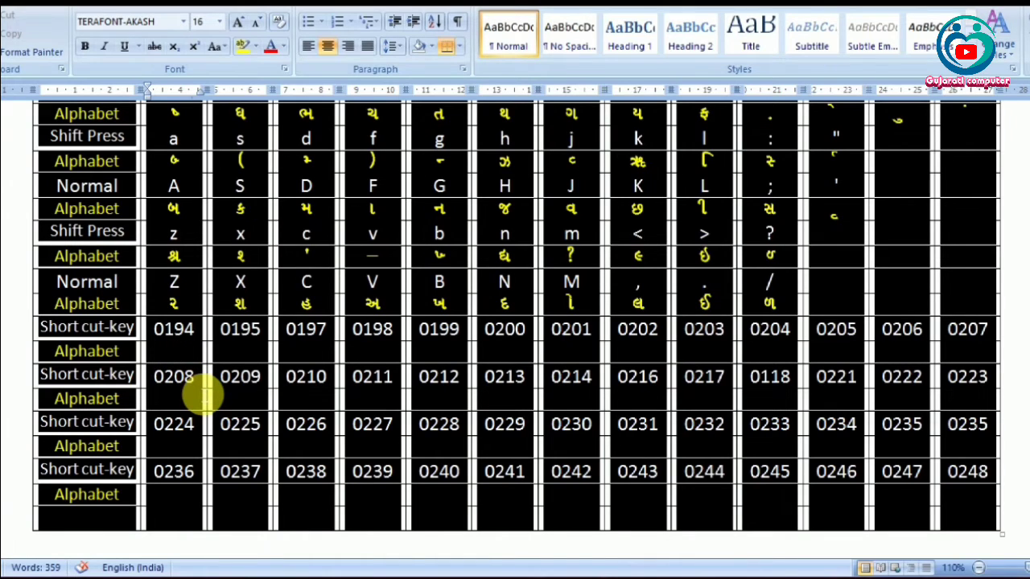
type("Â")
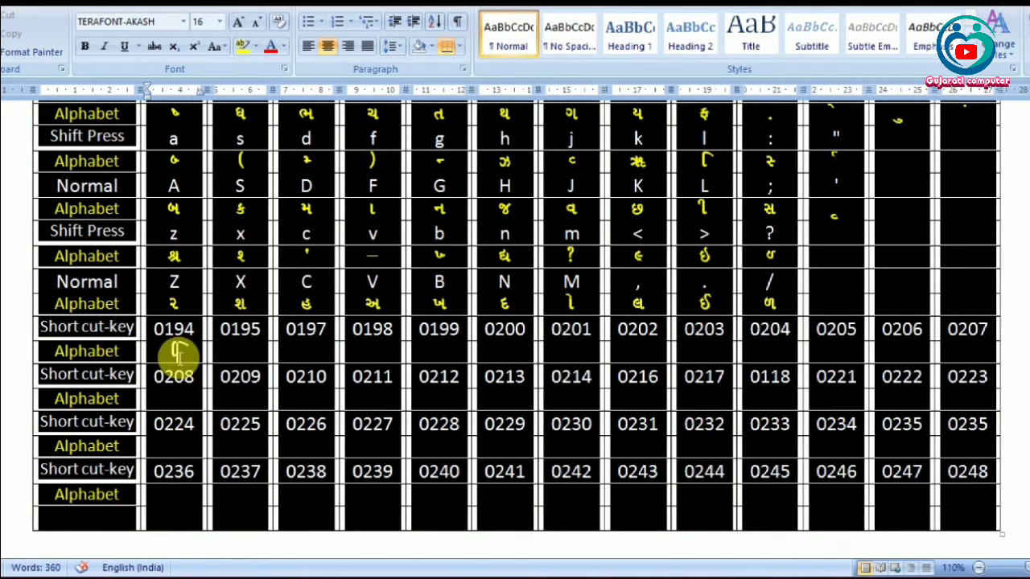
Step: Set the font colour of the Alphabet cells beneath codes 0194 to 0207 to yellow
left_click_drag(177, 352, 966, 347)
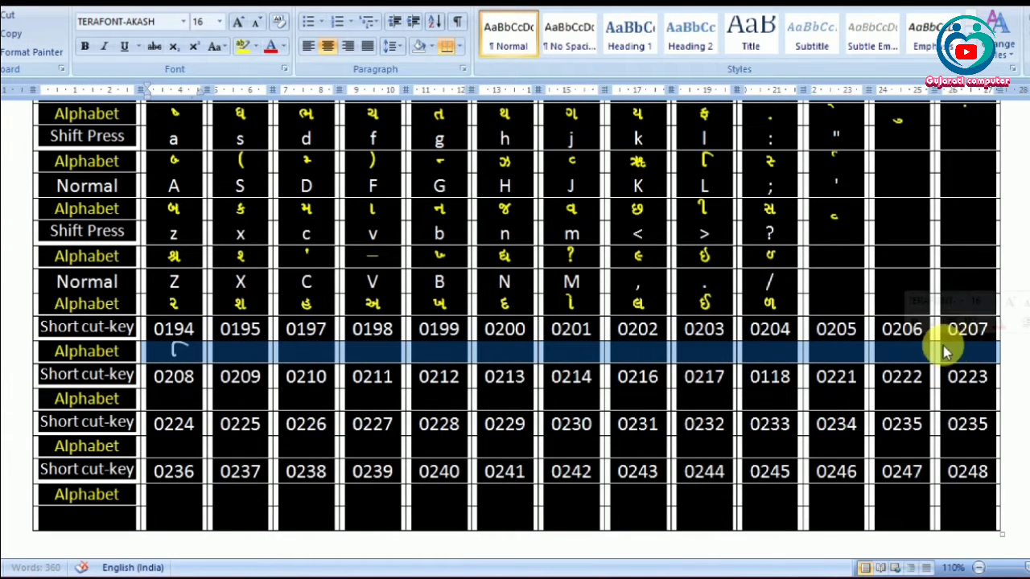
left_click(283, 46)
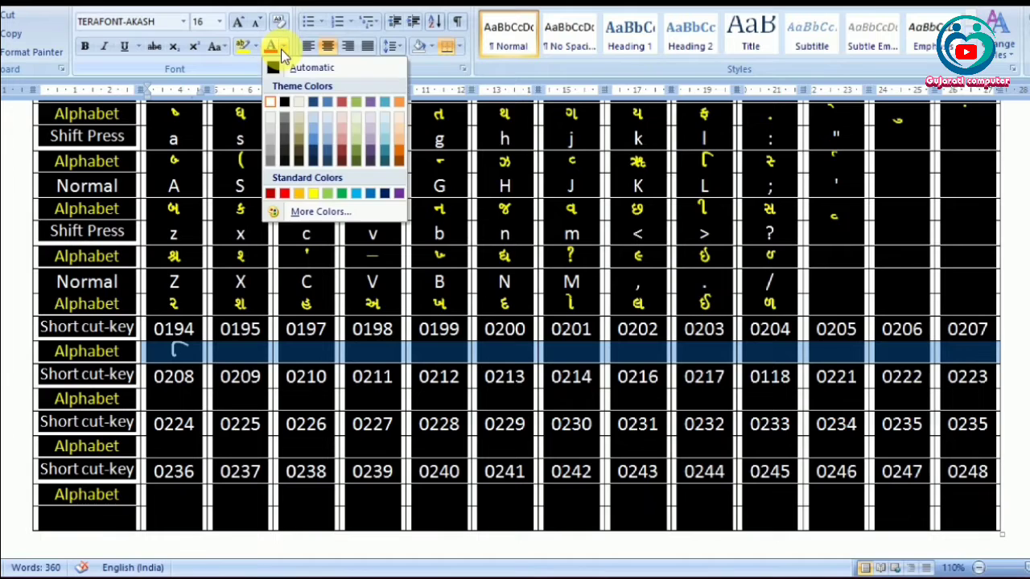
left_click(312, 194)
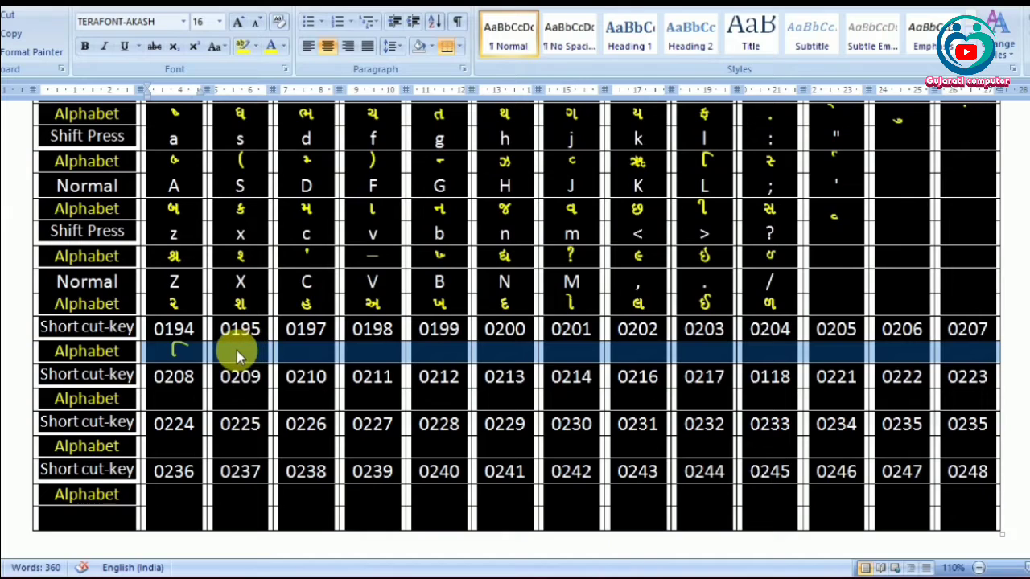
Step: Fill the Alphabet cells beneath codes 0195 and 0197 with the Gujarati characters their Alt codes produce
left_click(239, 352)
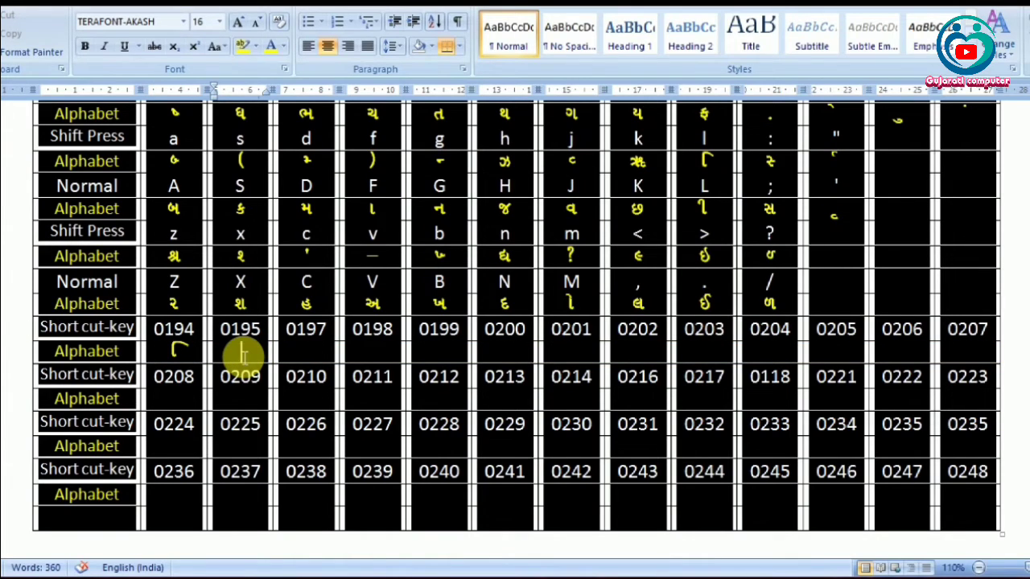
type("Ã")
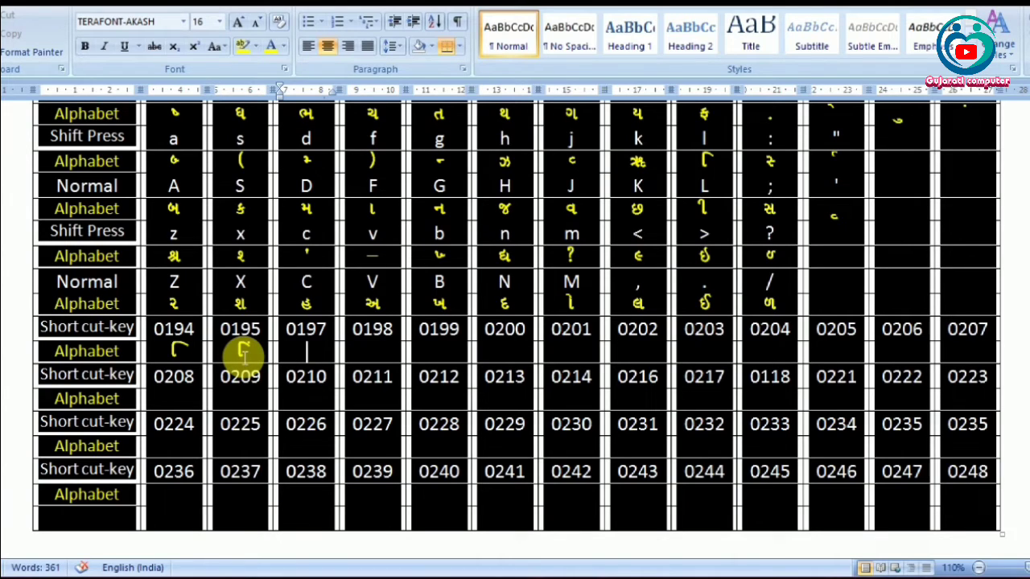
key("Tab")
type("Å")
key("Tab")
type("0198")
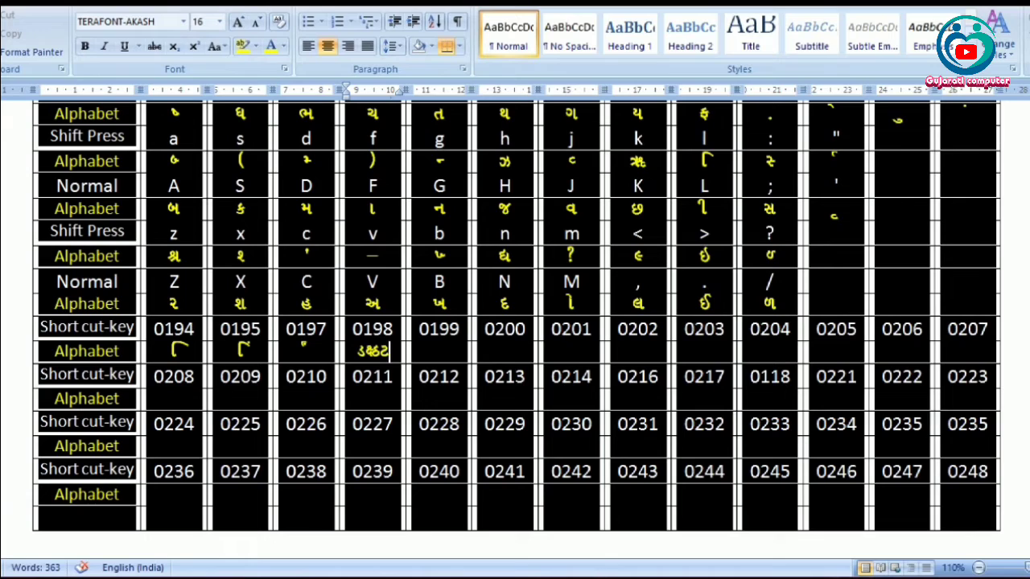
key("BackSpace")
key("BackSpace")
key("BackSpace")
key("BackSpace")
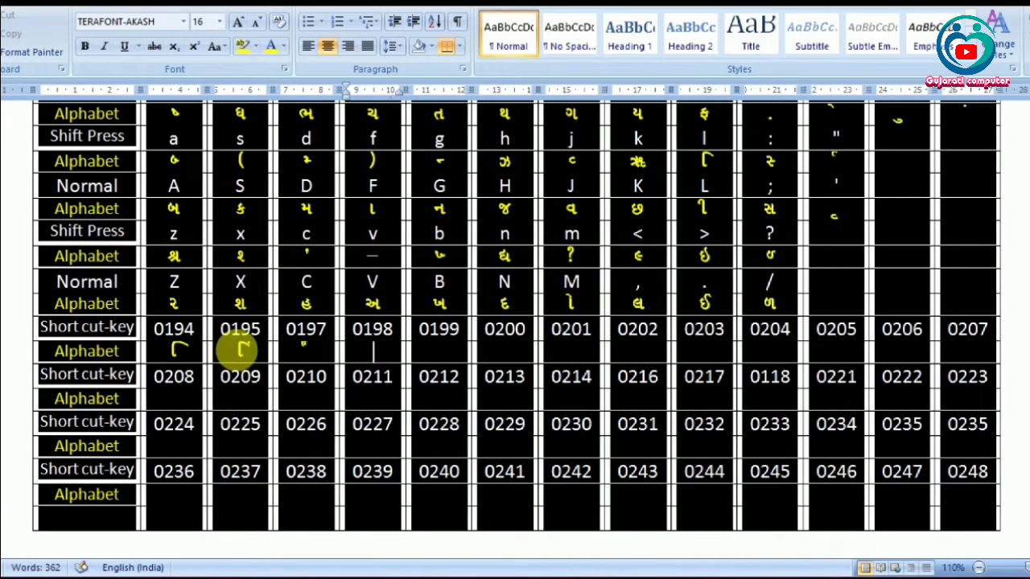
Step: Fill the Alphabet cells beneath codes 0198 and 0199 with the Gujarati characters their Alt codes produce
type("Æ")
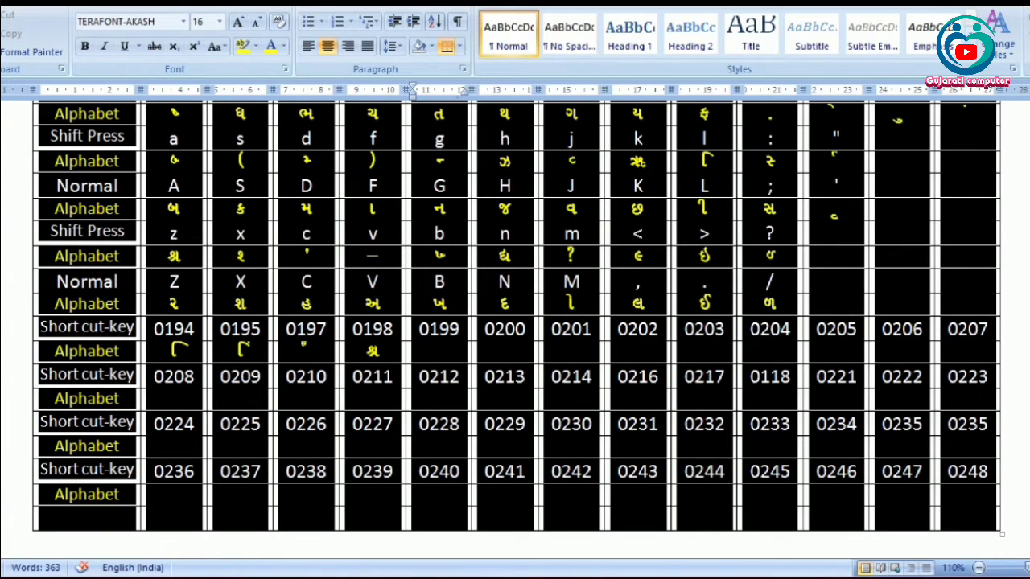
type("Æ")
key("BackSpace")
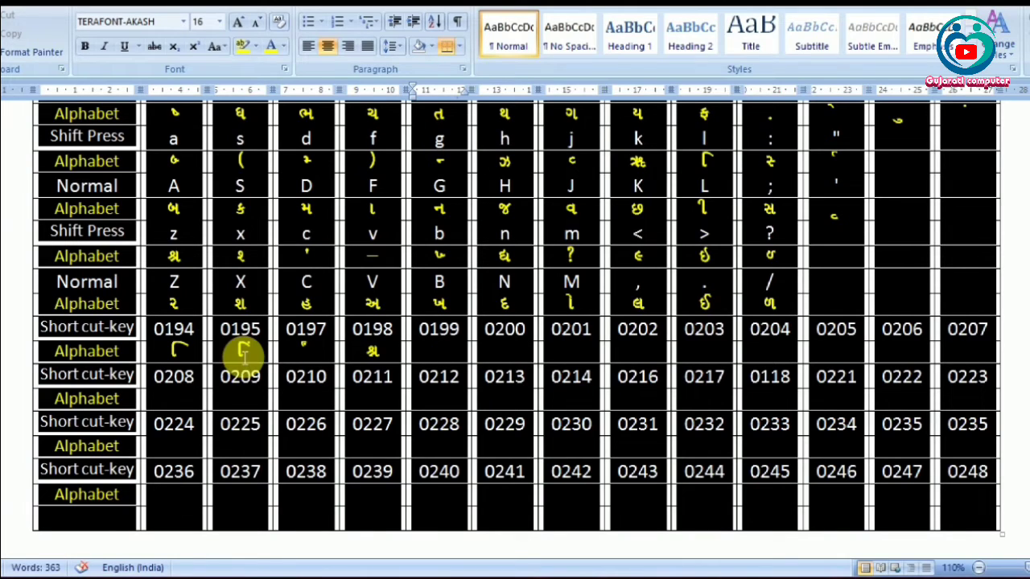
type("Æ")
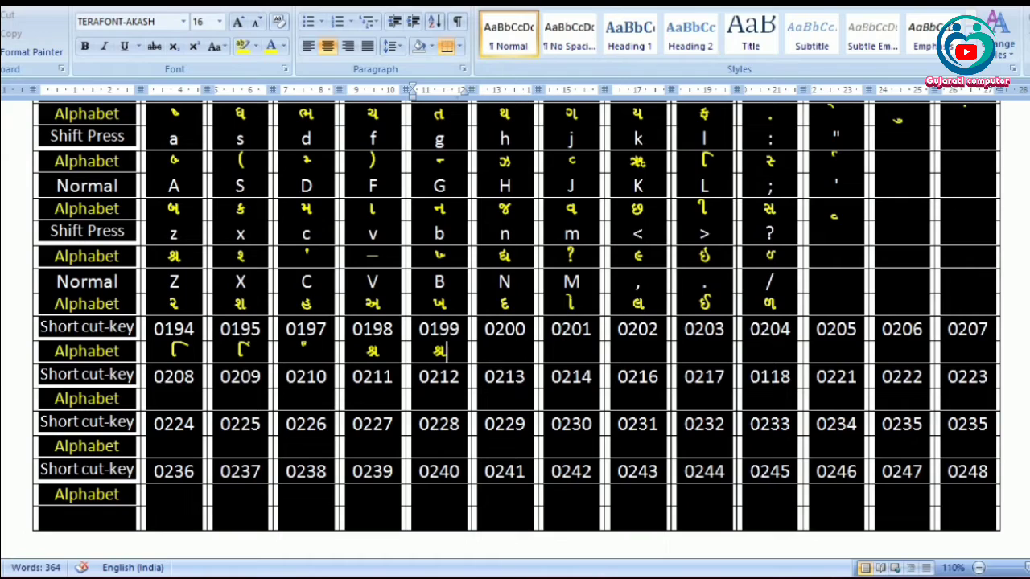
Step: Fill the Alphabet cells beneath codes 0200, 0201, 0202 and 0203 with each Alt code's Gujarati character
key("Tab")
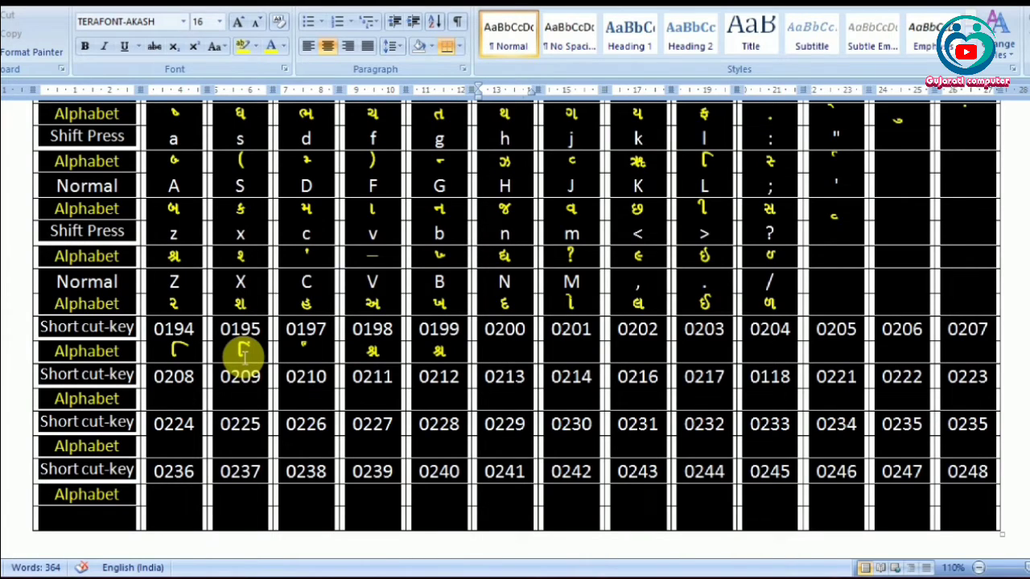
type("È")
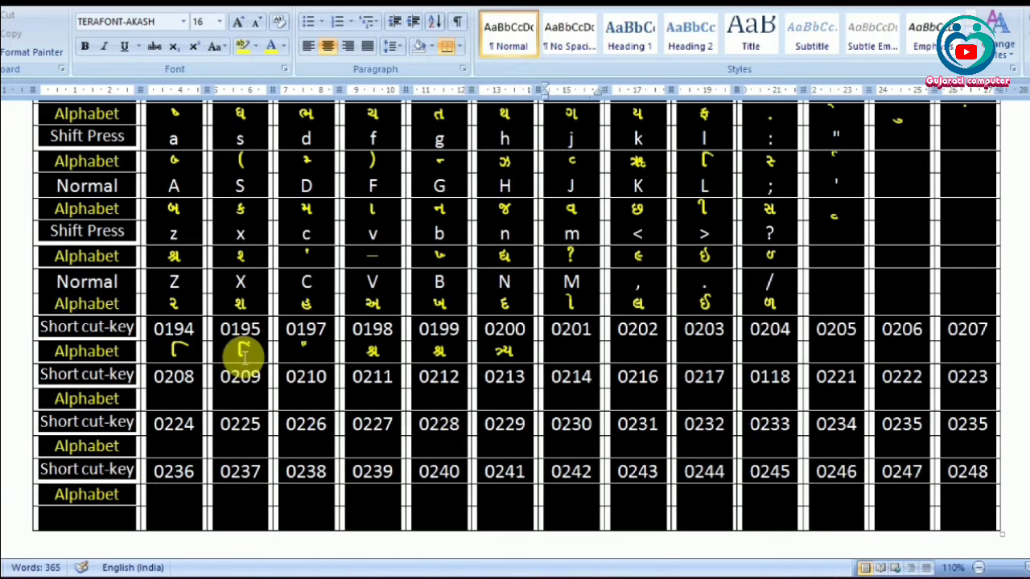
type("É")
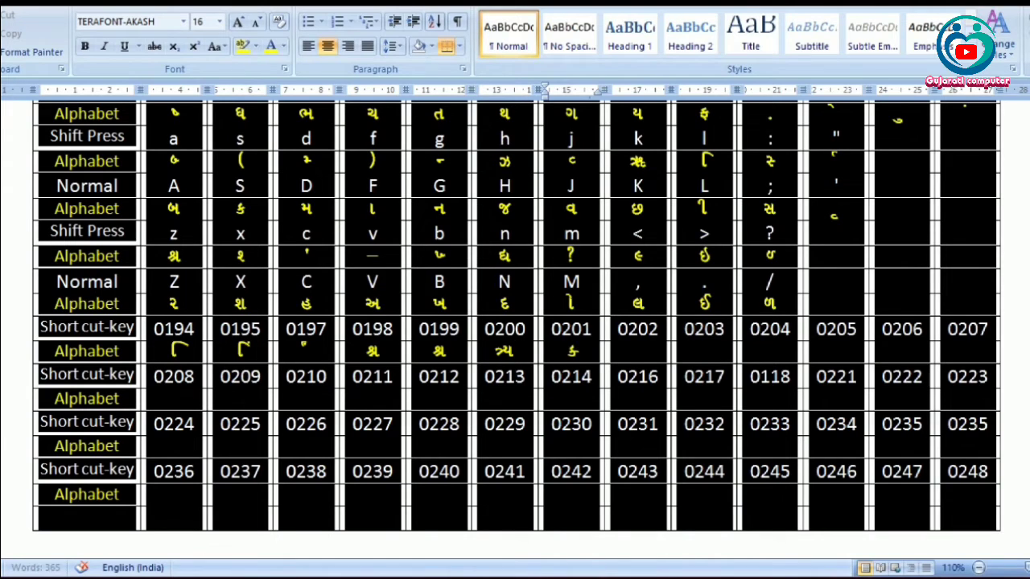
key("Tab")
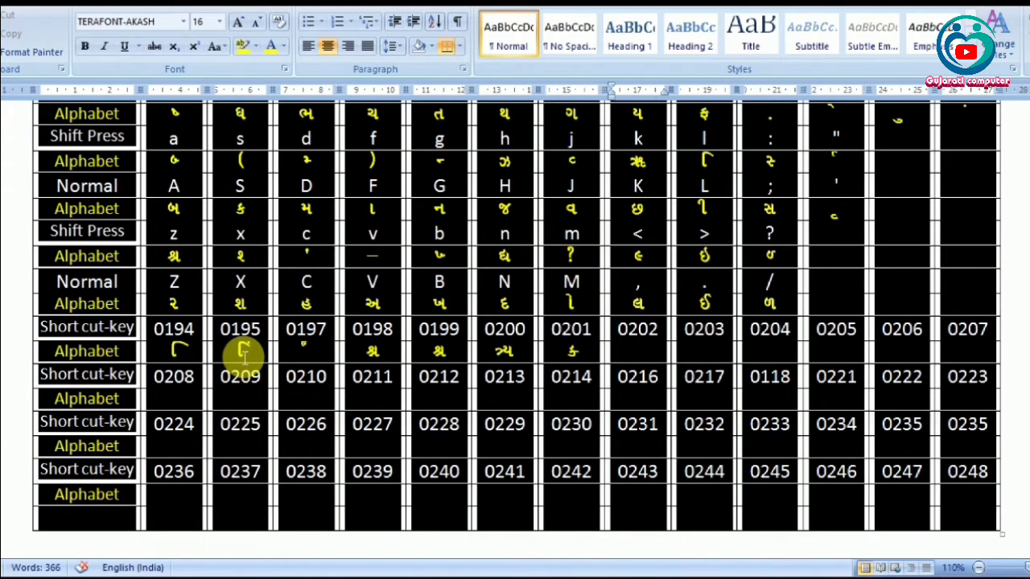
type("Ê")
key("Tab")
type("Ë")
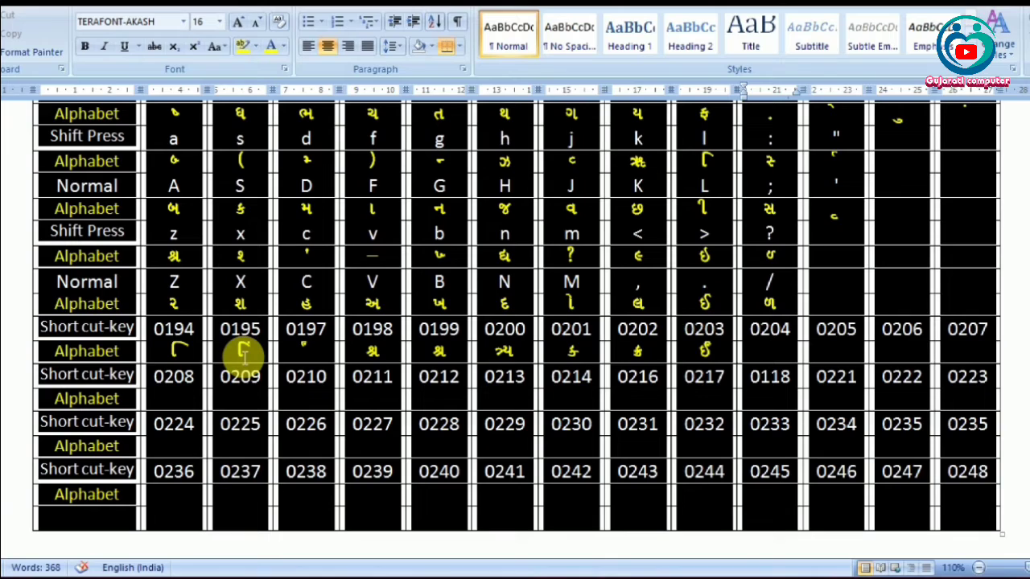
Step: Complete the first short-cut row by entering the Alt-code characters beneath 0204, 0205, 0206 and 0207
key("Tab")
type("Ì")
key("Tab")
type("Í")
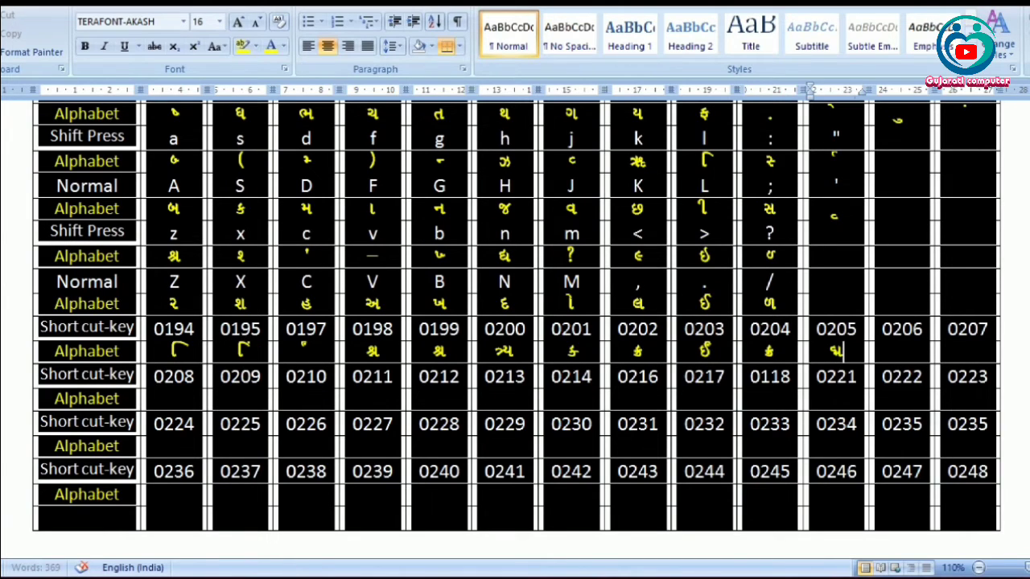
key("Tab")
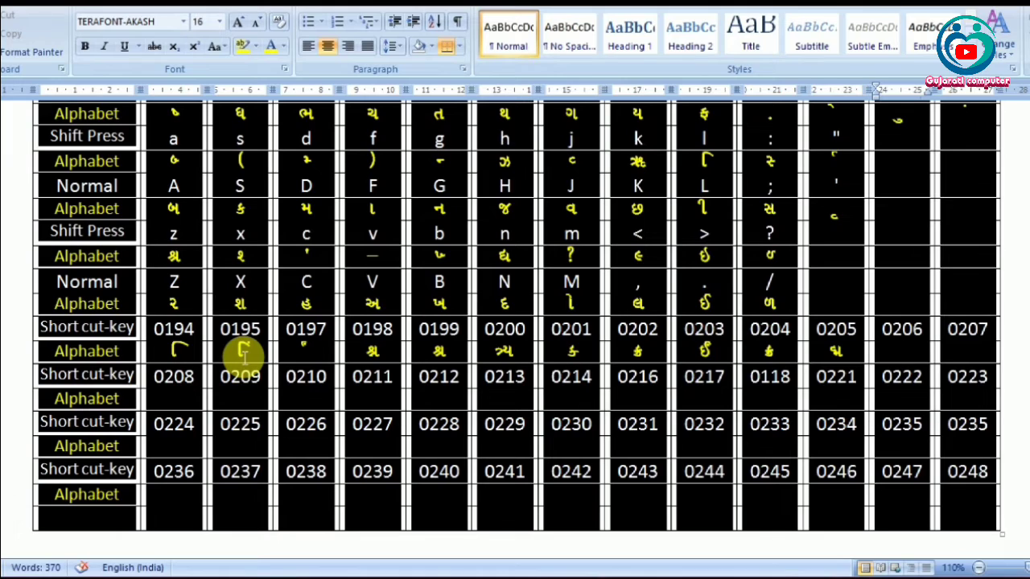
type("Î")
key("Tab")
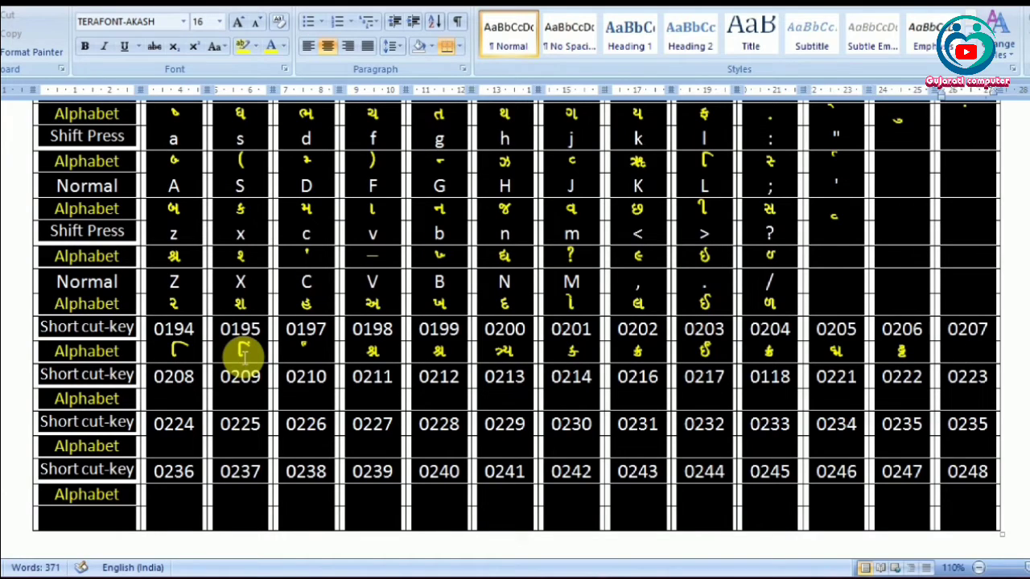
type("Ï")
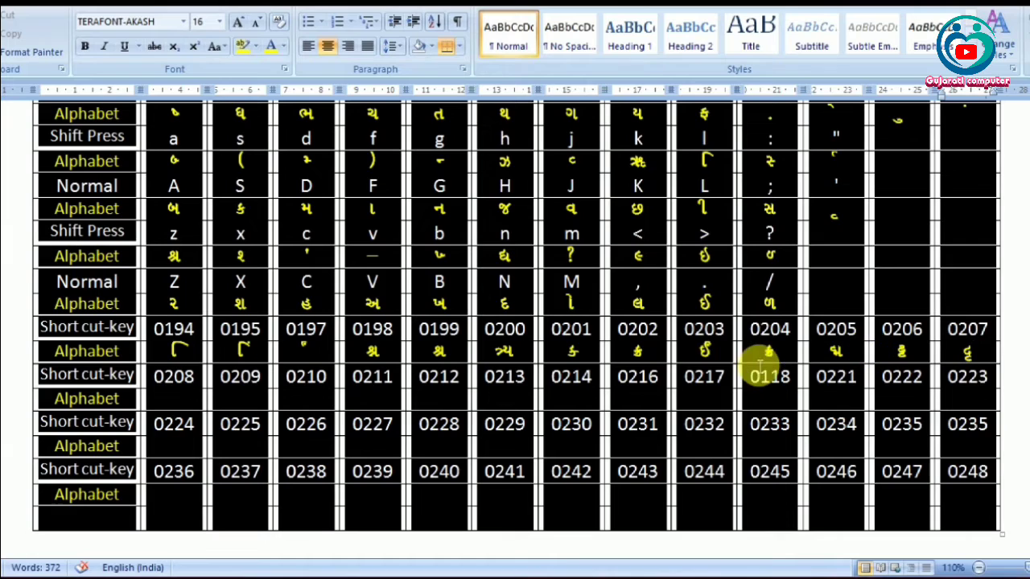
Step: Enter ક્ષ beneath code 0208 and colour the text of that Alphabet row yellow through code 0223
left_click(188, 405)
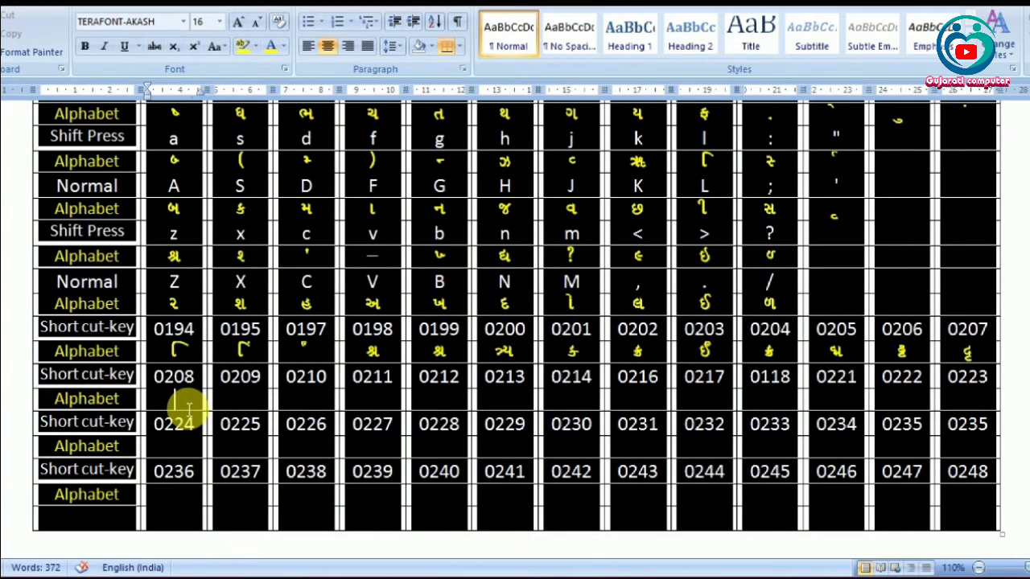
type("ક્ષ")
left_click_drag(170, 395, 976, 400)
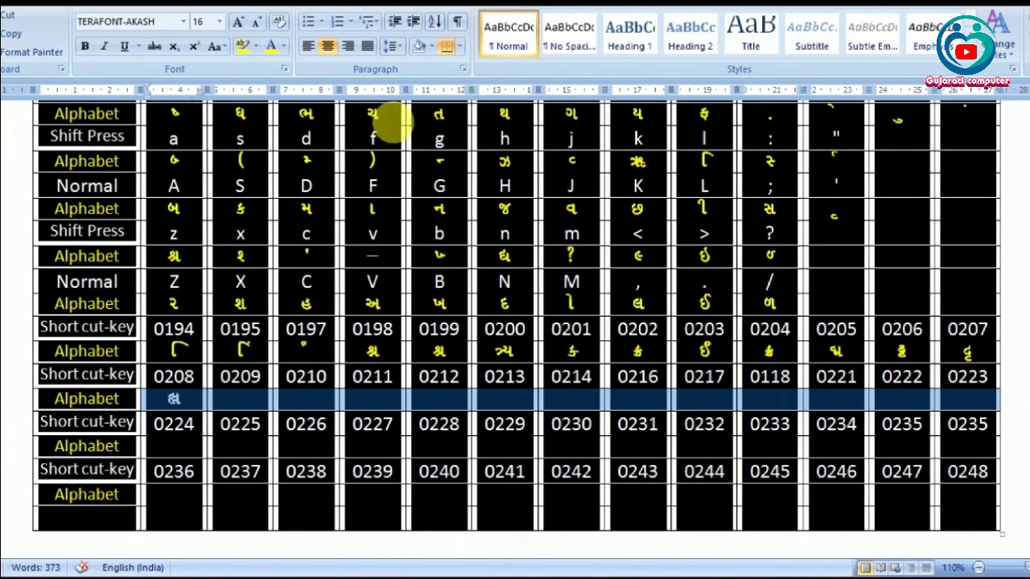
left_click(273, 46)
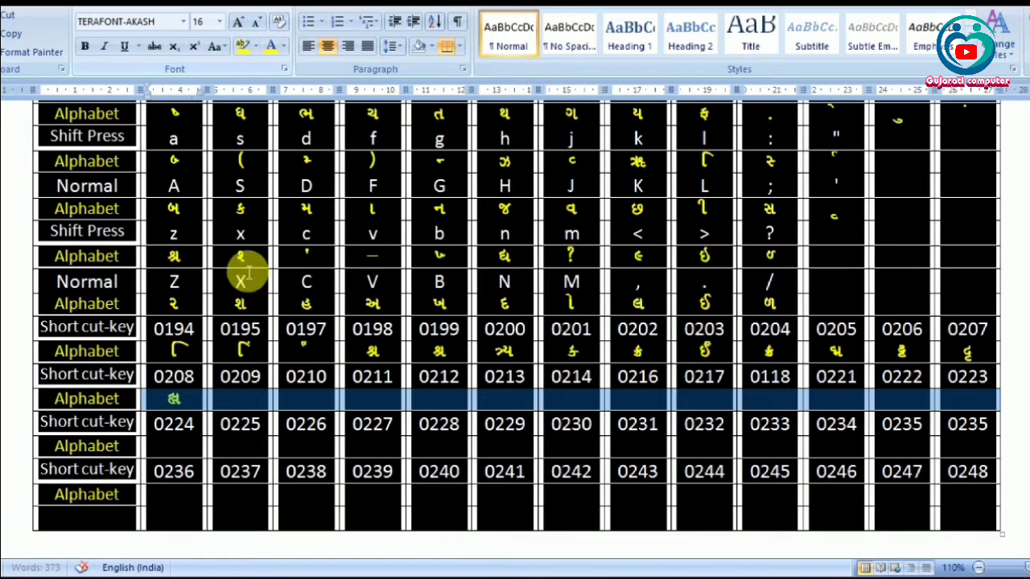
Step: Fill the Alphabet cells beneath codes 0209 and 0210 with the Gujarati characters their Alt codes produce
left_click(251, 401)
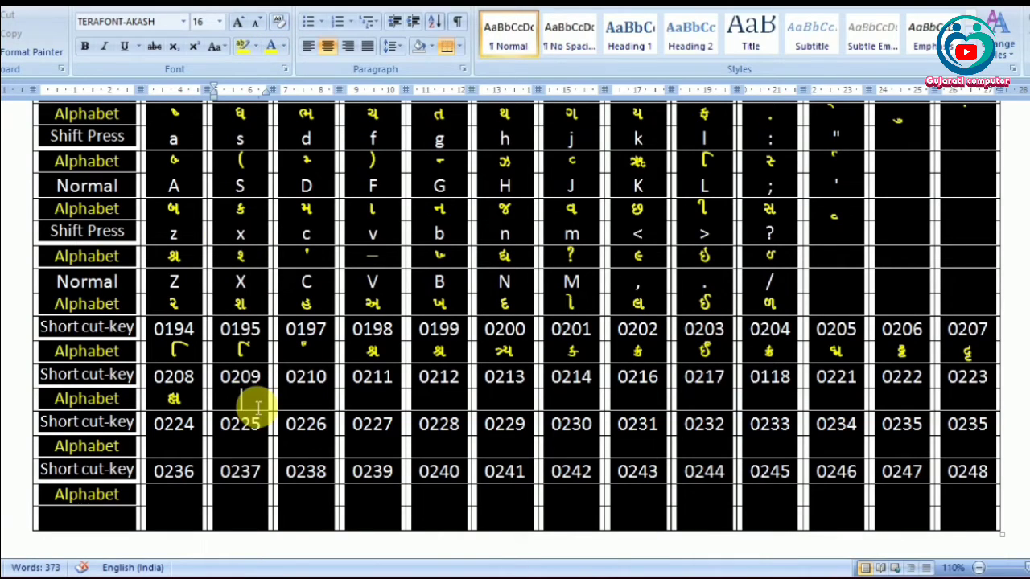
type("Ñ")
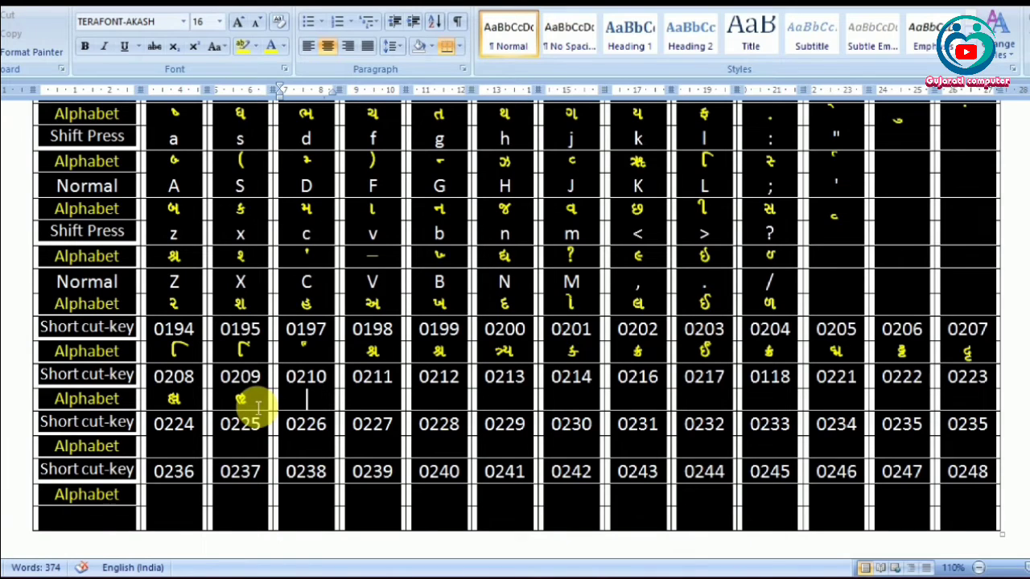
type("Ò")
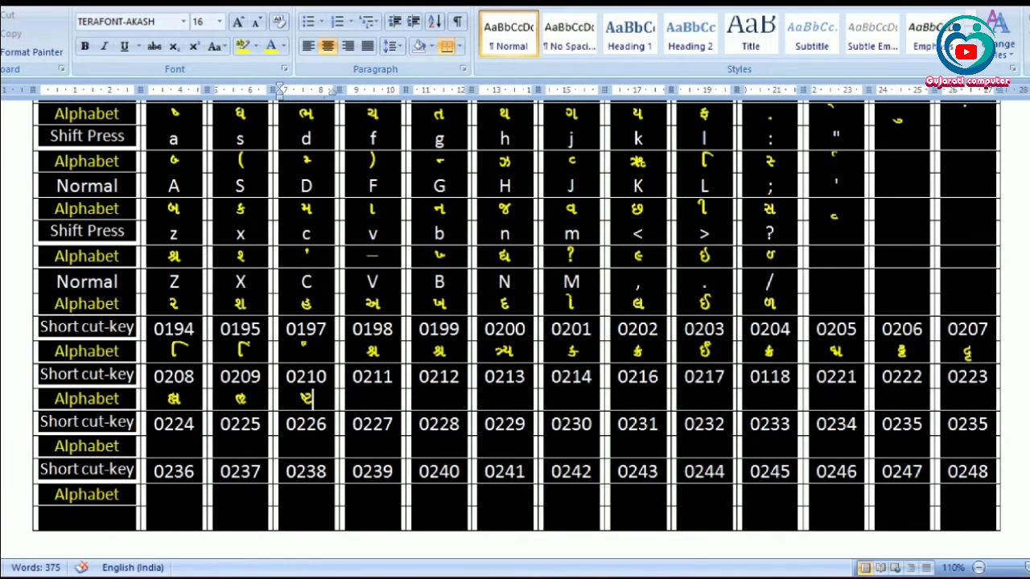
Step: Replace the character beneath code 0210 with જી and enter ક્ષ્ય beneath code 0211
key("BackSpace")
type("Ò")
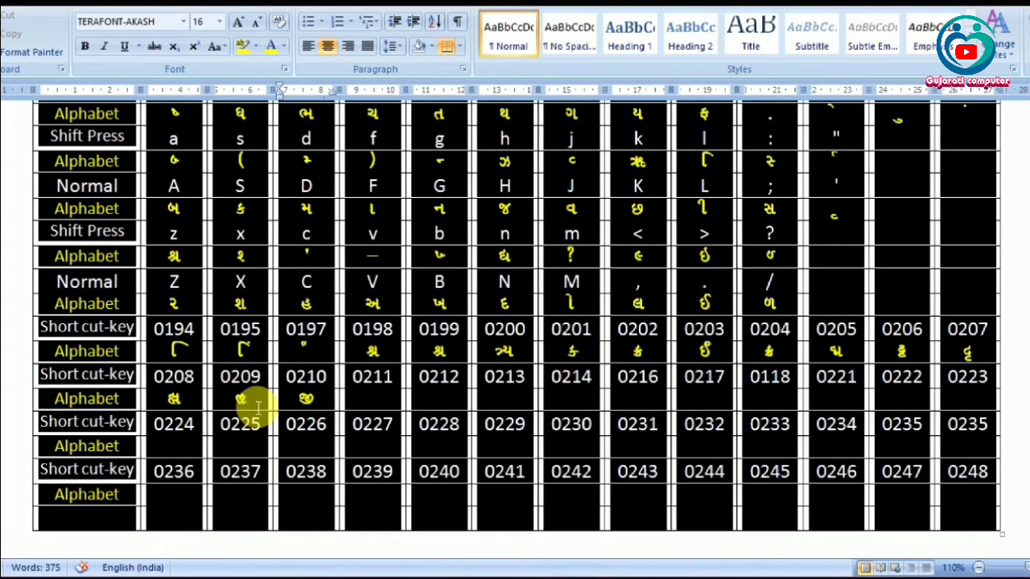
key("Tab")
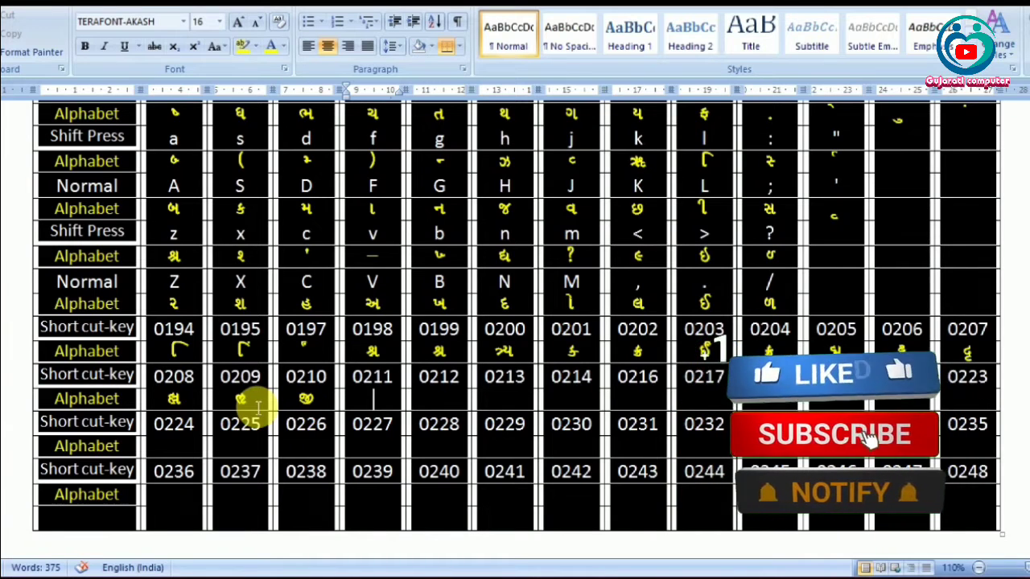
type("ક્ષ્ય")
key("Tab")
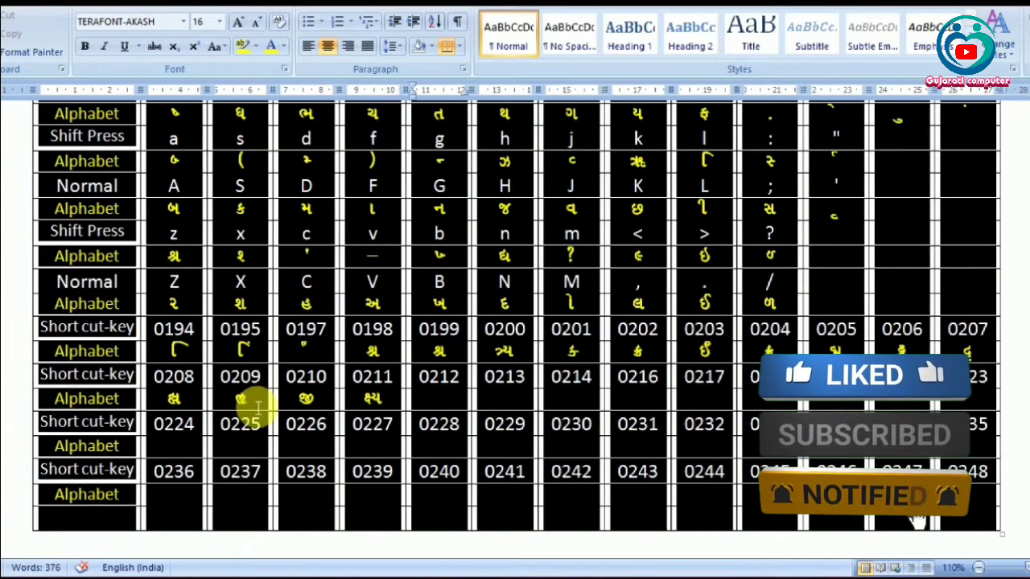
Step: Enter જા beneath code 0212 and the vowel signs of Alt codes 0213 and 0214 beneath their headings
type("ઝ")
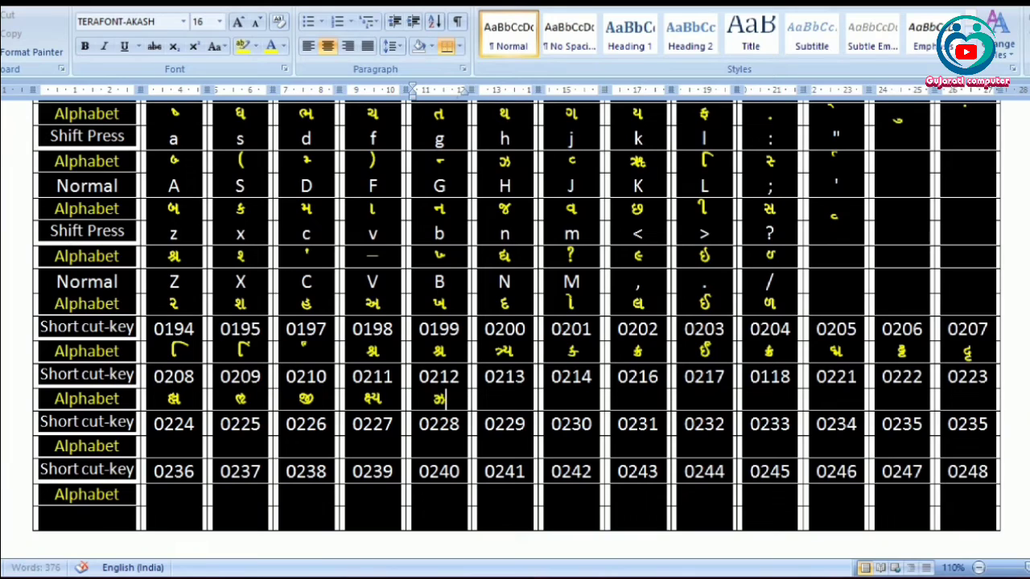
key("BackSpace")
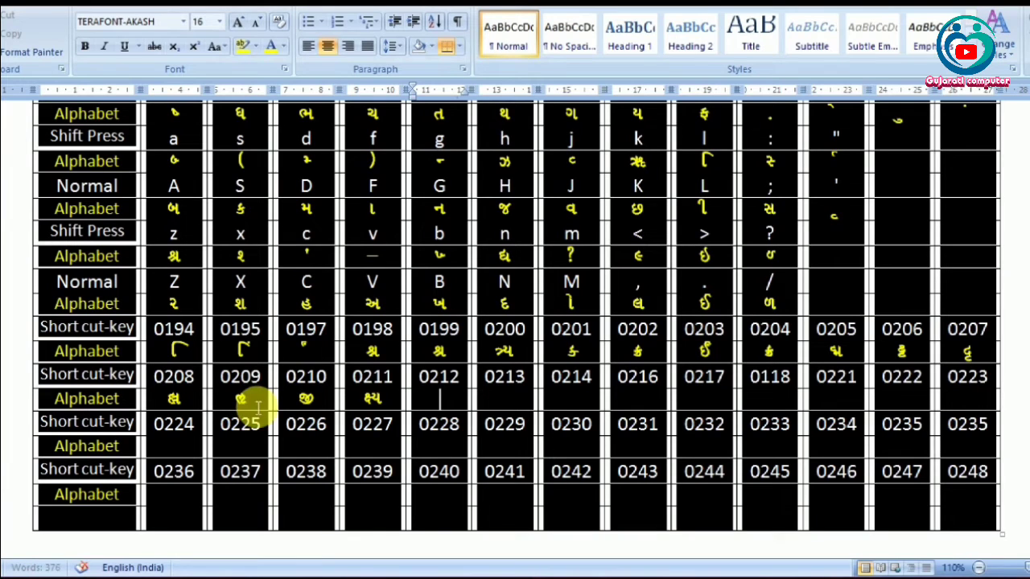
type("જા")
key("Tab")
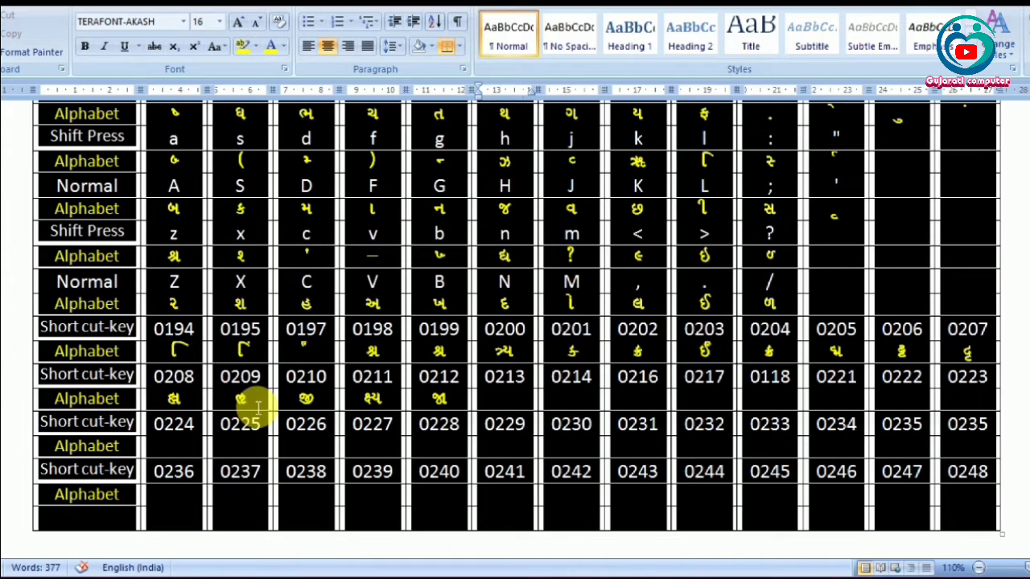
type("ુ")
type("ૂ")
key("Tab")
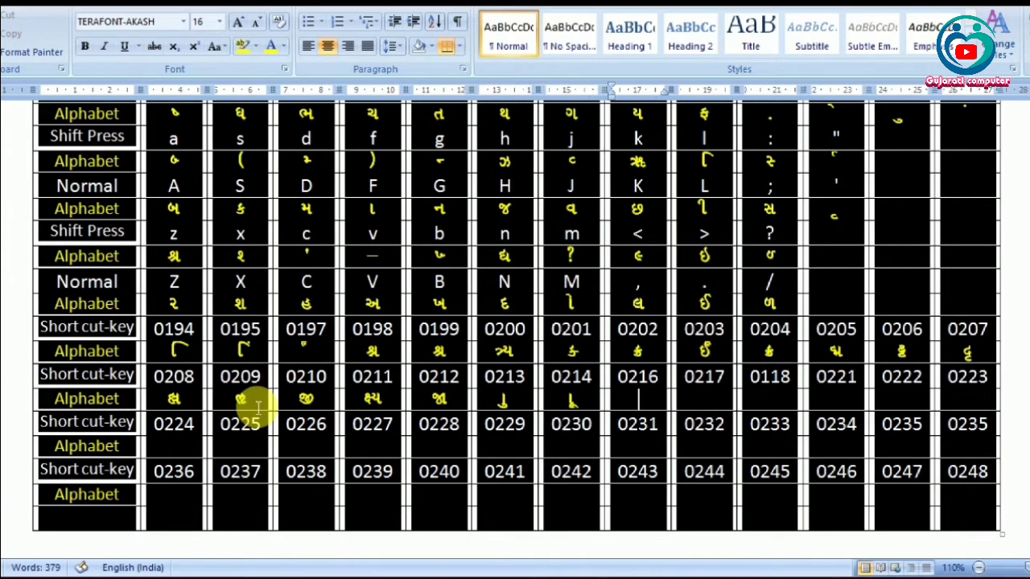
Step: Enter ષ beneath code 0216 and ક્ષ beneath code 0217
type("ષ")
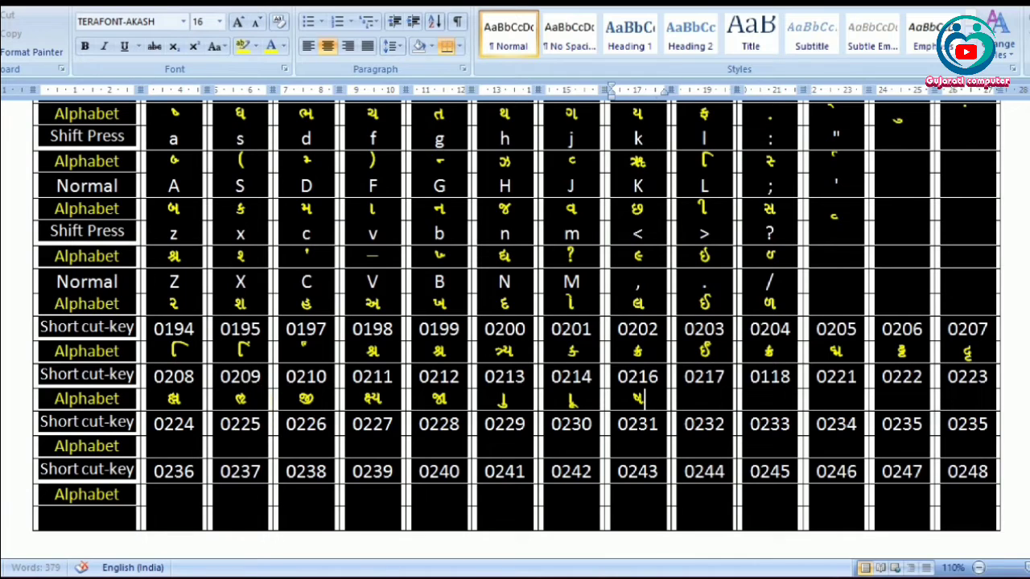
key("Tab")
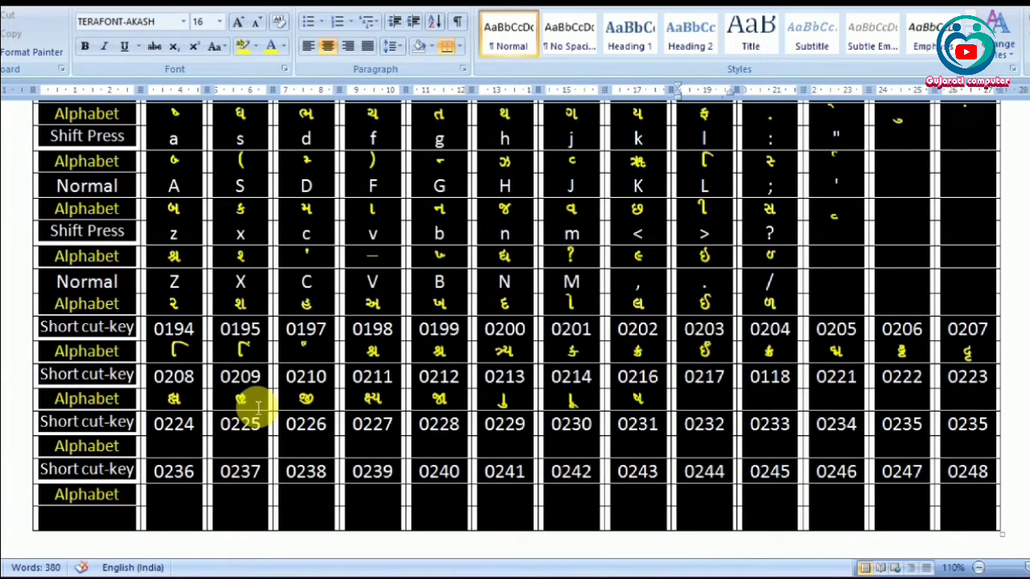
type("ક્ષ")
key("Tab")
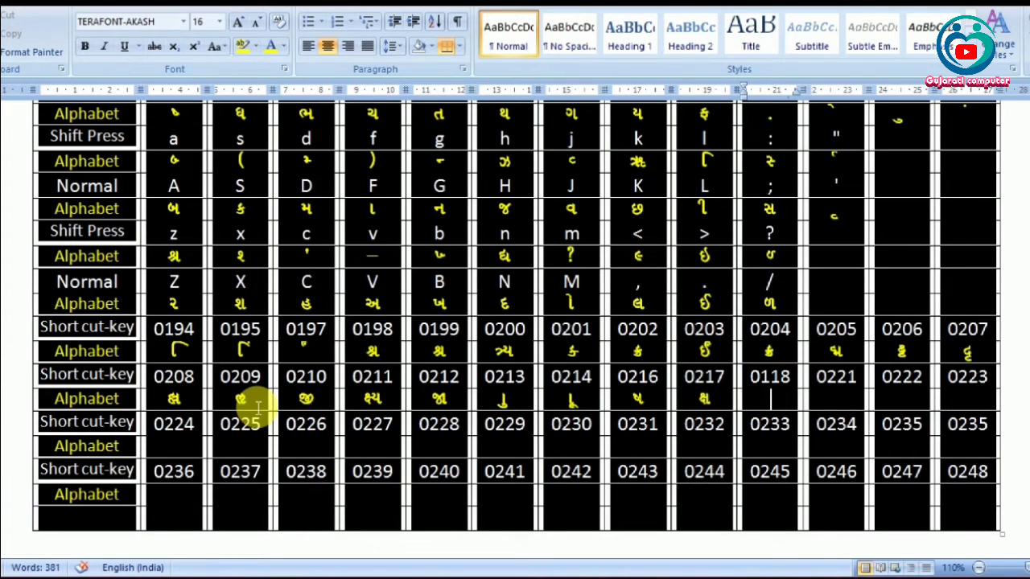
Step: Enter ષ્ટ in the Alphabet cell following ક્ષ and correct the code above it to 0218
key("Tab")
type("ષ્ટ")
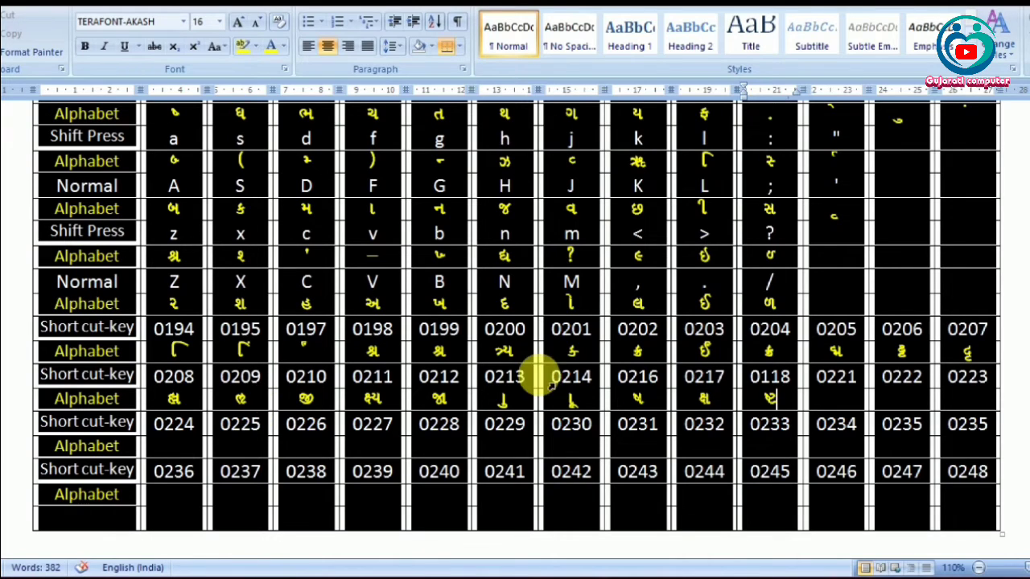
left_click(770, 382)
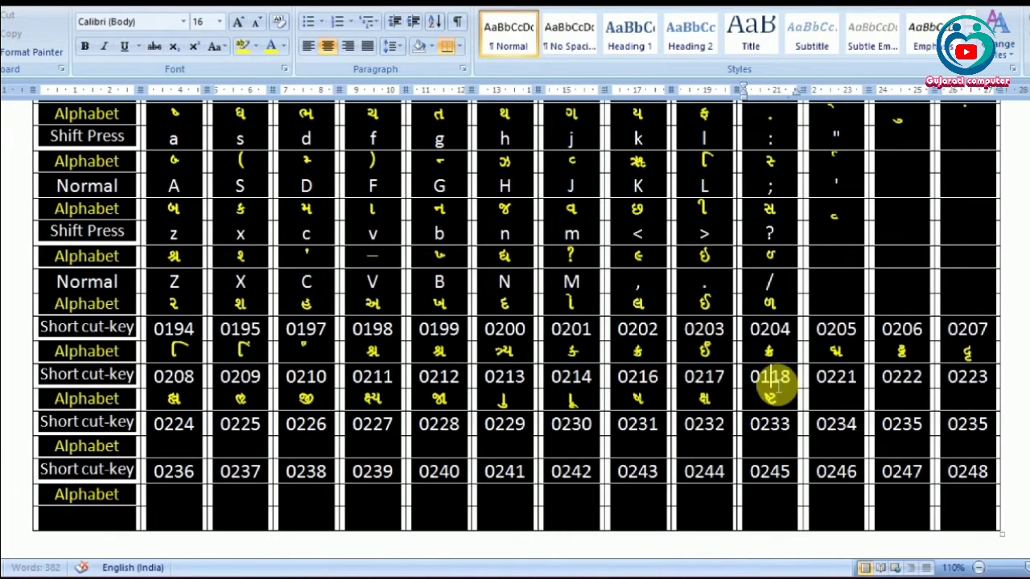
Step: Complete the second short-cut row by entering the Alt-code characters beneath 0221, 0222 and 0223
left_click(834, 402)
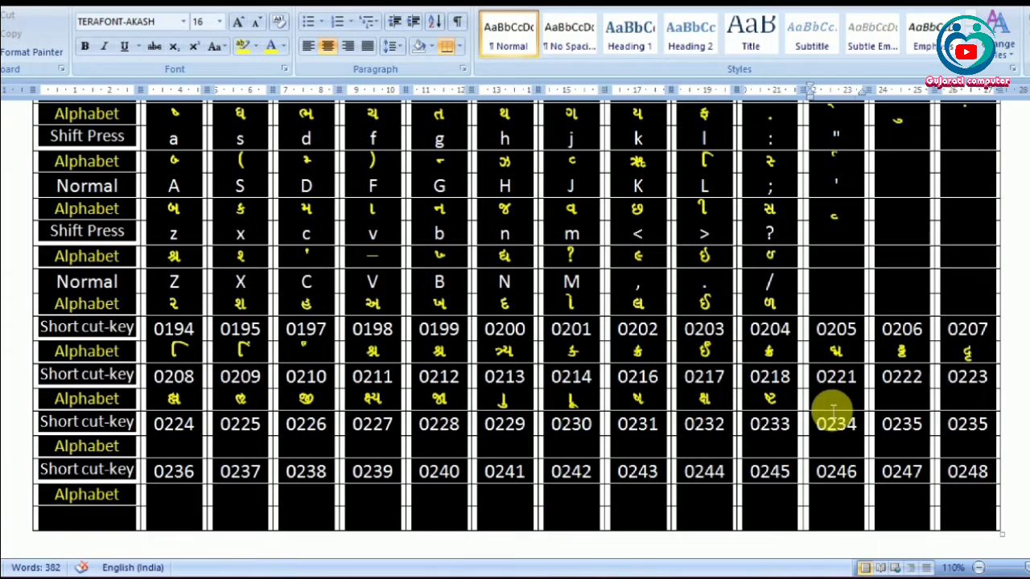
key("alt+0234")
key("Tab")
key("alt+0235")
key("Tab")
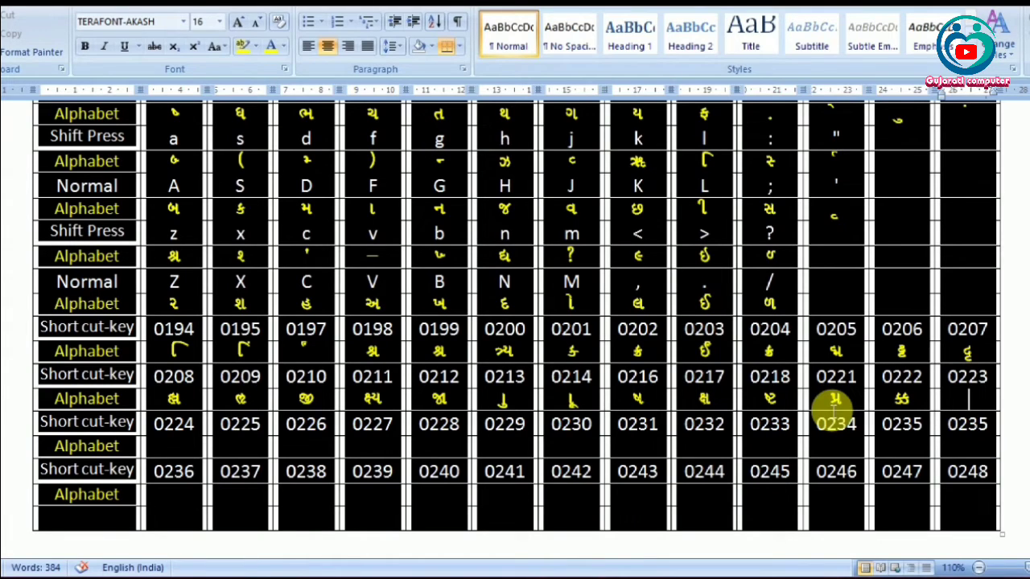
key("alt+0223")
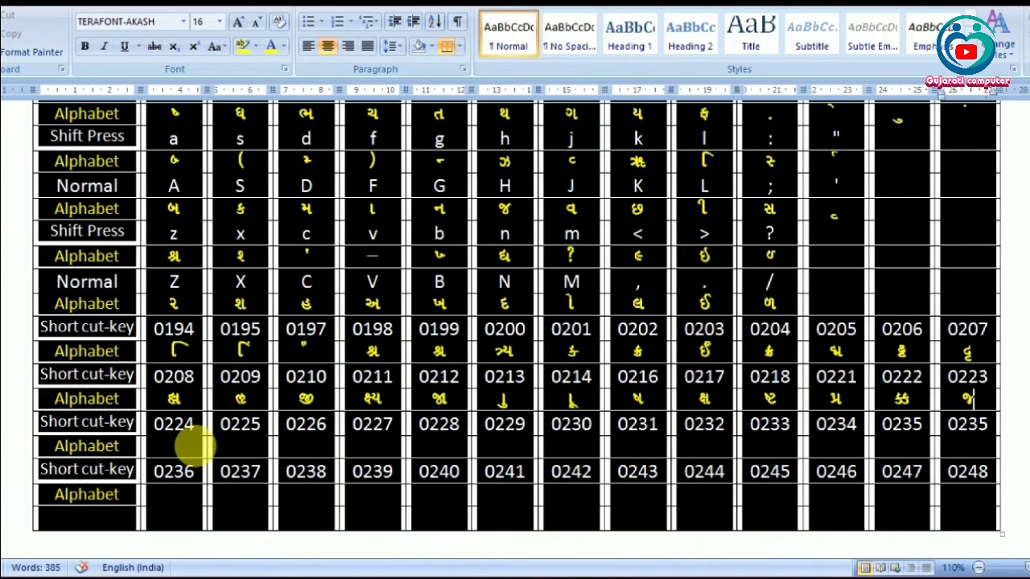
Step: Enter the Alt-code character સ્ત્ર beneath 0224 and colour the text of that whole Alphabet row yellow
left_click(201, 450)
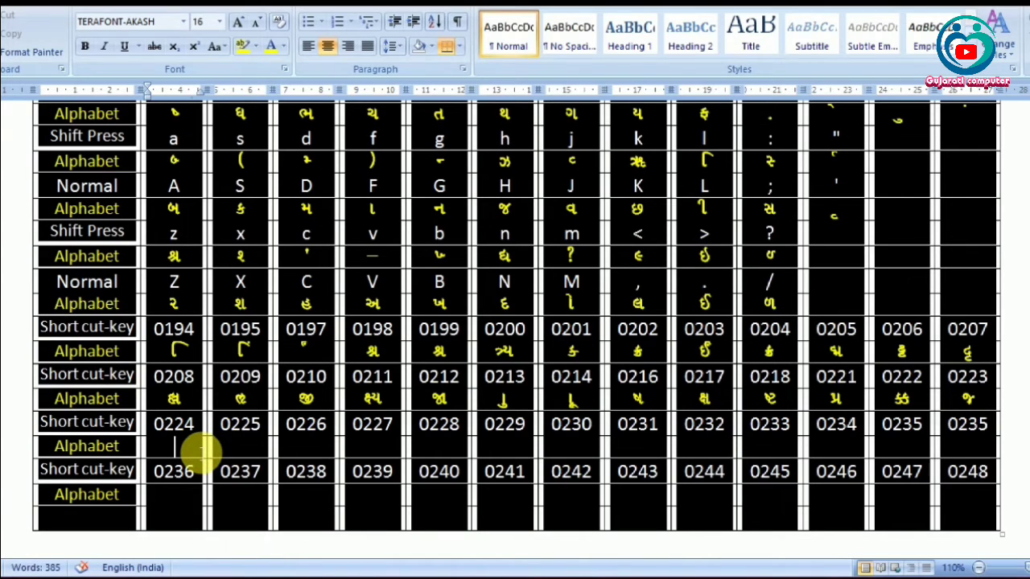
key("alt+0224")
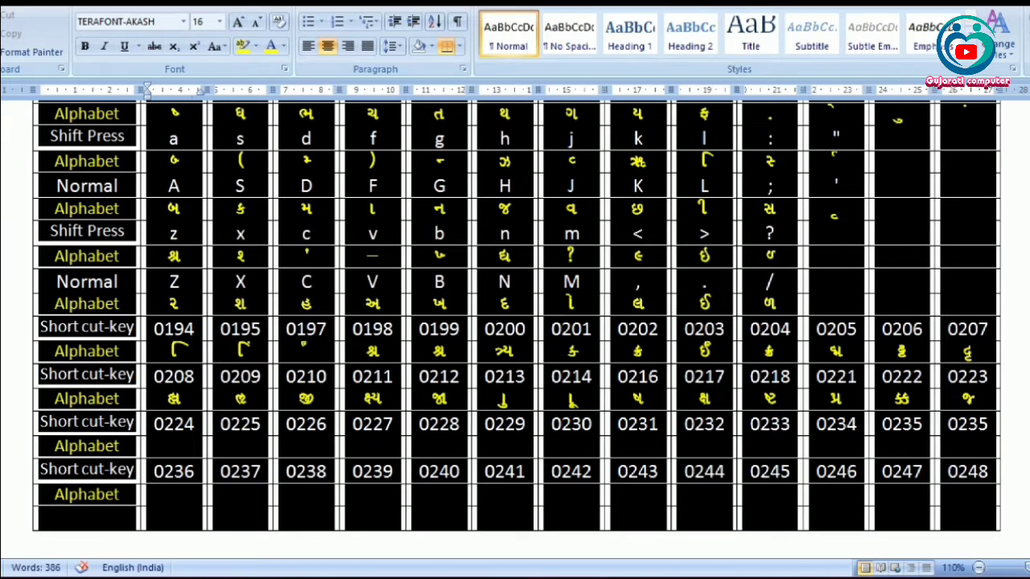
key("BackSpace")
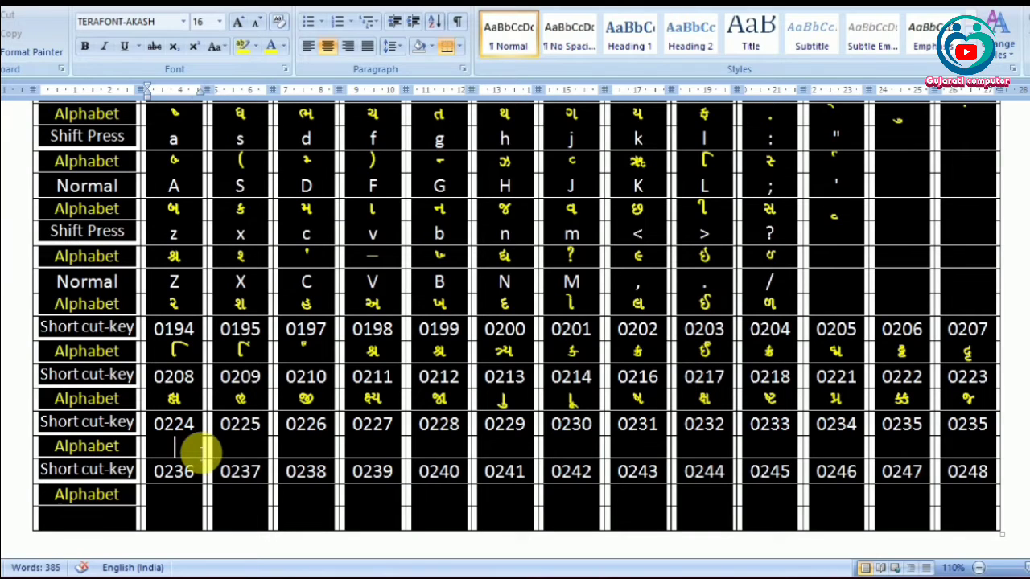
key("alt+0224")
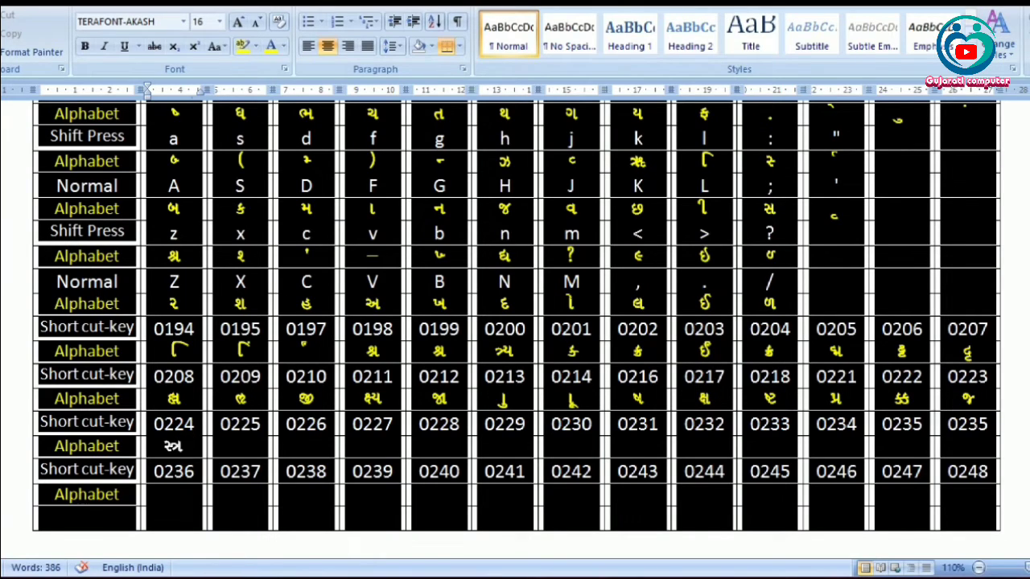
left_click_drag(173, 454, 966, 457)
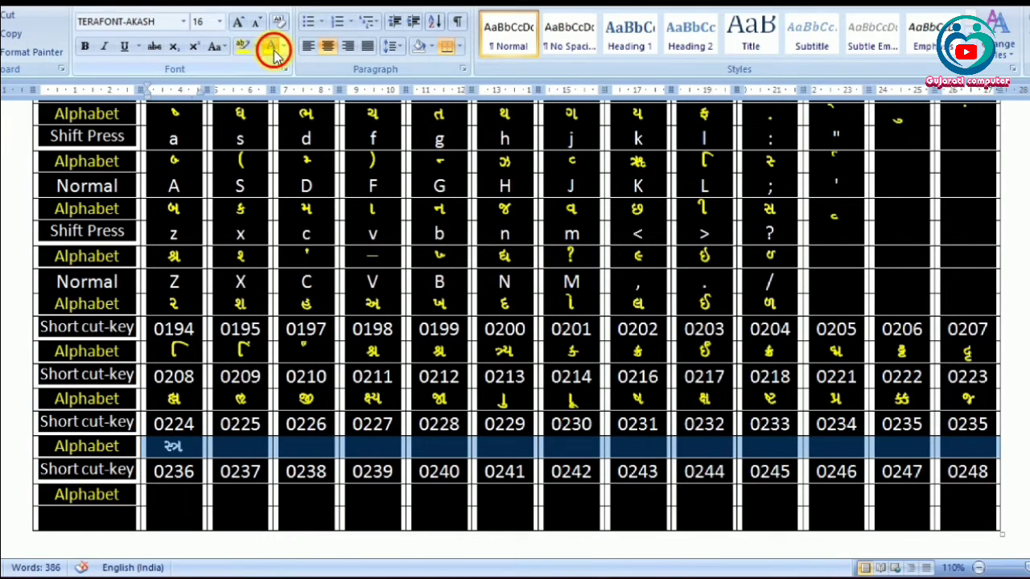
Step: Fill the Alphabet cells beneath codes 0225 and 0226 with the characters their Alt codes produce
left_click(242, 434)
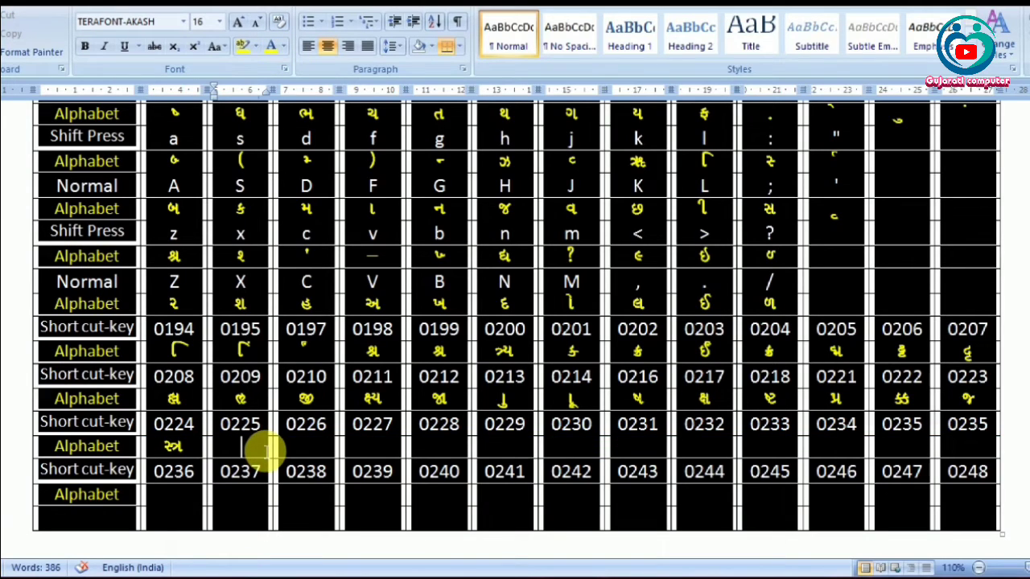
key("alt+KP_0")
key("alt+KP_2")
key("alt+KP_2")
key("alt+KP_5")
key("Tab")
key("alt+KP_0")
key("alt+KP_2")
key("alt+KP_2")
key("alt+KP_6")
key("Tab")
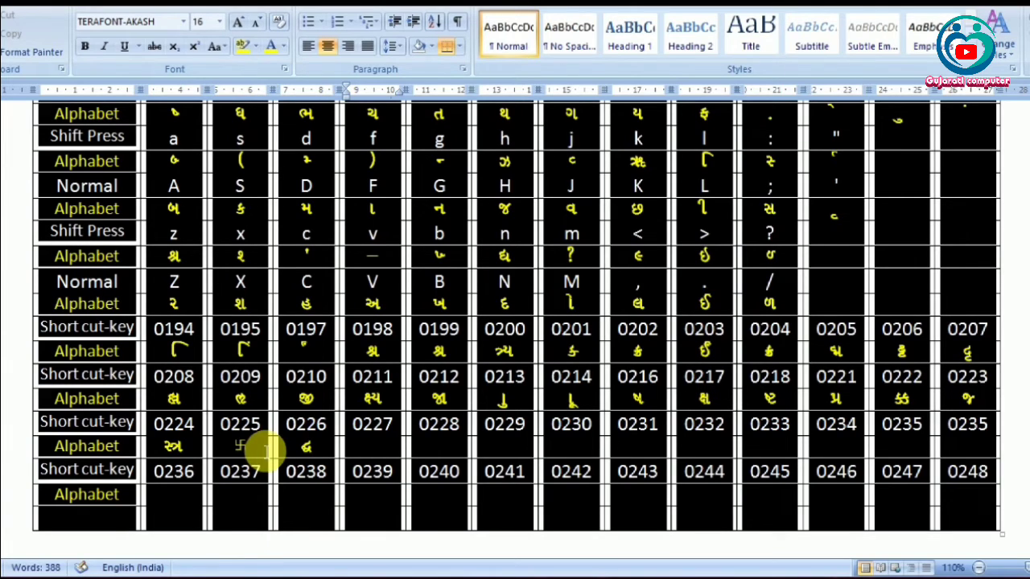
Step: Fill the Alphabet cells beneath codes 0227 and 0228 with the Gujarati characters of those Alt codes
key("alt+KP_0")
key("alt+KP_2")
key("alt+KP_2")
key("alt+KP_7")
key("Tab")
key("alt+KP_0")
key("alt+KP_2")
key("alt+KP_2")
key("alt+KP_8")
key("Tab")
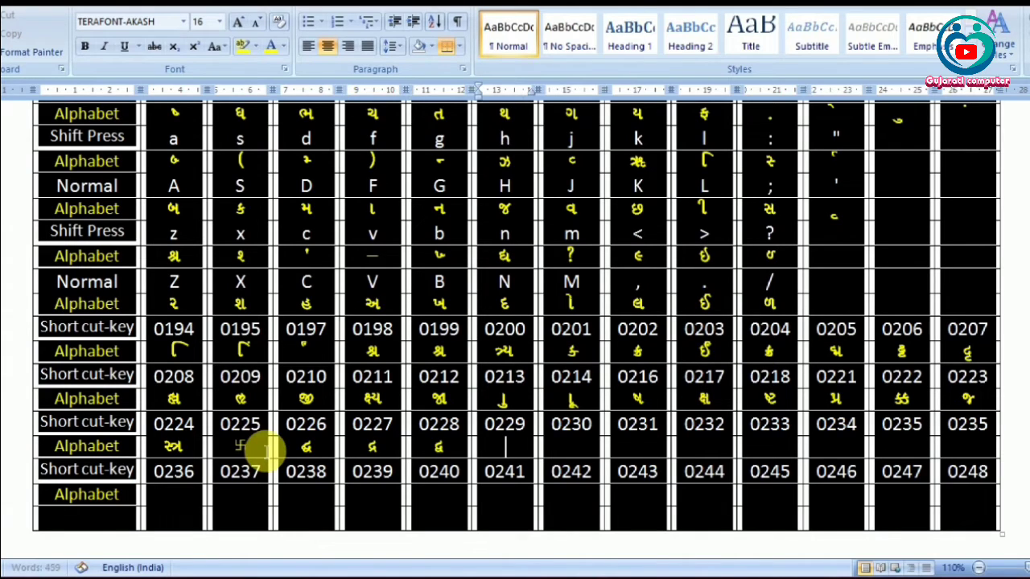
Step: Enter the Gujarati characters of Alt codes 0229 and 0230 in the Alphabet cells beneath them
key("alt+KP_0")
key("alt+KP_2")
key("alt+KP_2")
key("alt+KP_9")
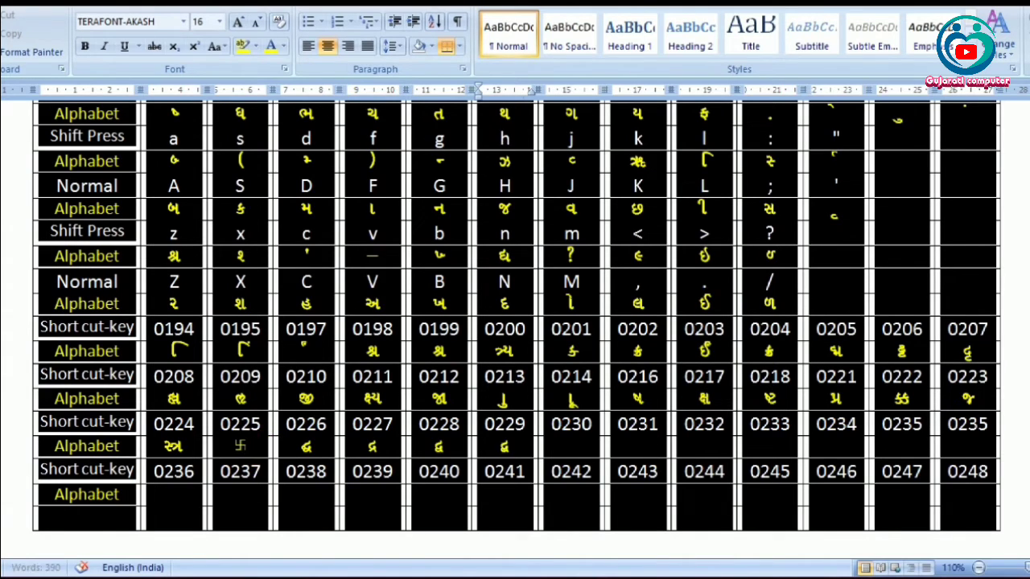
key("Tab")
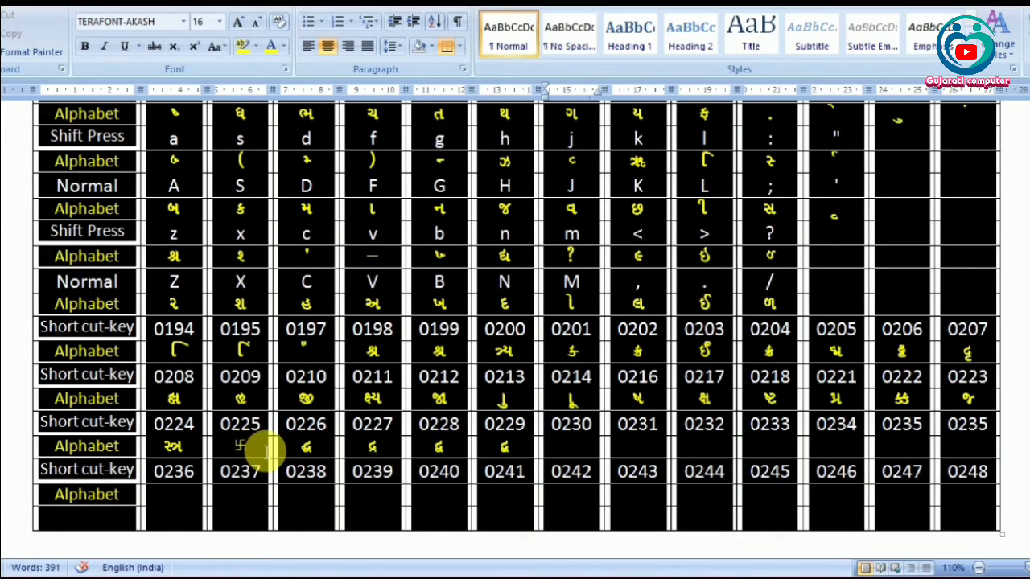
key("alt+KP_0")
key("alt+KP_2")
key("alt+KP_3")
key("alt+KP_0")
key("Tab")
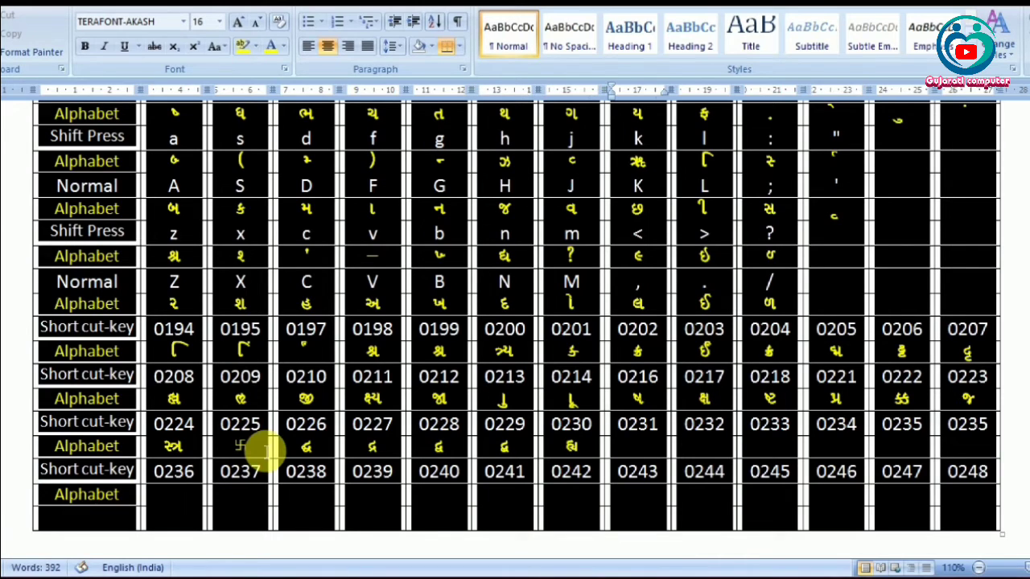
Step: Enter the Gujarati characters of Alt codes 0231 and 0232 in the Alphabet cells beneath them
key("alt+KP_0")
key("alt+KP_2")
key("alt+KP_3")
key("alt+KP_1")
key("Tab")
key("alt+KP_0")
key("alt+KP_2")
key("alt+KP_3")
key("alt+KP_2")
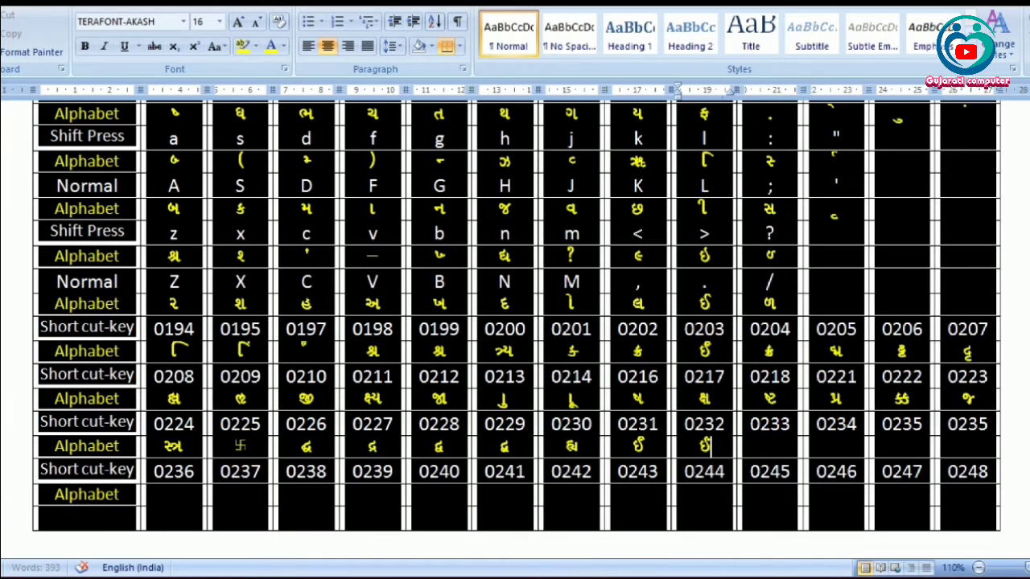
key("Tab")
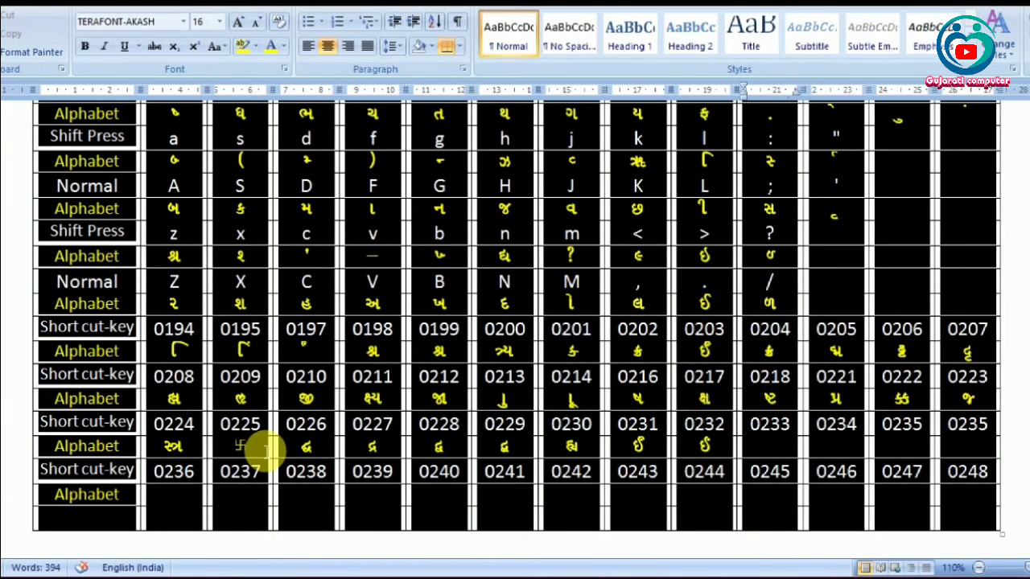
Step: Enter the Alt-code character ઊ beneath 0233 and the Alt 0234 character beneath code 0234
key("alt+KP_0")
key("alt+KP_2")
key("alt+KP_3")
key("alt+KP_3")
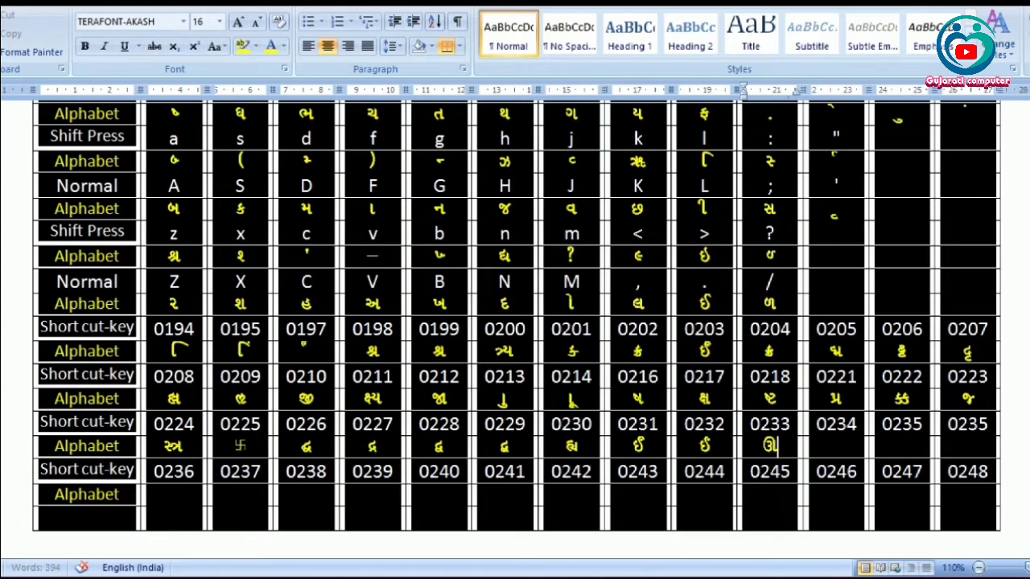
key("Tab")
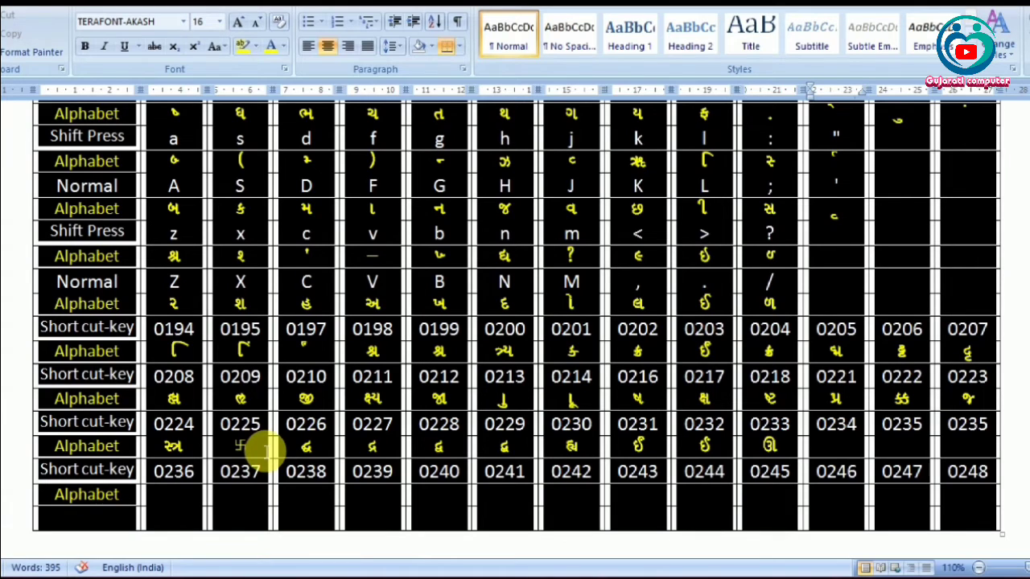
key("alt+KP_0")
key("alt+KP_2")
key("alt+KP_3")
key("alt+KP_4")
key("Tab")
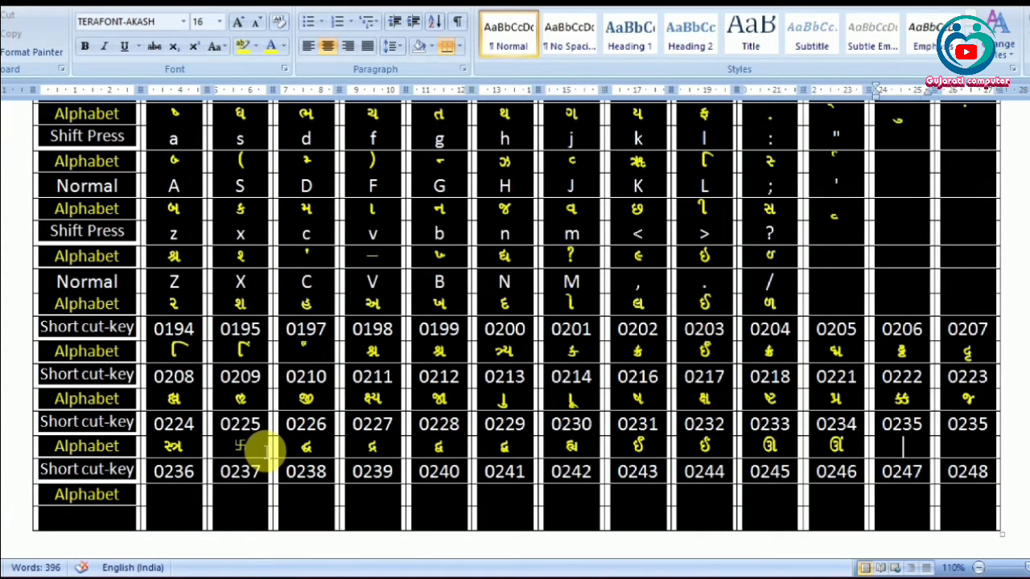
Step: Enter the Alt 0235 character ઉ beneath both 0235 headings, then place the cursor beneath code 0236
key("alt+KP_0")
key("alt+KP_2")
key("alt+KP_3")
key("alt+KP_5")
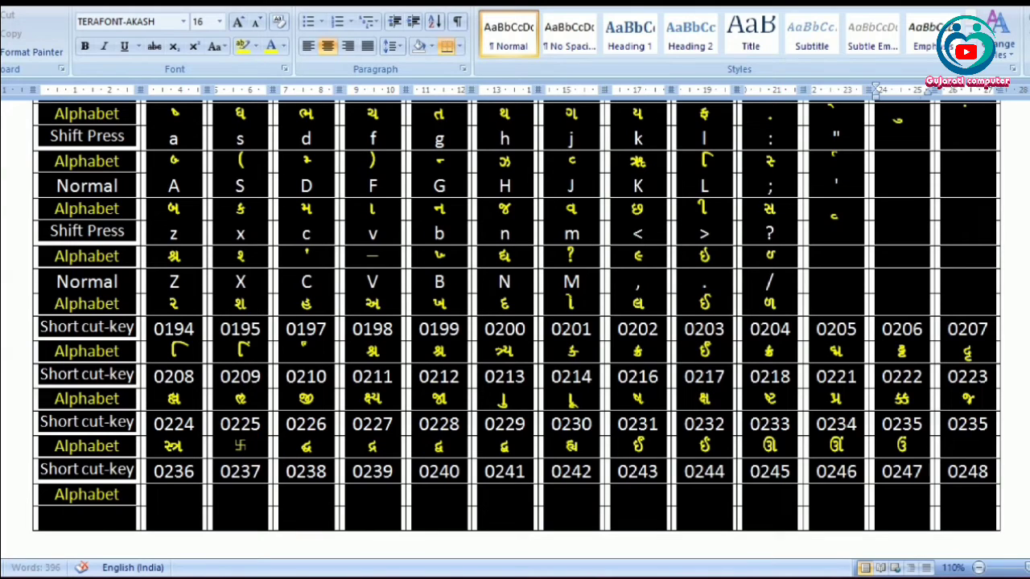
key("Tab")
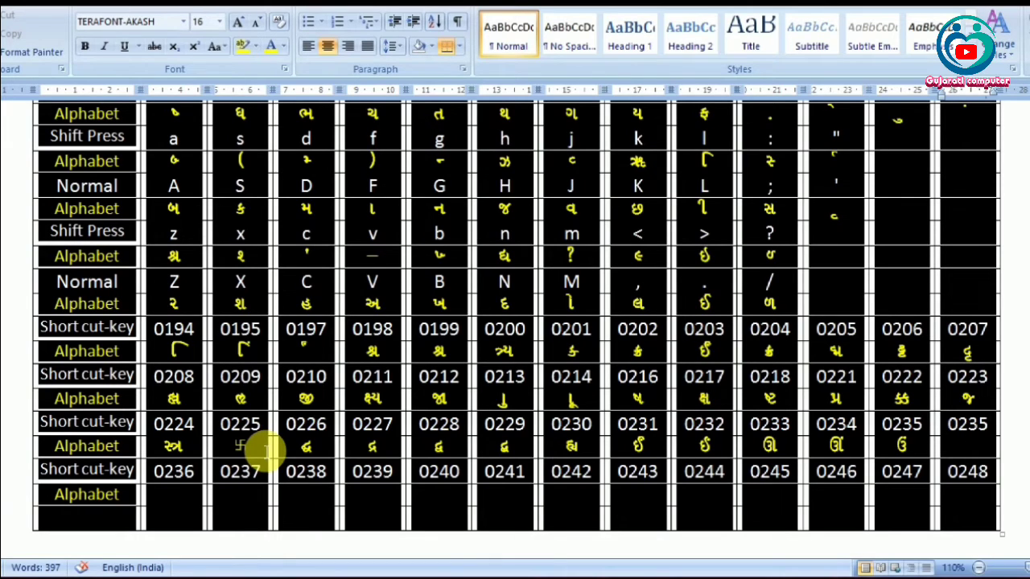
key("alt+KP_0")
key("alt+KP_2")
key("alt+KP_3")
key("alt+KP_5")
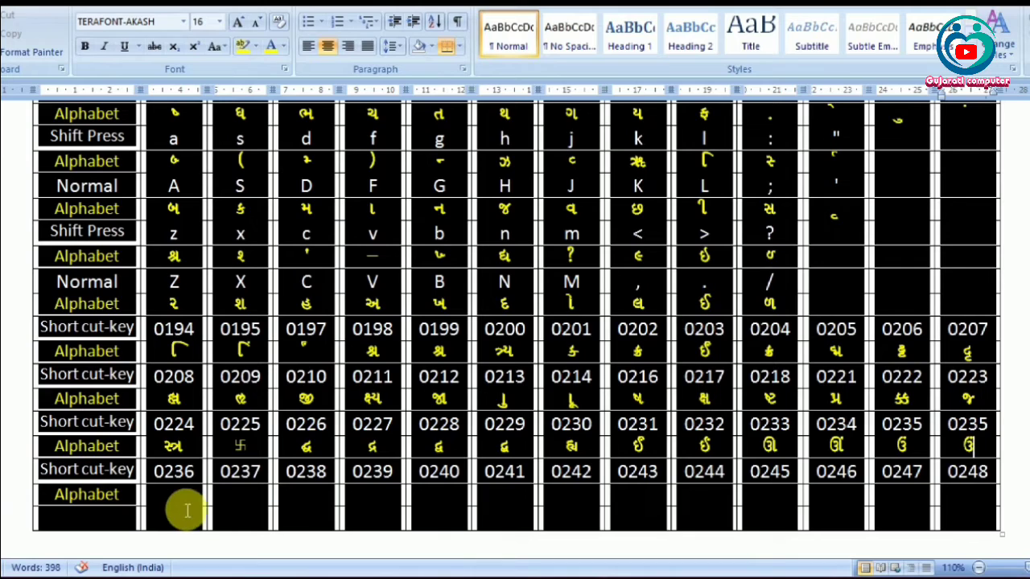
left_click(186, 506)
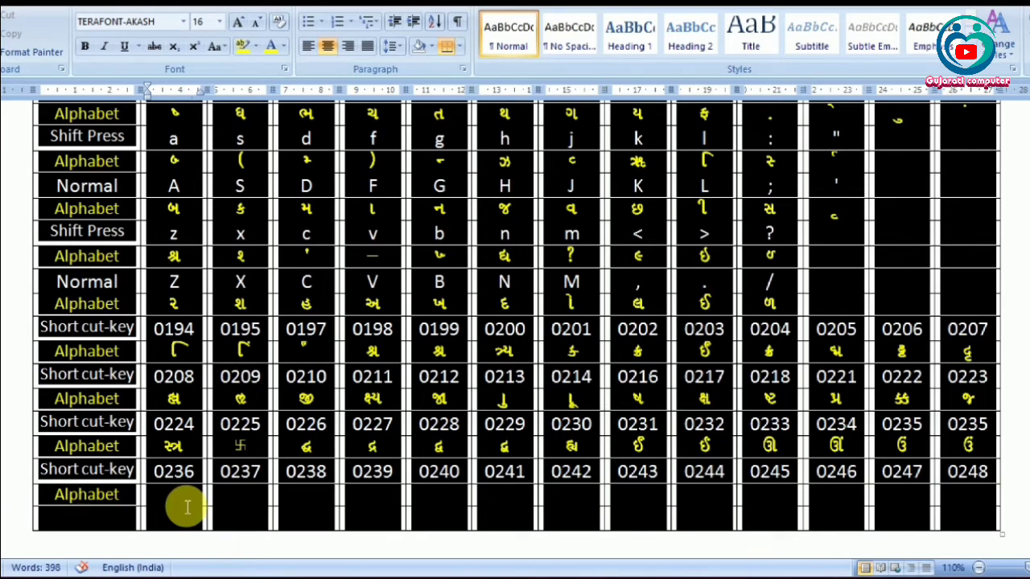
Step: Enter the Gujarati characters of Alt codes 0236 and 0237 in the Alphabet cells beneath them
key("alt+KP_0")
key("alt+KP_2")
key("alt+KP_3")
key("alt+KP_6")
key("Tab")
key("alt+KP_0")
key("alt+KP_2")
key("alt+KP_3")
key("alt+KP_7")
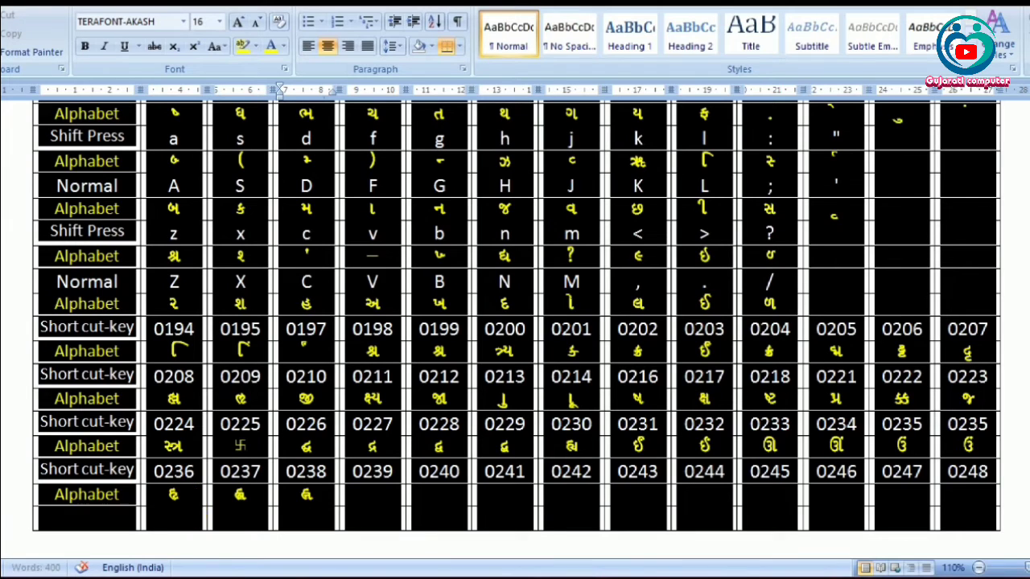
Step: Enter the Gujarati characters of Alt codes 0238 and 0239 in the Alphabet cells beneath them
key("alt+KP_0")
key("alt+KP_2")
key("alt+KP_3")
key("alt+KP_8")
key("Tab")
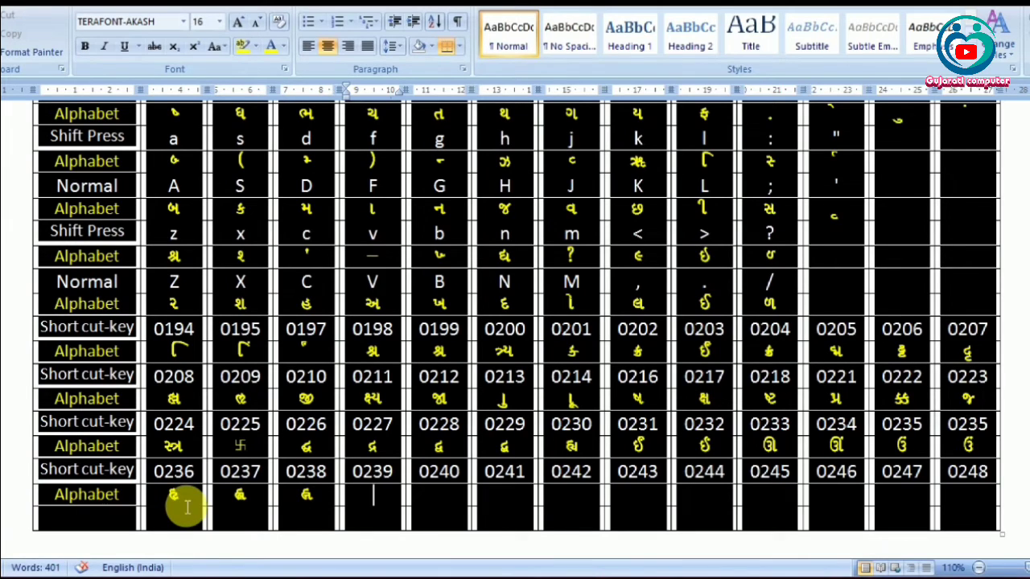
key("alt+KP_0")
key("alt+KP_2")
key("alt+KP_3")
key("alt+KP_9")
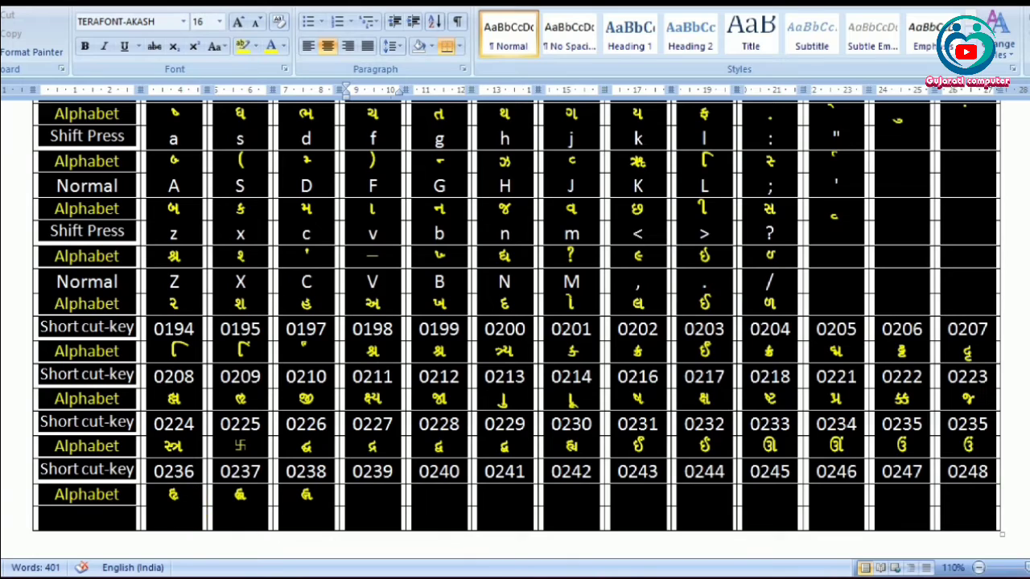
key("Tab")
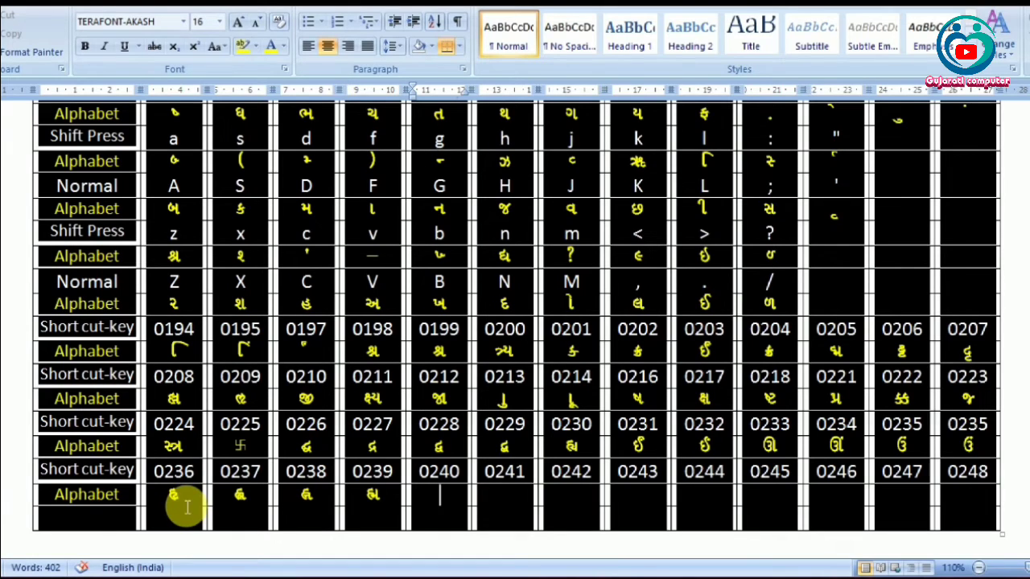
Step: Enter the Alt 0240 character beneath code 0240 and move on to the cell beneath 0241
key("alt+KP_0")
key("alt+KP_2")
key("alt+KP_4")
key("alt+KP_0")
key("Tab")
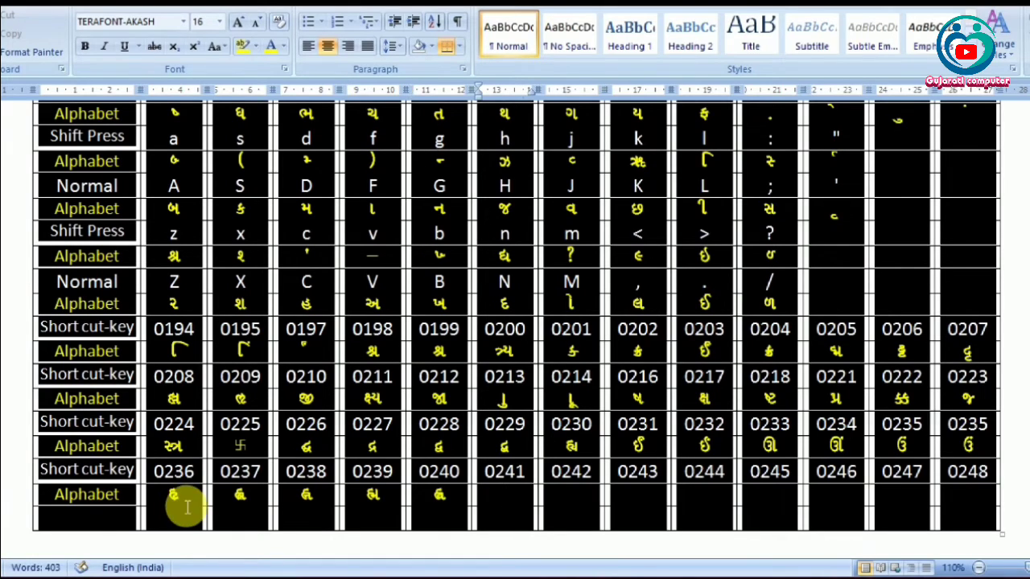
key("alt+KP_0")
key("alt+KP_2")
key("alt+KP_4")
key("alt+KP_1")
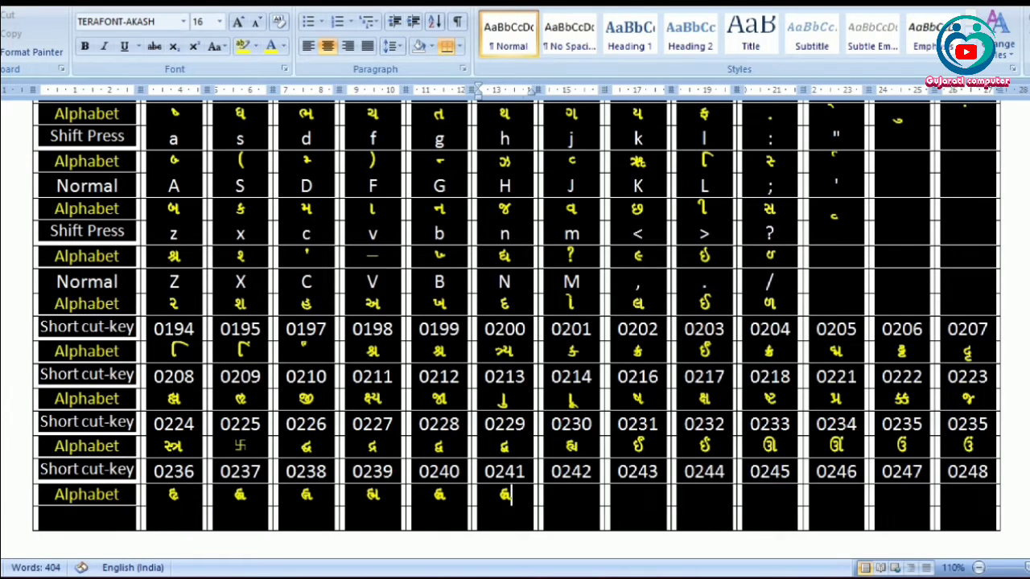
key("BackSpace")
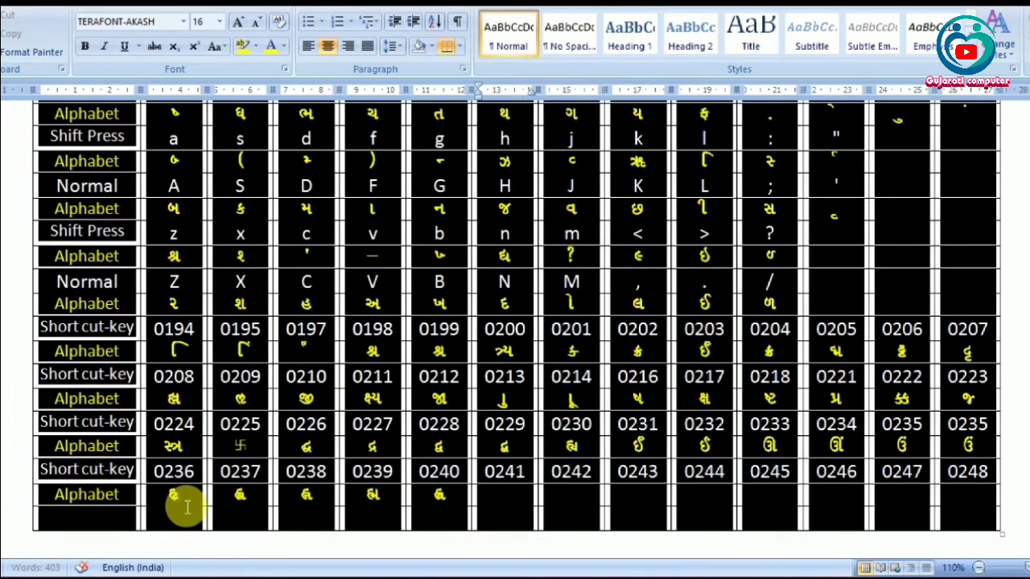
Step: Enter the Alt 0241 character beneath code 0241 and the Alt-code character [ beneath 0242
key("alt+KP_0")
key("alt+KP_2")
key("alt+KP_4")
key("alt+KP_1")
key("Tab")
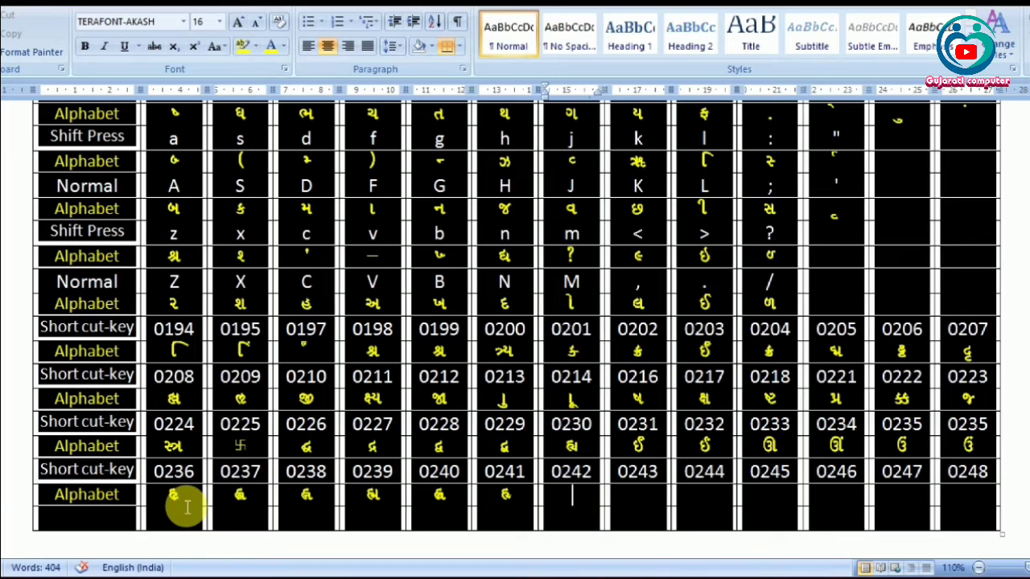
key("alt+KP_0")
key("alt+KP_2")
key("alt+KP_4")
key("alt+KP_2")
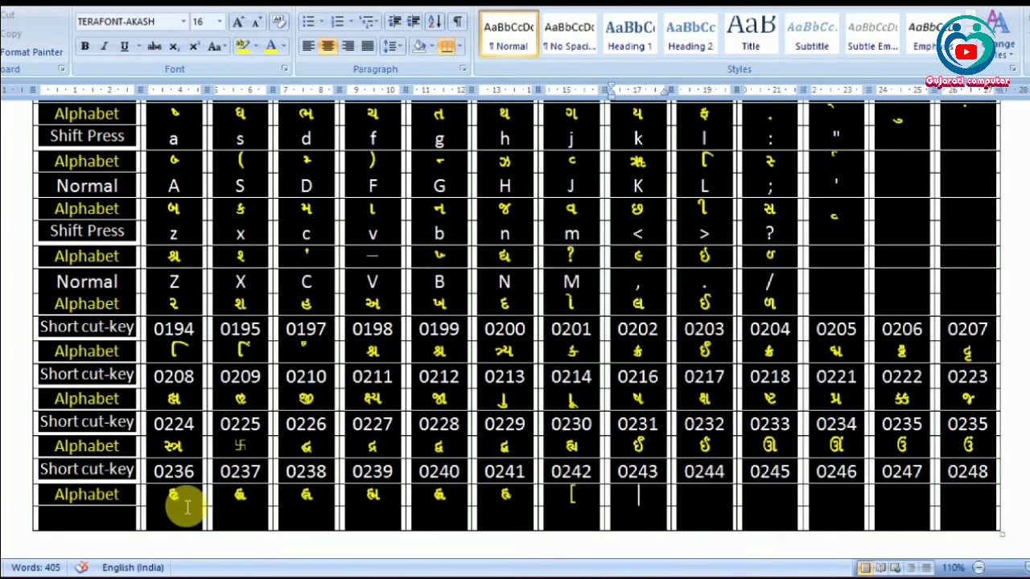
Step: Enter the Alt-code character ] beneath 0243 and the Alt 0244 character beneath code 0244
key("Tab")
key("alt+KP_0")
key("alt+KP_2")
key("alt+KP_4")
key("alt+KP_3")
key("Tab")
key("alt+KP_0")
key("alt+KP_2")
key("alt+KP_4")
key("alt+KP_4")
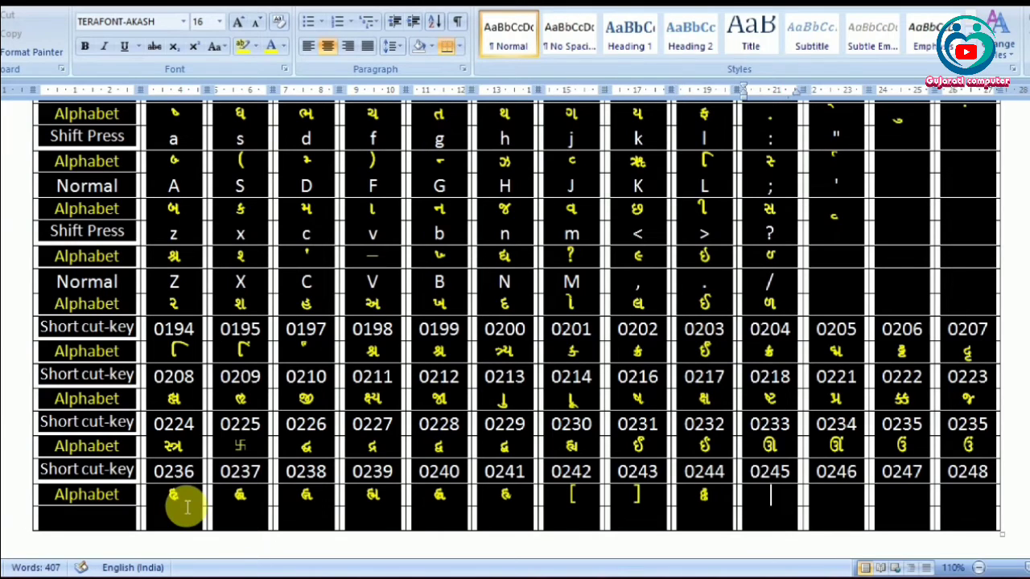
Step: Enter the Alt 0245 character in the Alphabet cell beneath code 0245
key("Tab")
key("alt+KP_0")
key("alt+KP_2")
key("alt+KP_4")
key("alt+KP_5")
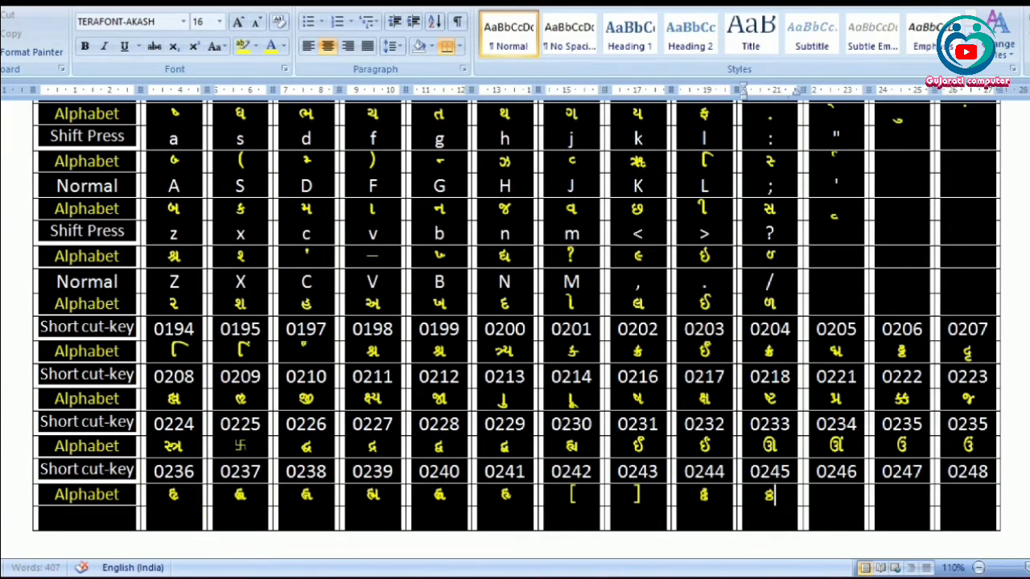
key("Tab")
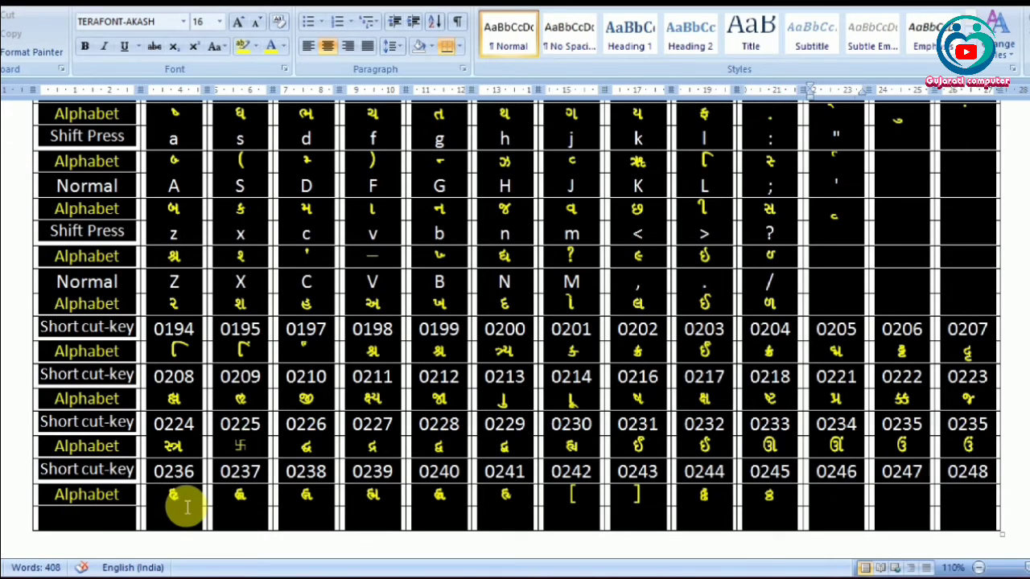
Step: Enter the Gujarati characters of Alt codes 0246 and 0247 in the Alphabet cells beneath them
key("alt+KP_0")
key("alt+KP_2")
key("alt+KP_4")
key("alt+KP_6")
key("Tab")
key("alt+KP_0")
key("alt+KP_2")
key("alt+KP_4")
key("alt+KP_7")
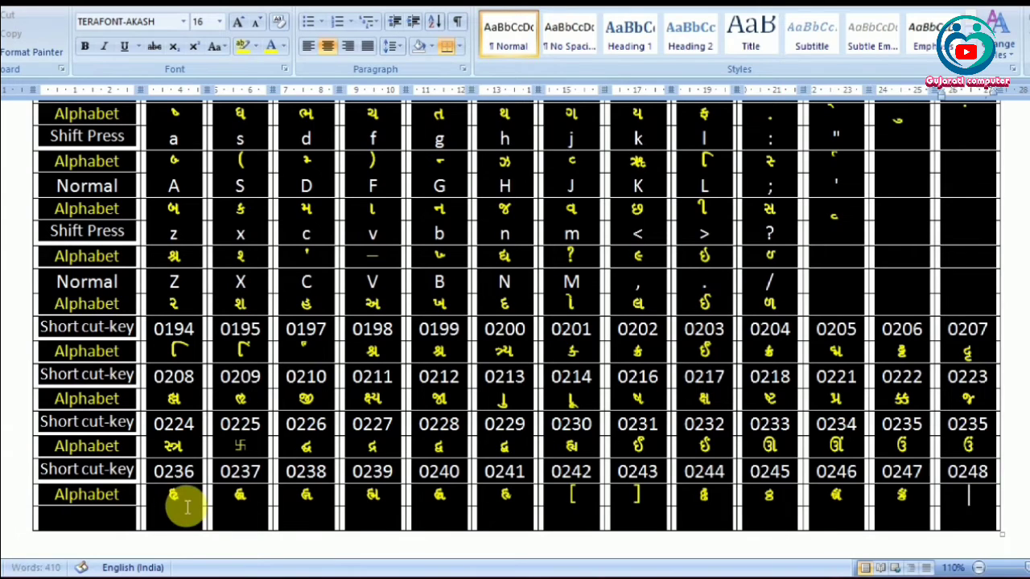
Step: Enter the Alt 0248 character in the last Alphabet cell of the row, beneath code 0248
key("Tab")
key("alt+KP_0")
key("alt+KP_2")
key("alt+KP_4")
key("alt+KP_8")
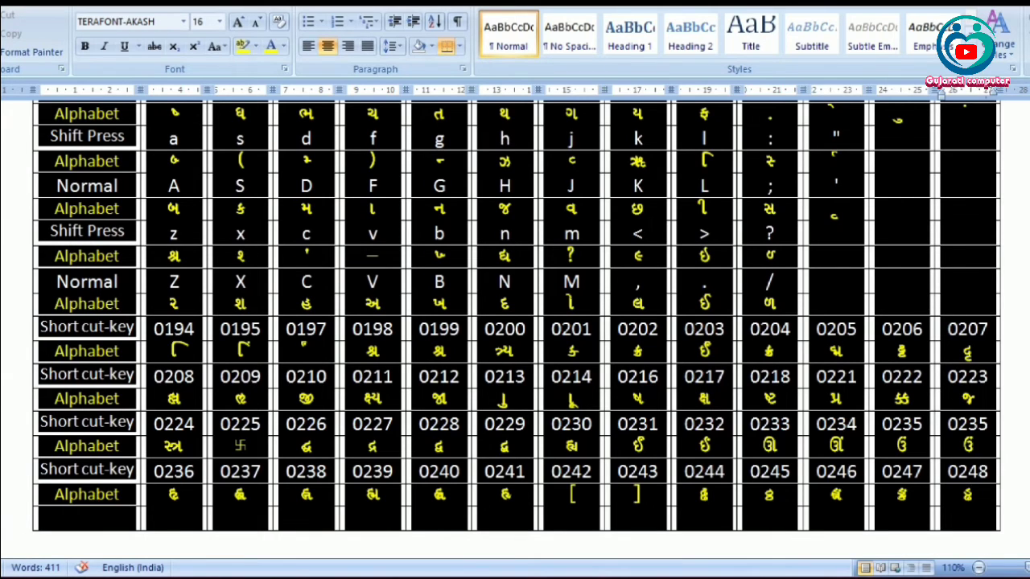
Step: Enter the Gujarati characters of Alt codes 0249, 0250 and 0251 beneath them in the next page's first Alphabet row
scroll(184, 506, "down", 8)
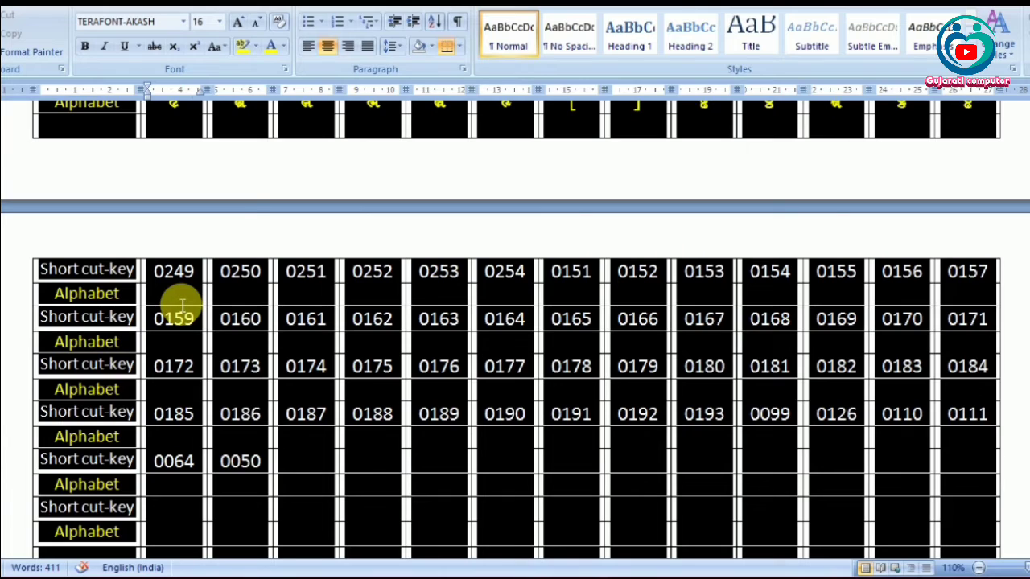
left_click(182, 304)
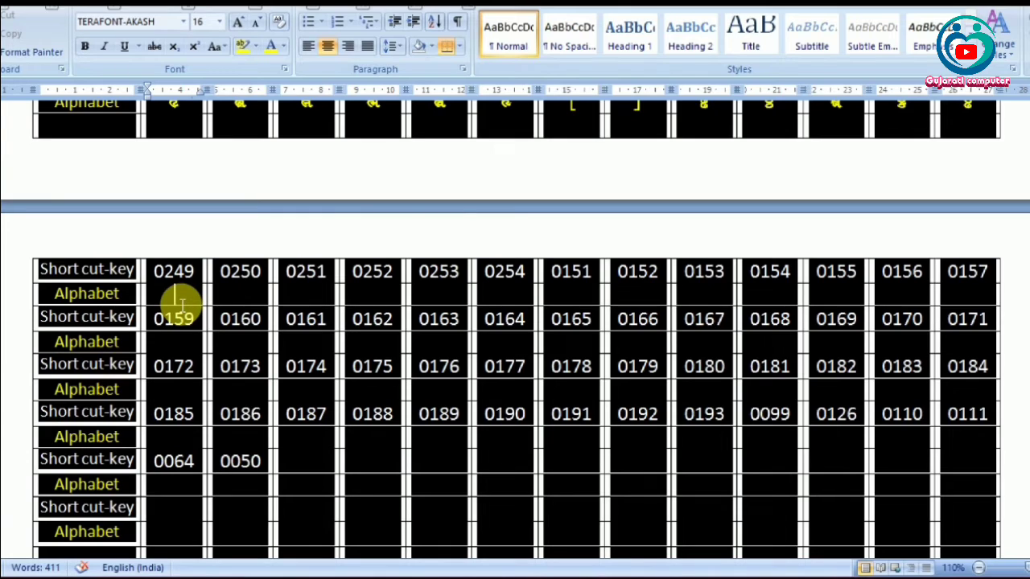
type("ù")
type("ú")
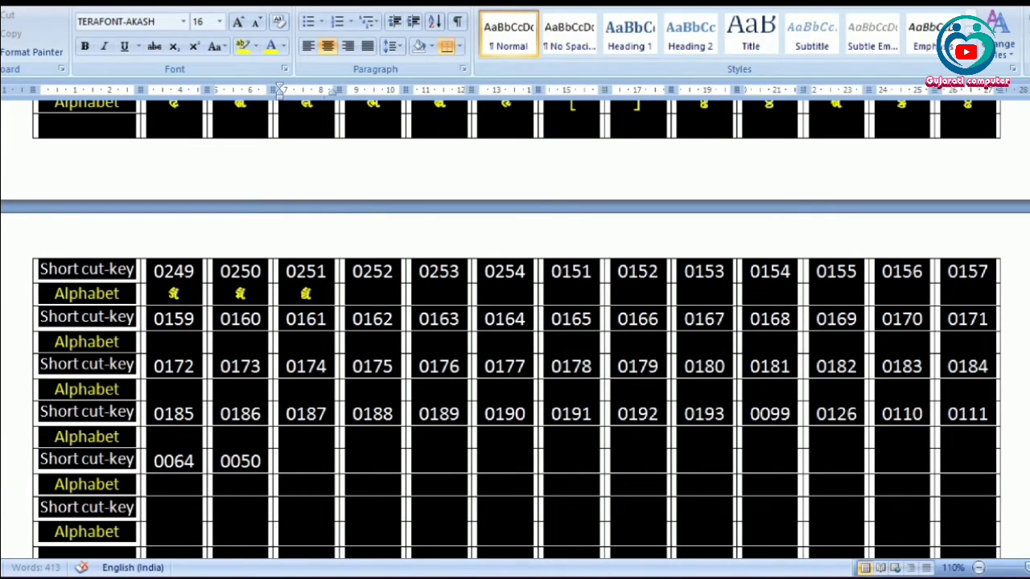
type("û")
key("Tab")
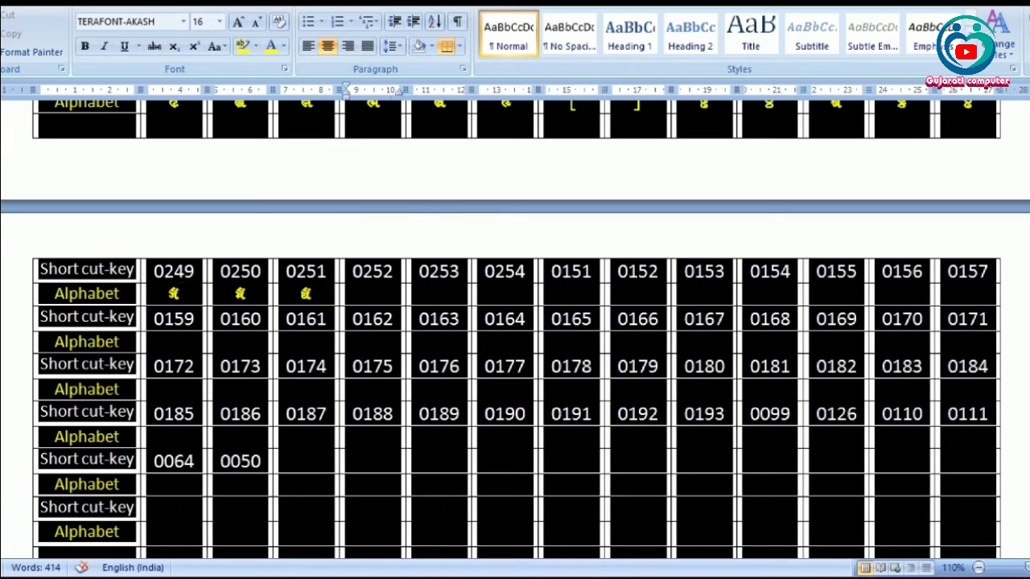
Step: Enter the Gujarati characters of Alt codes 0252, 0253 and 0254 in the Alphabet cells beneath them
type("ü")
key("Tab")
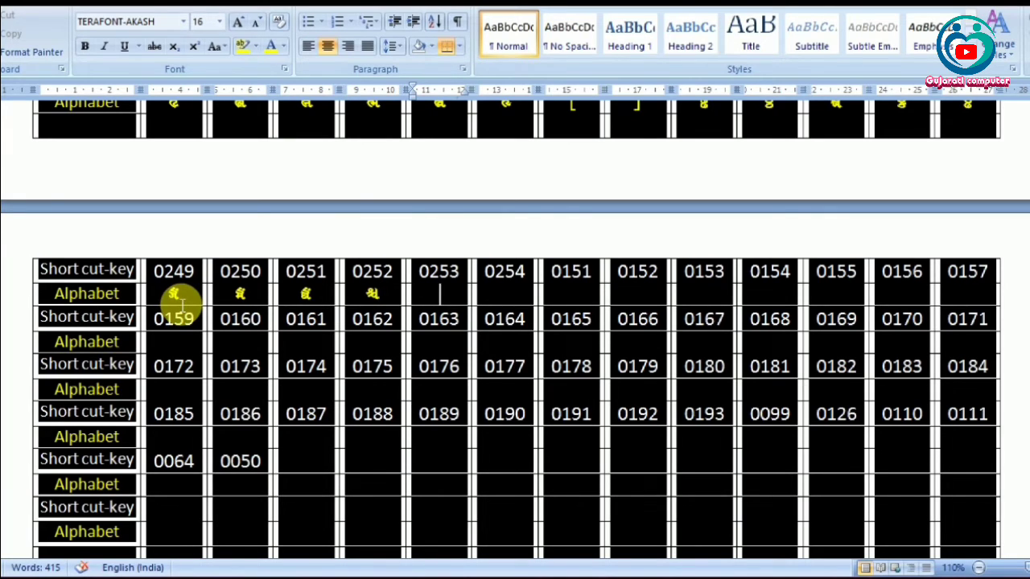
type("ý")
key("Tab")
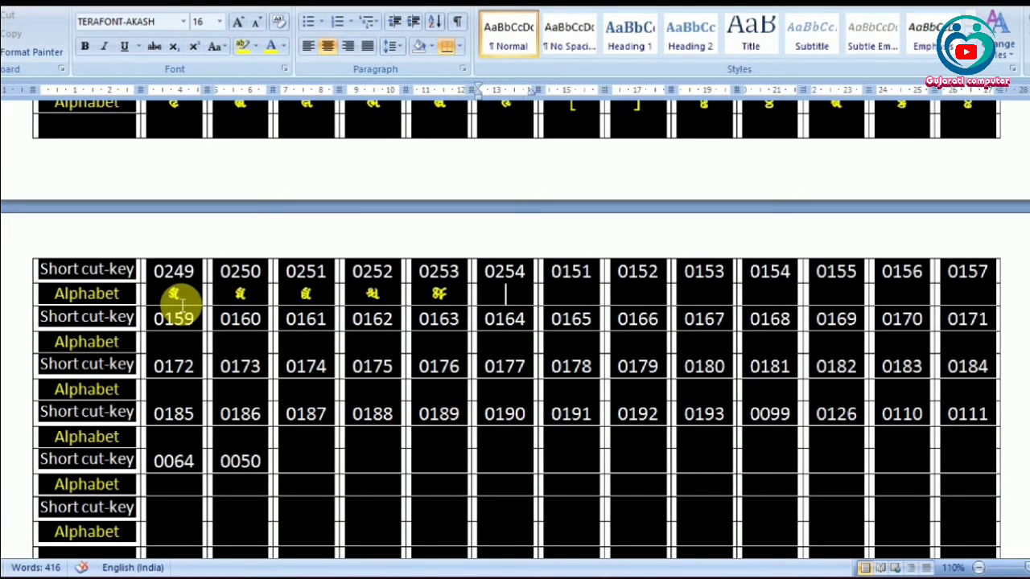
type("þ")
key("Tab")
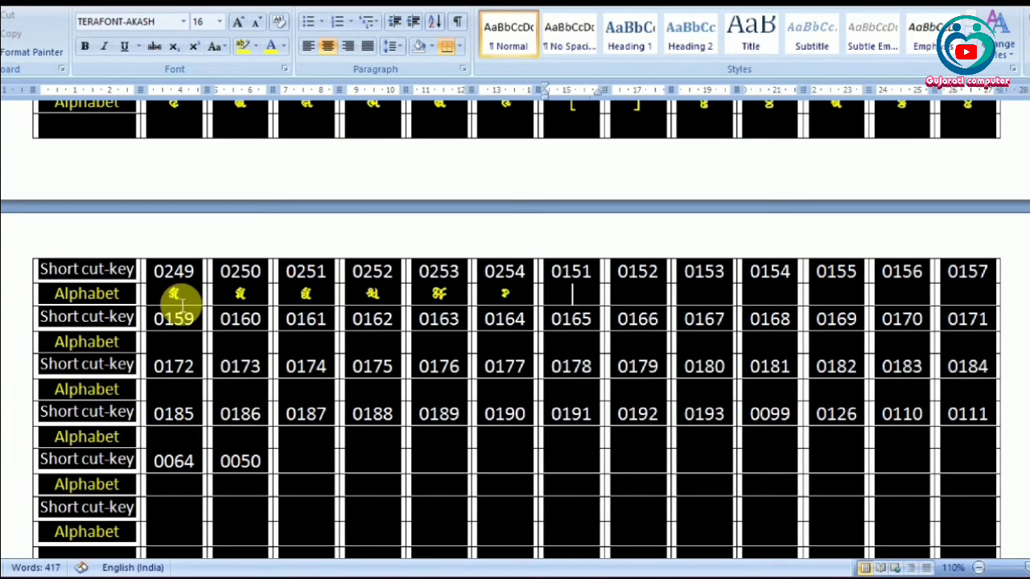
Step: Enter the Alt-code characters ‘ beneath 0151 and ’ beneath 0152, and the Alt 0153 character beneath code 0153
type("—")
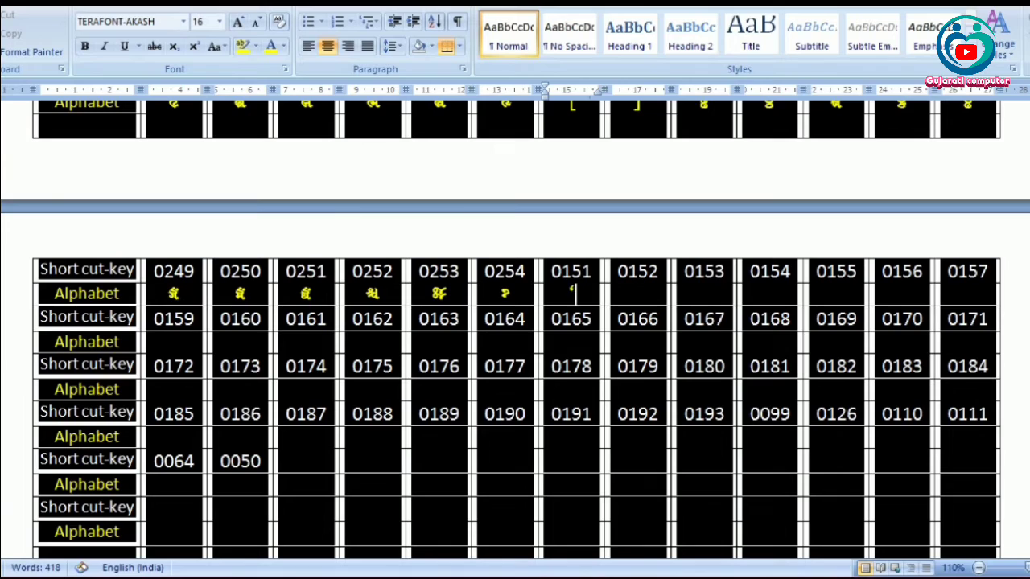
key("Tab")
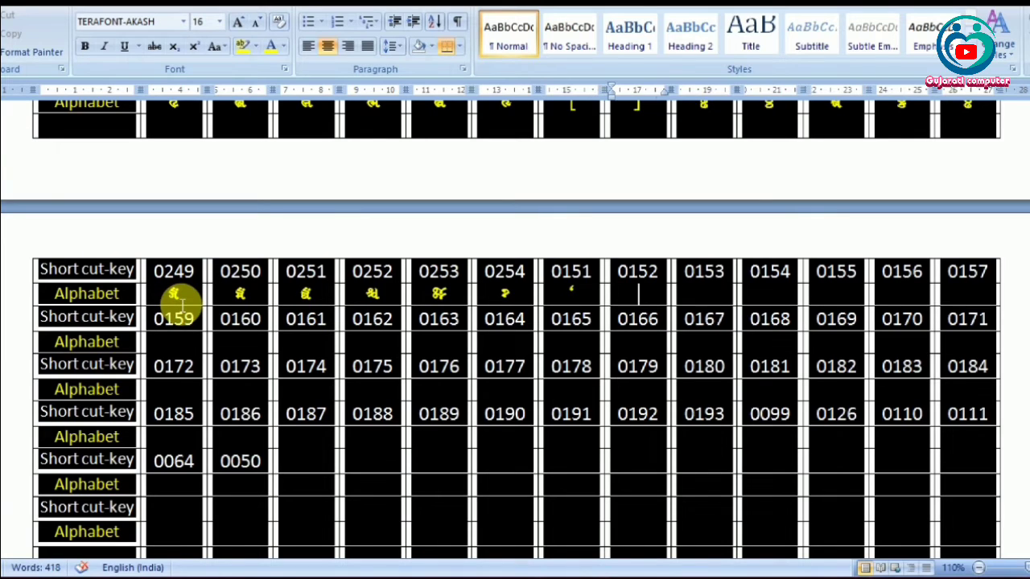
type("˜")
key("Tab")
type("™")
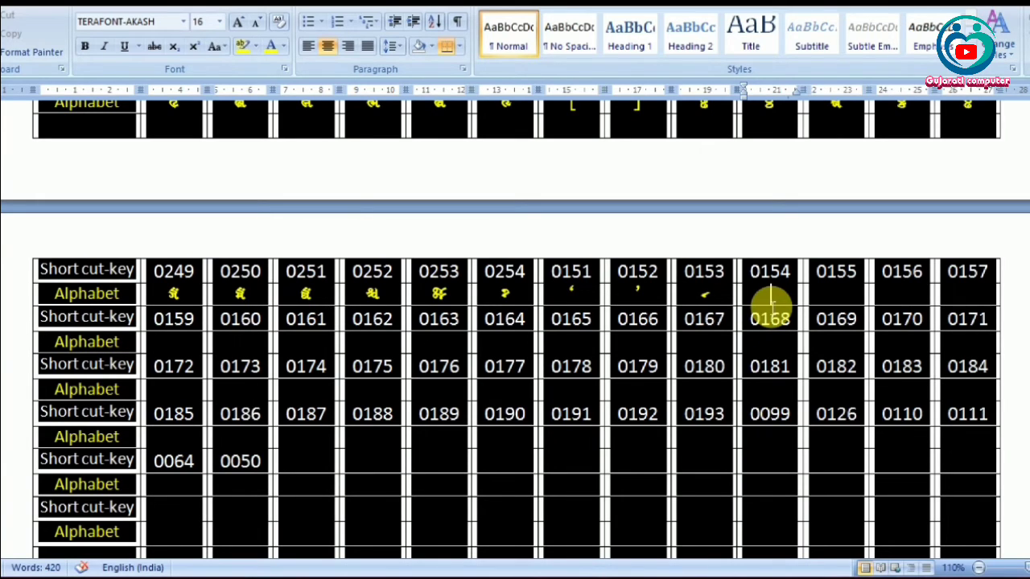
Step: Enter the characters of Alt codes 0154, 0155 (ૐ), 0156 and 0157 in the Alphabet cells beneath them
left_click(770, 297)
key("alt+0154")
key("alt+0155")
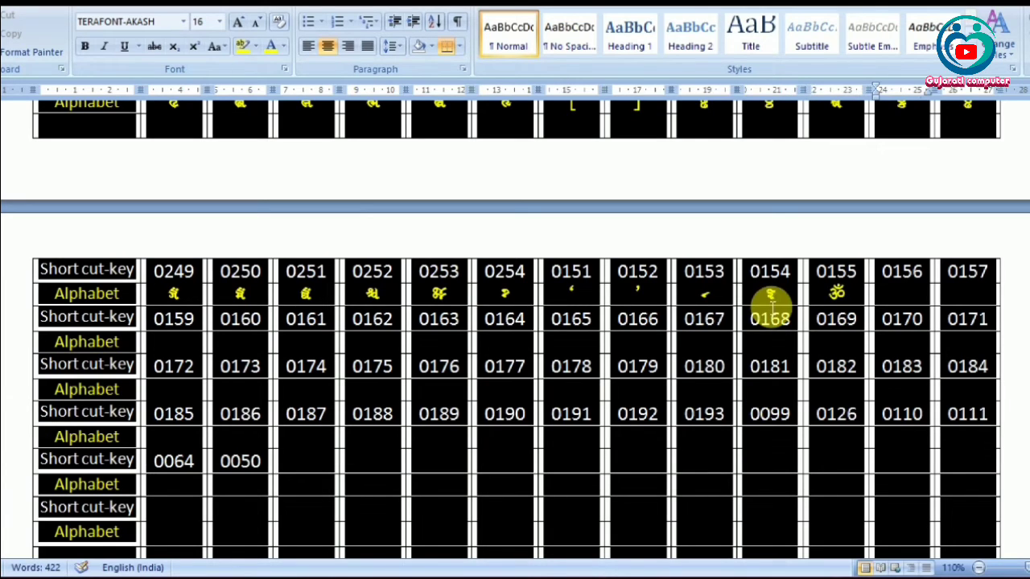
key("Right")
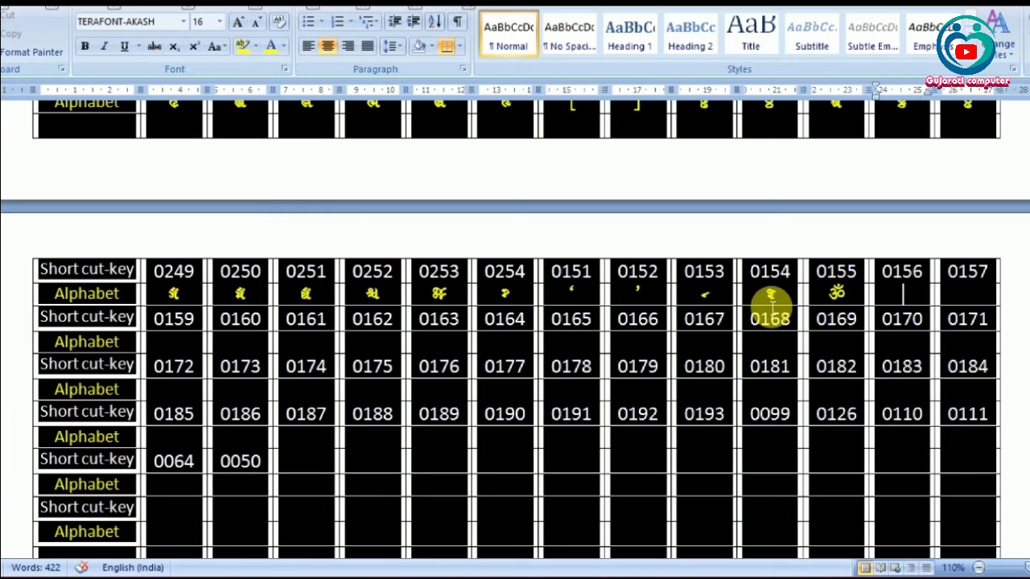
key("alt+0156")
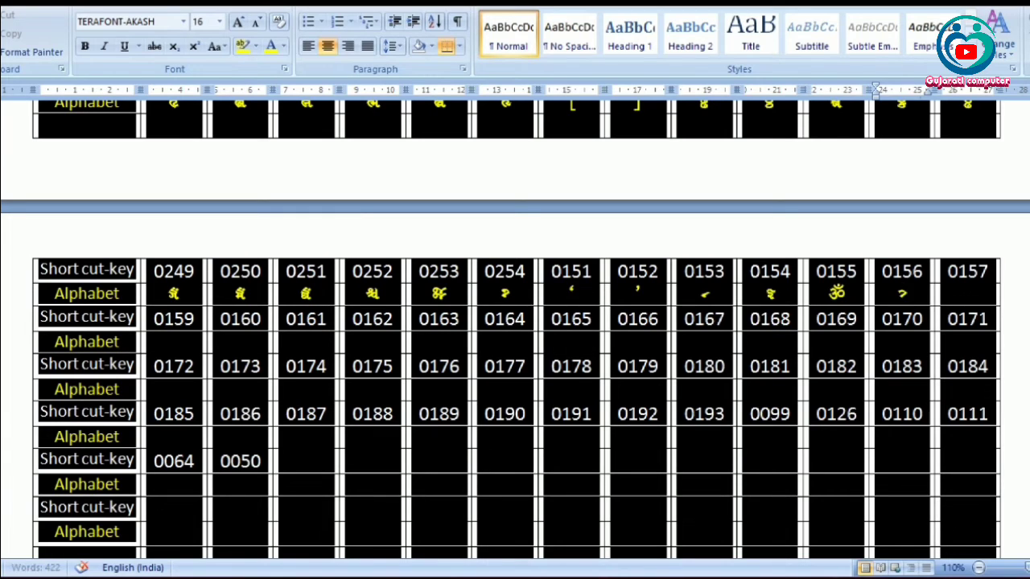
key("Right")
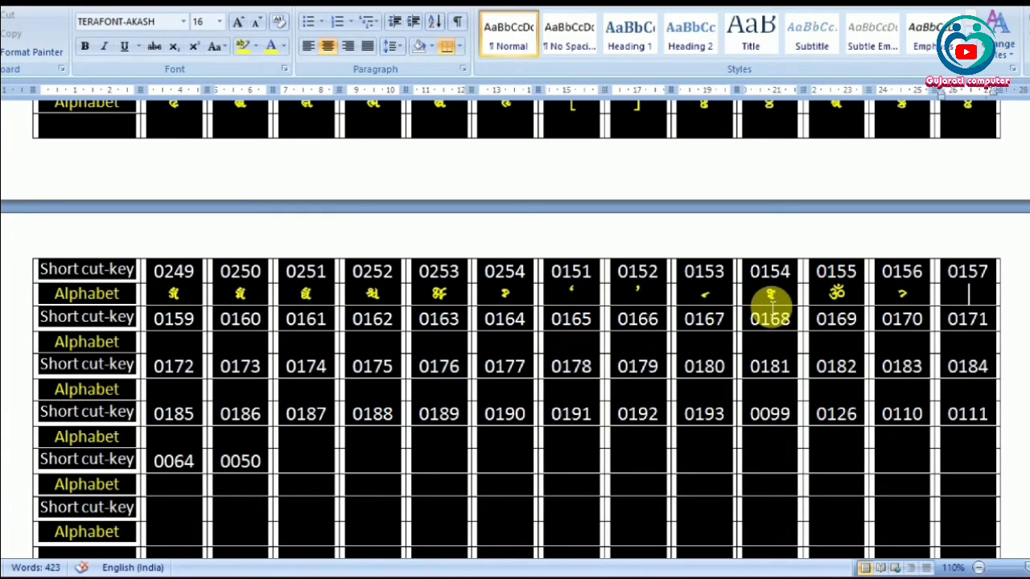
key("alt+0157")
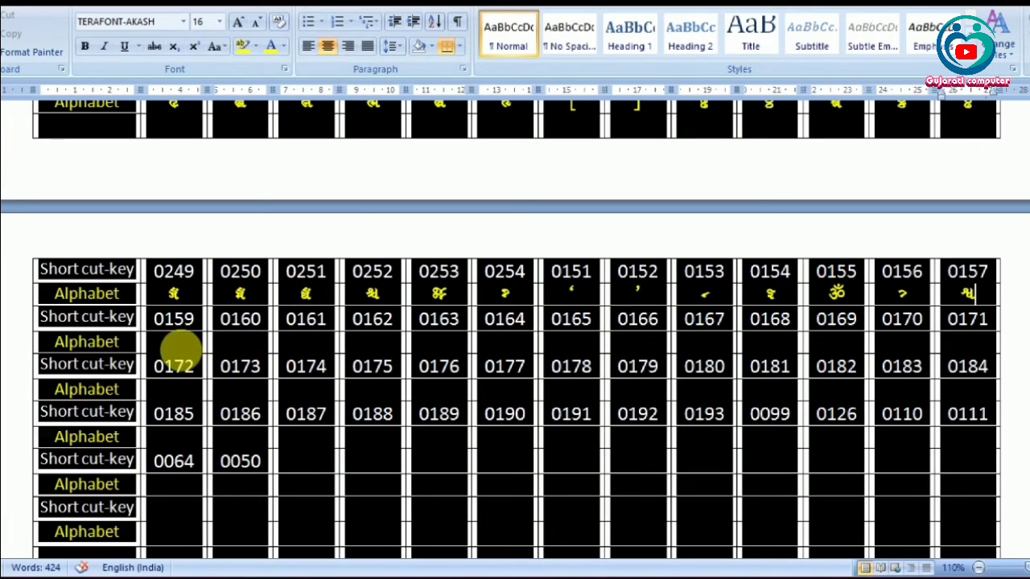
Step: Enter the Gujarati characters of Alt codes 0159, 0160 and 0161 in the Alphabet cells beneath them
left_click(187, 354)
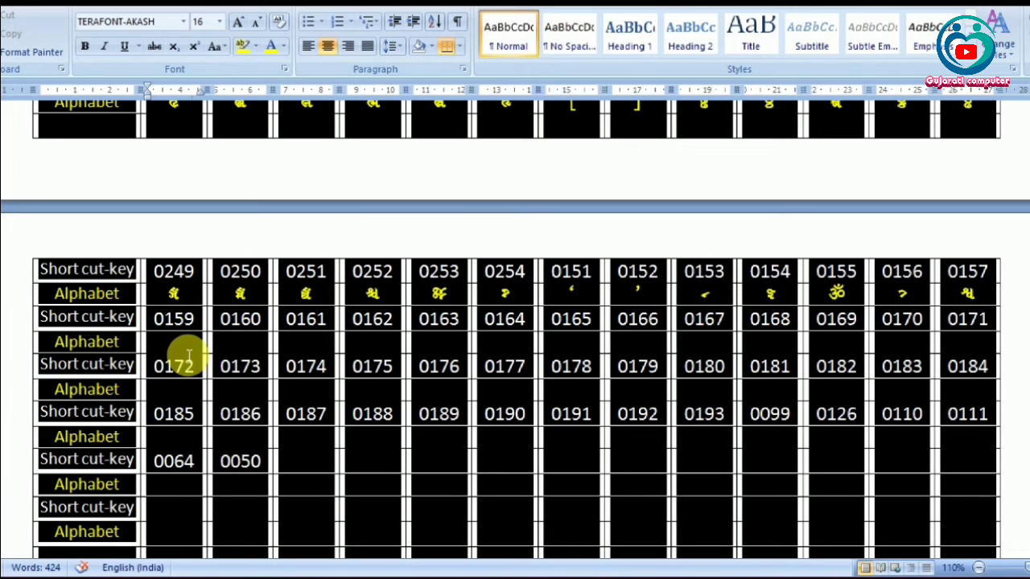
key("alt+0159")
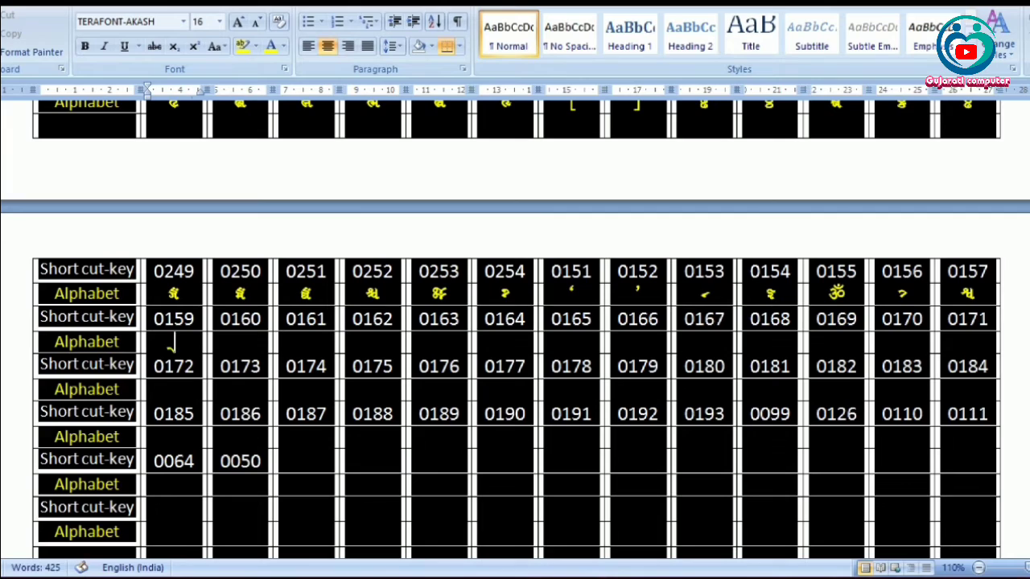
key("Tab")
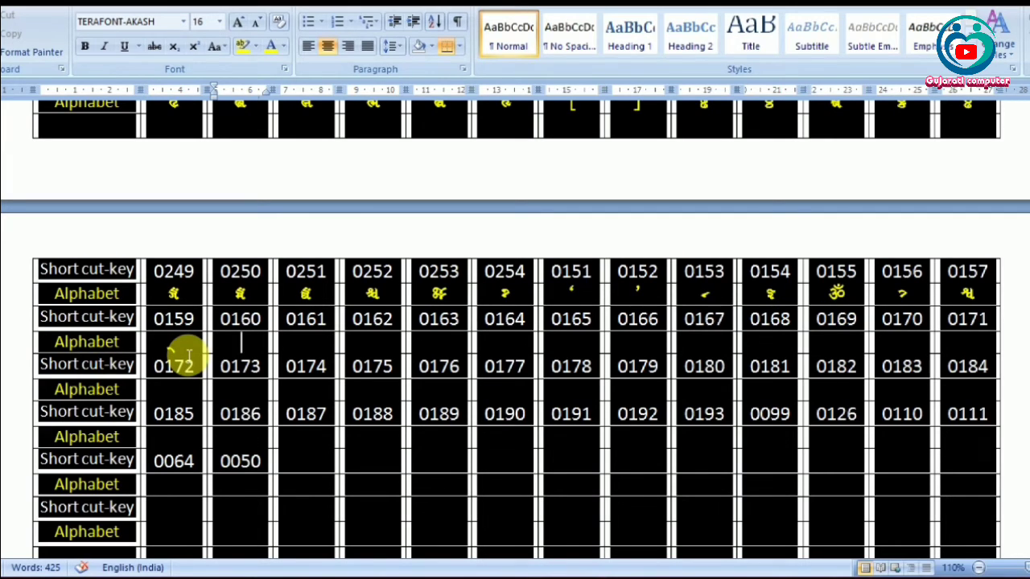
key("alt+0160")
key("Tab")
key("alt+0161")
key("Tab")
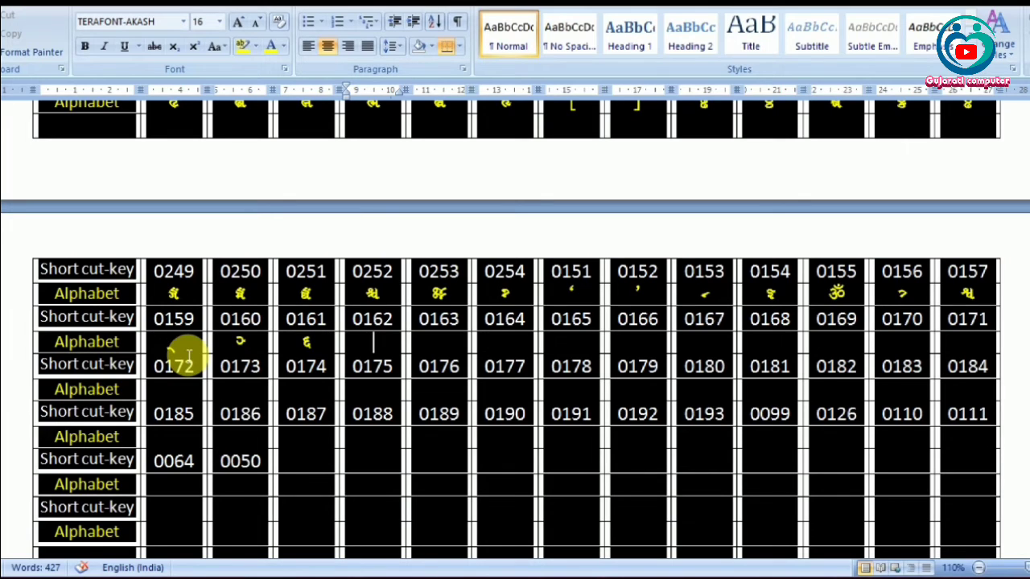
Step: Enter the Gujarati characters of Alt codes 0162 and 0163 in the Alphabet cells beneath them
key("alt+0162")
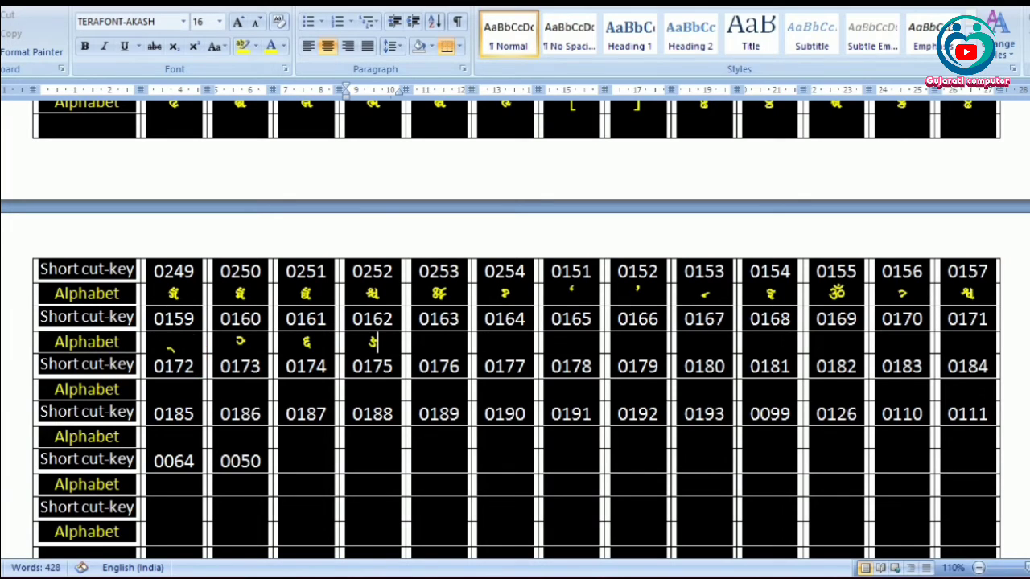
key("BackSpace")
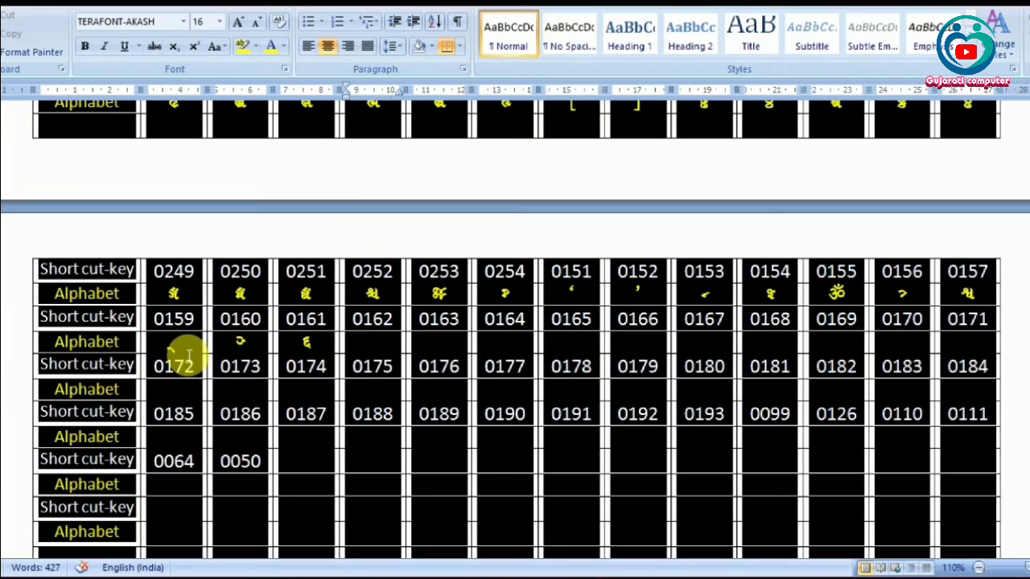
key("alt+0162")
key("Tab")
key("alt+0163")
key("Tab")
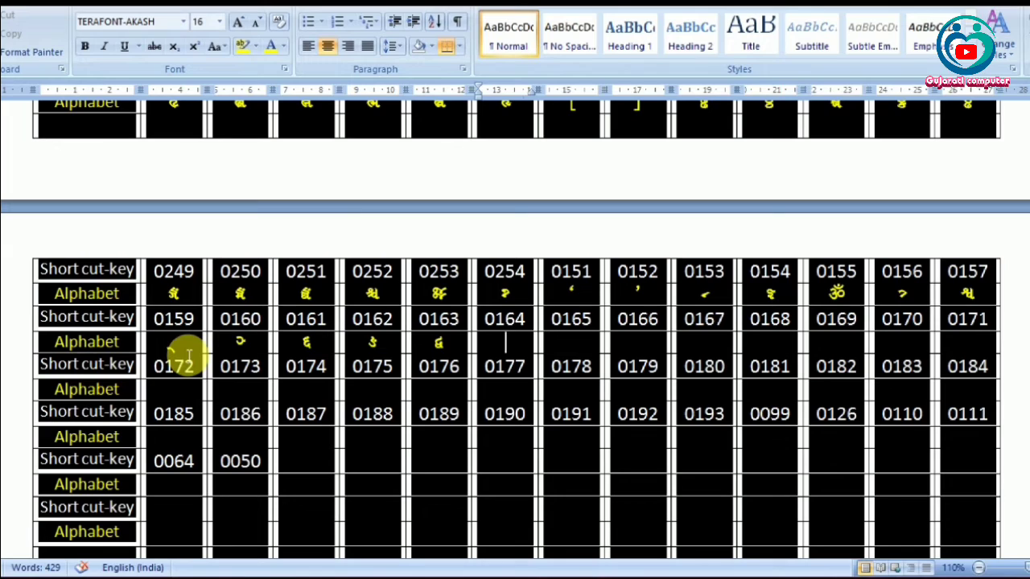
Step: Enter the characters of Alt codes 0164, 0165 and 0166 (!) in the Alphabet cells beneath them
key("alt+0164")
key("Tab")
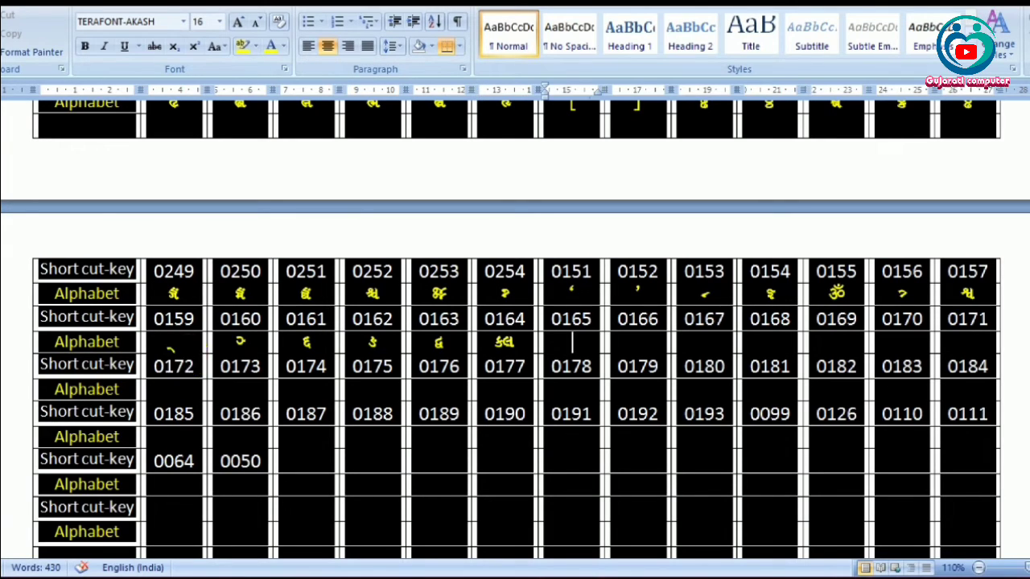
key("alt+0165")
key("Tab")
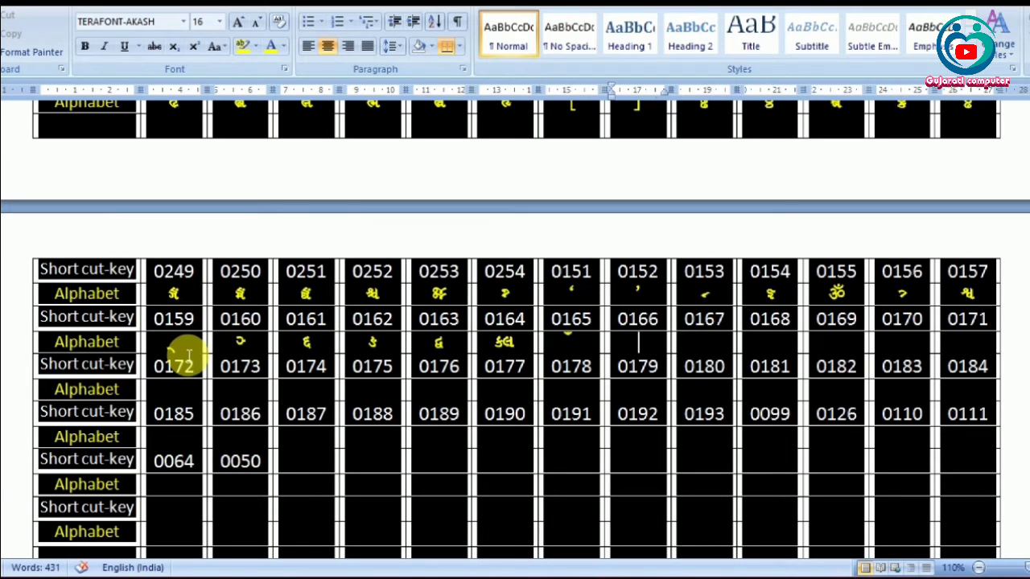
key("alt+0166")
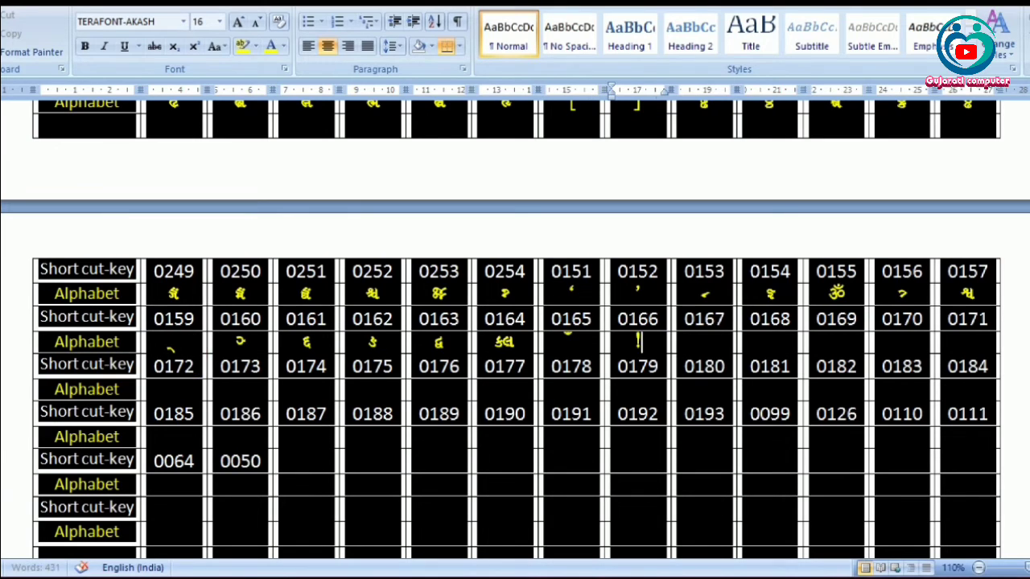
key("Tab")
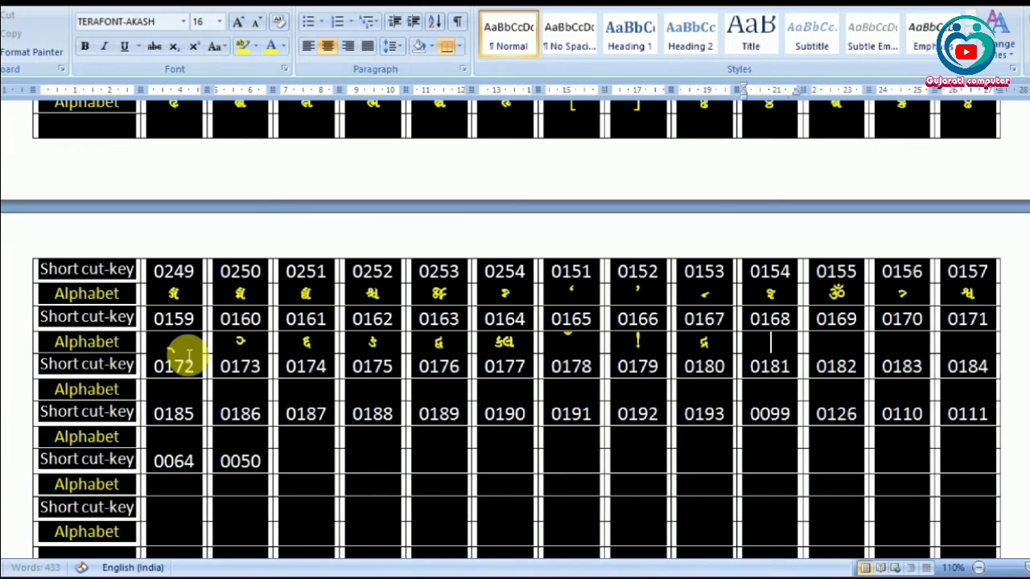
Step: Enter the Gujarati characters of Alt codes 0167, 0168, 0169, 0170 and 0171 in the Alphabet cells beneath them
key("alt+0167")
key("alt+0168")
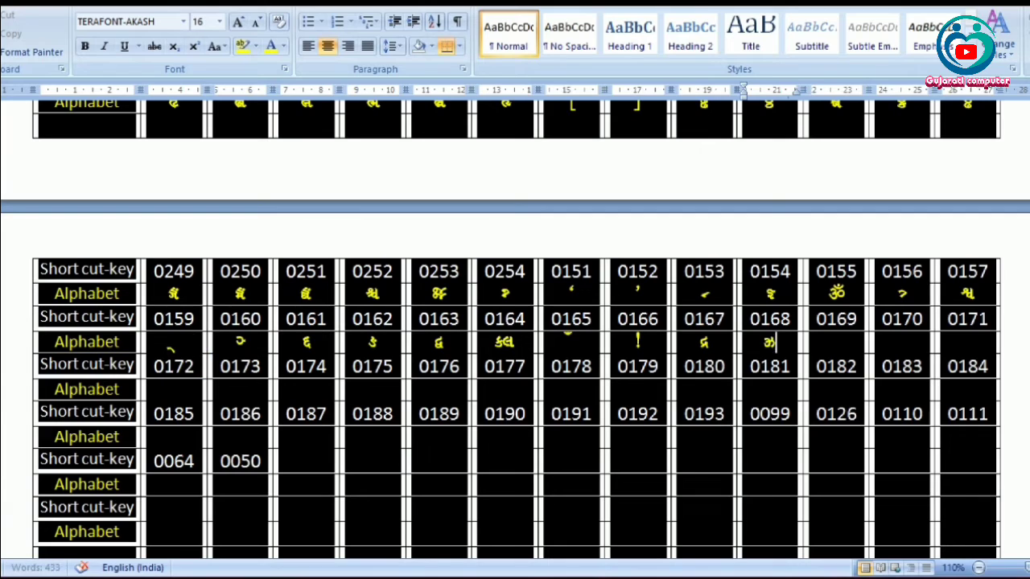
key("Tab")
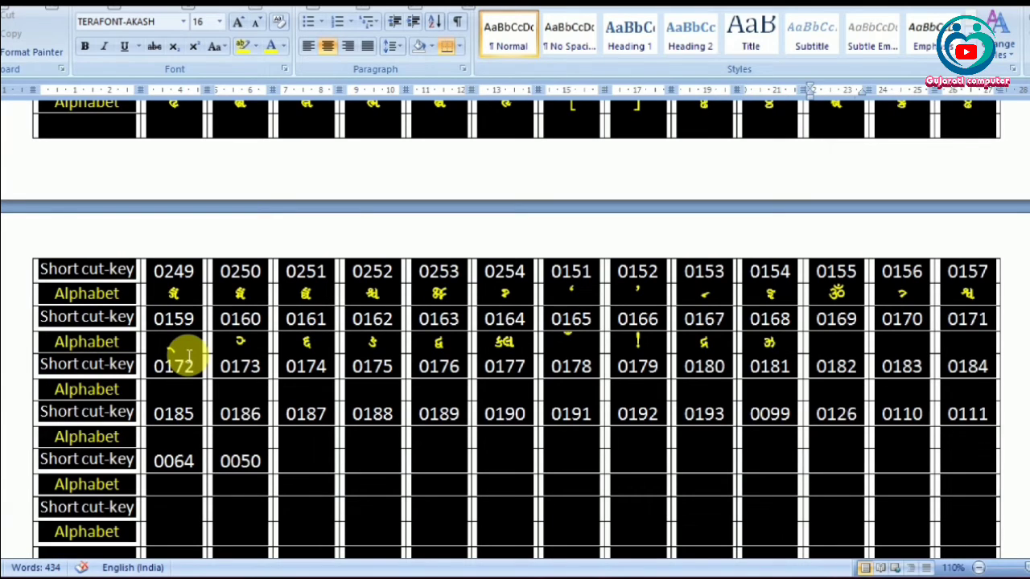
key("alt+0169")
key("Tab")
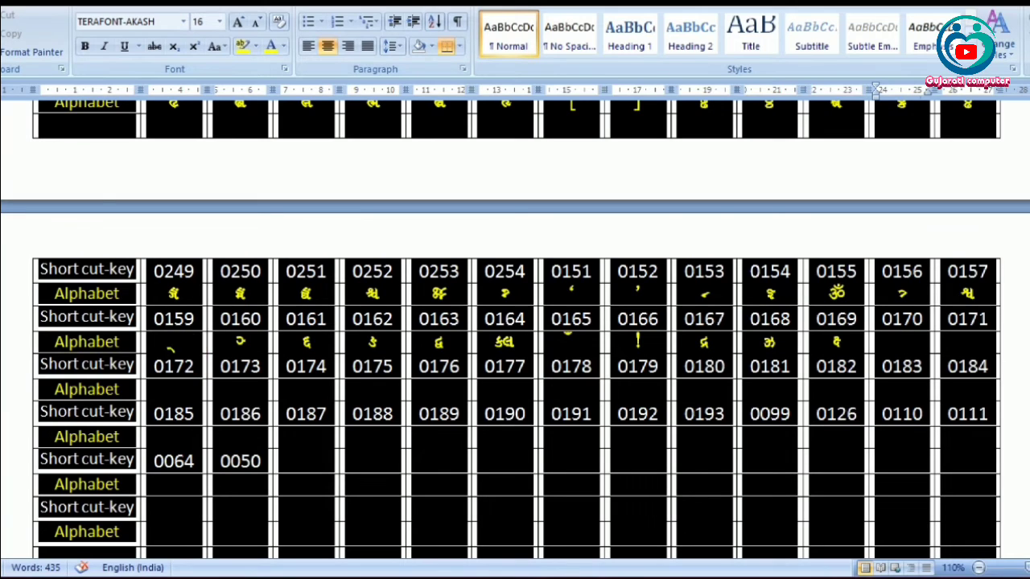
key("alt+0170")
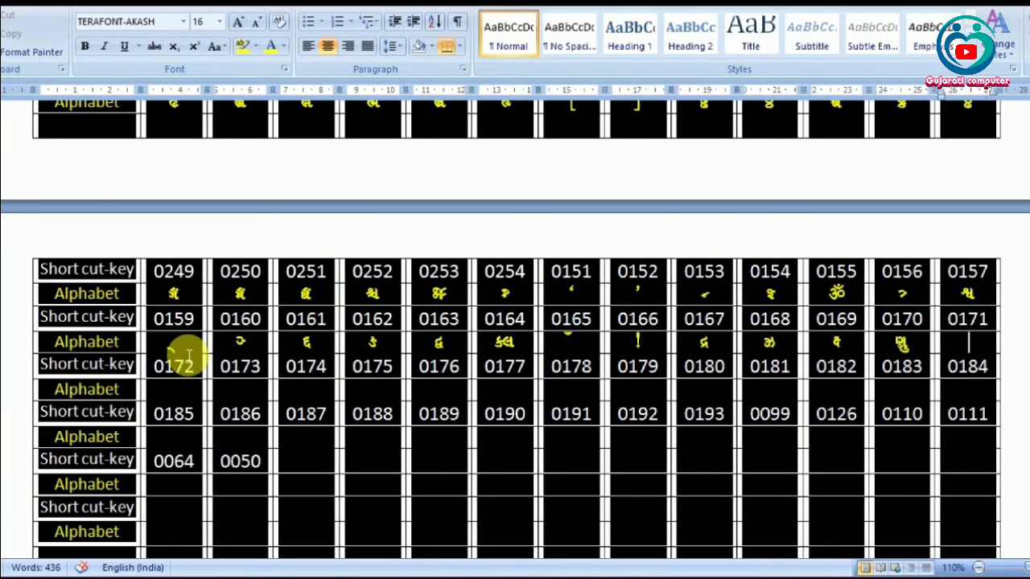
key("alt+0171")
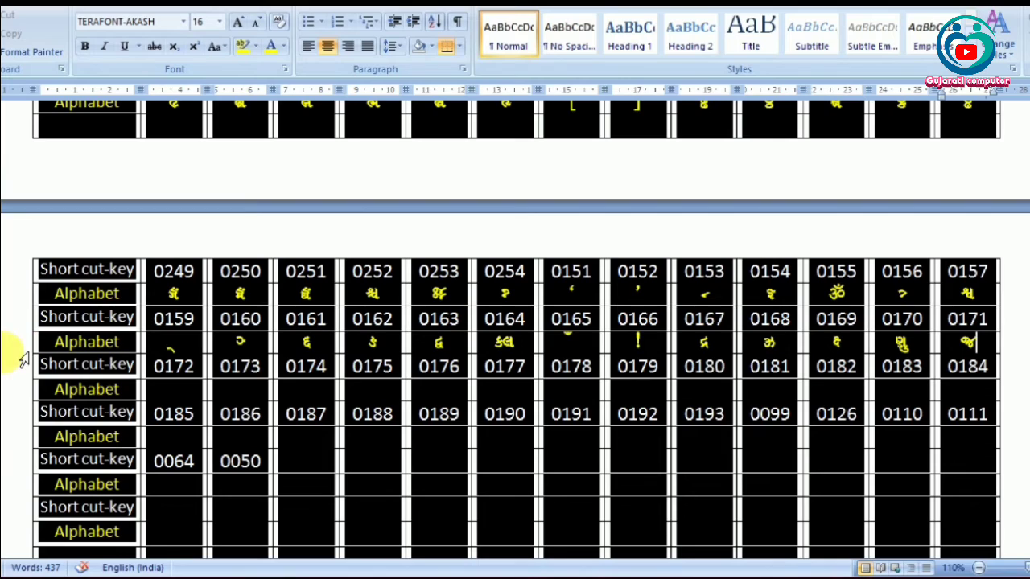
Step: Enter the Alt-code characters જ beneath 0172, રુ beneath 0173 and ઈ beneath 0174
left_click(181, 397)
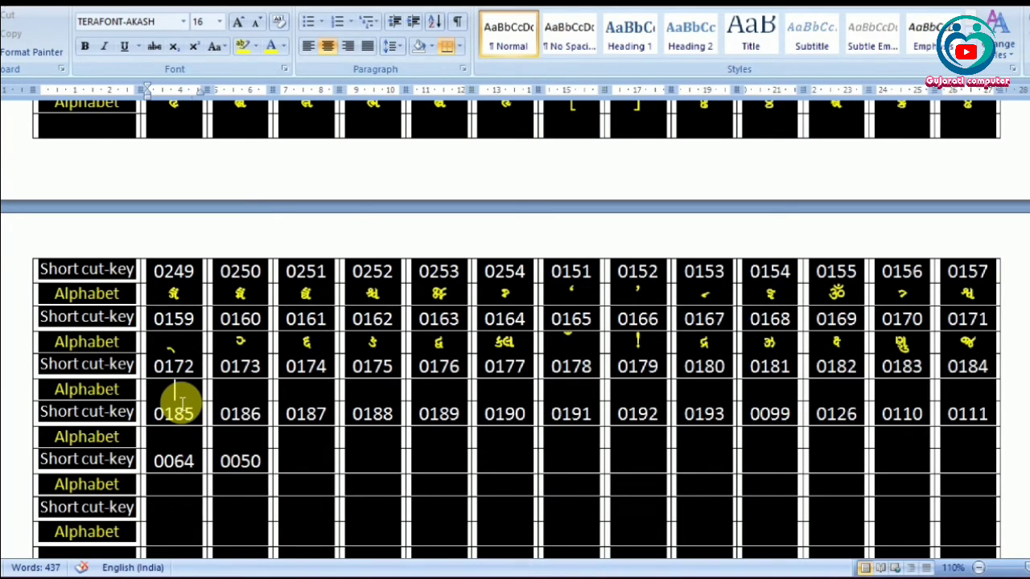
type("જ")
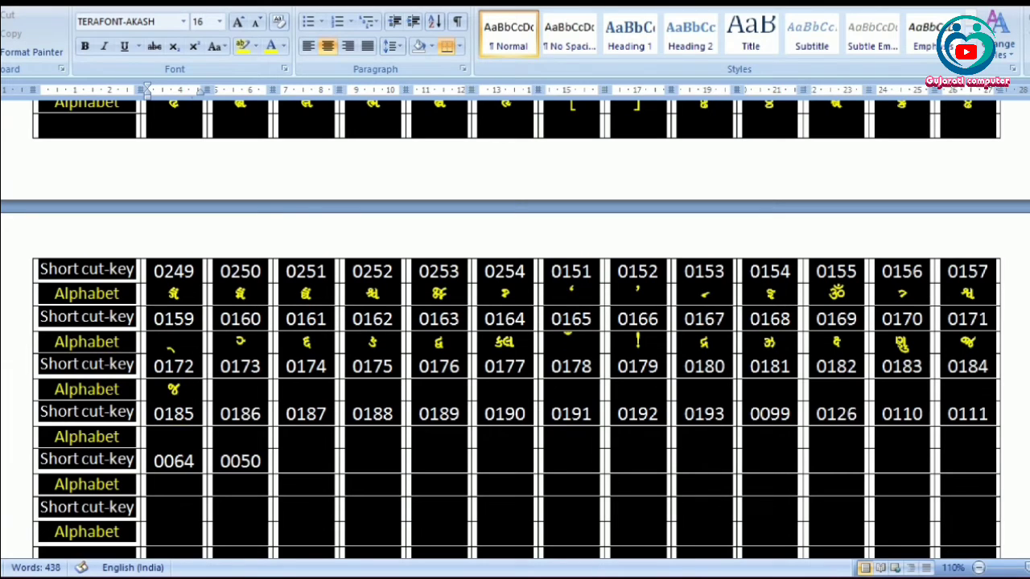
key("Tab")
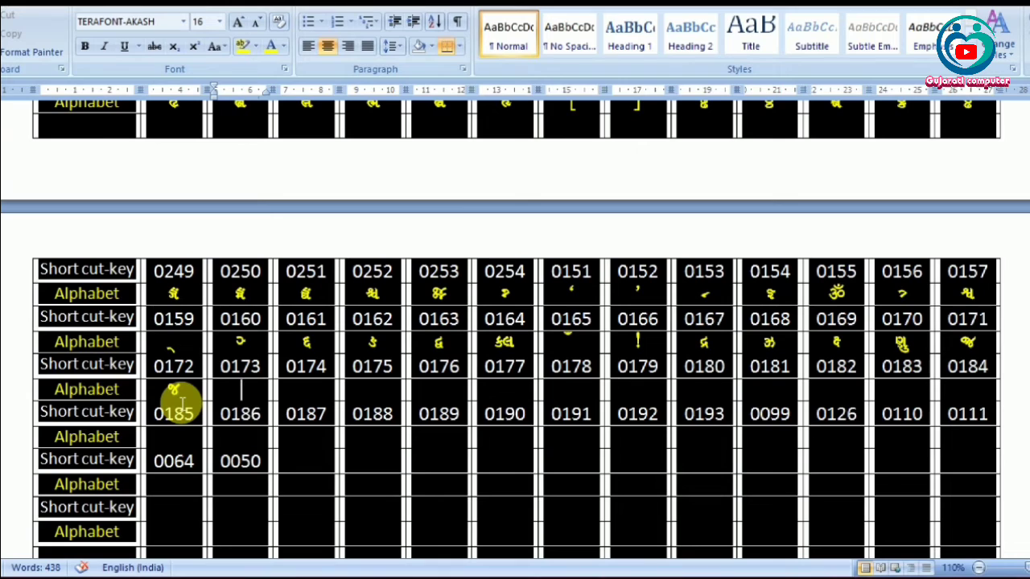
type("રુ")
key("Tab")
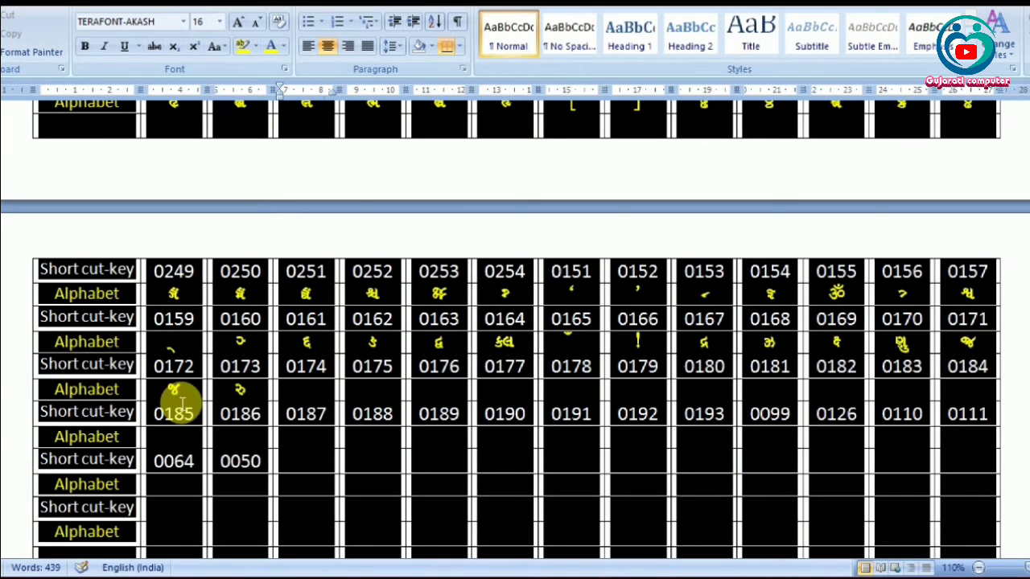
type("ઈ")
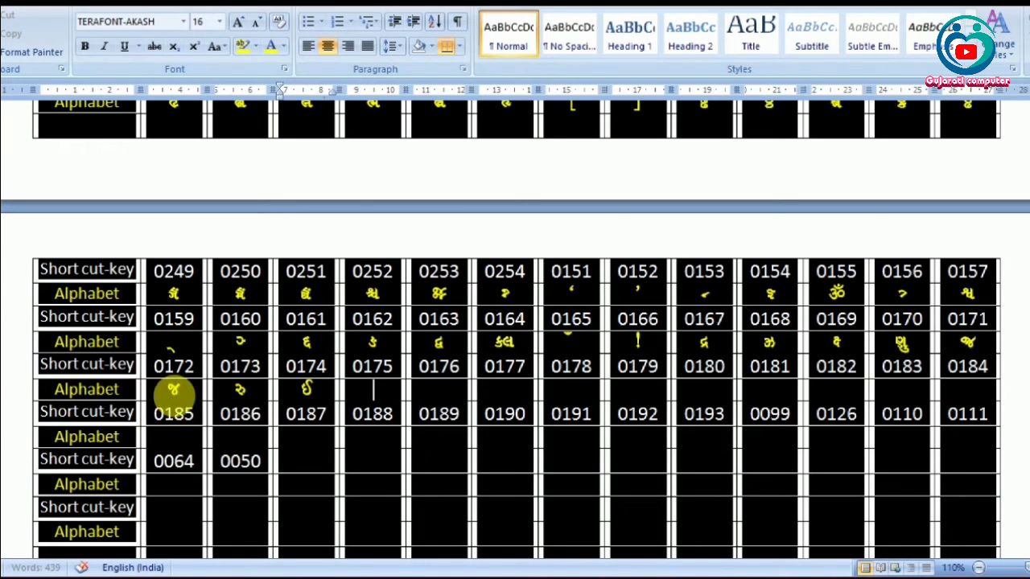
key("Tab")
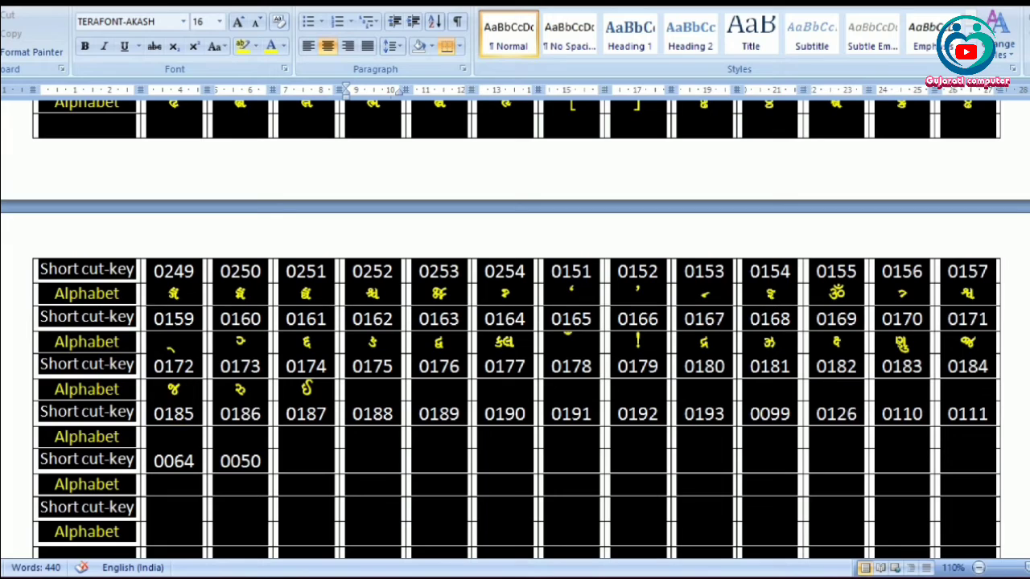
Step: Enter the characters of Alt codes 0175, 0176, 0177 and 0178 in the Alphabet cells beneath them
type("ુ")
key("Tab")
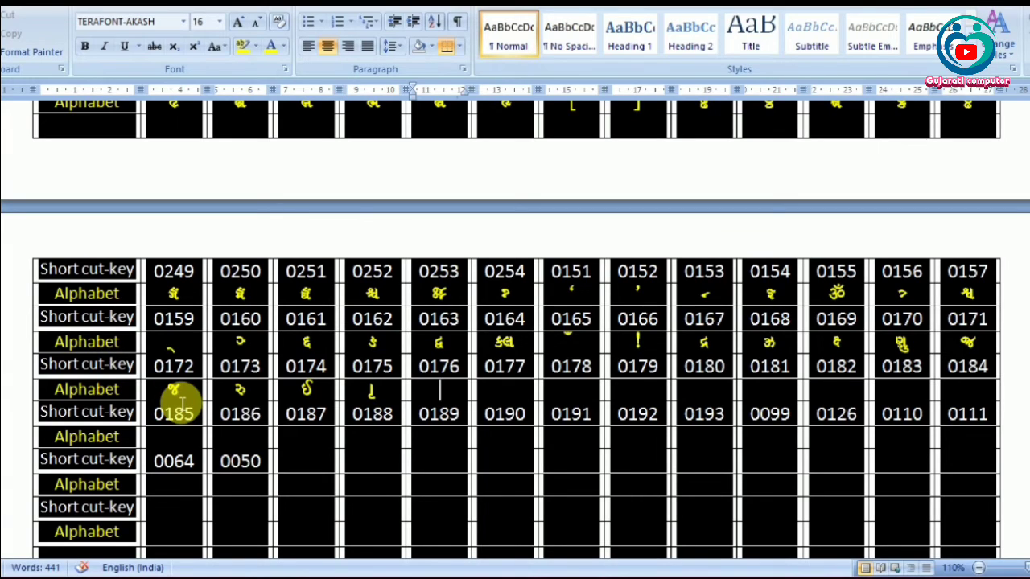
type("ૂ")
key("Tab")
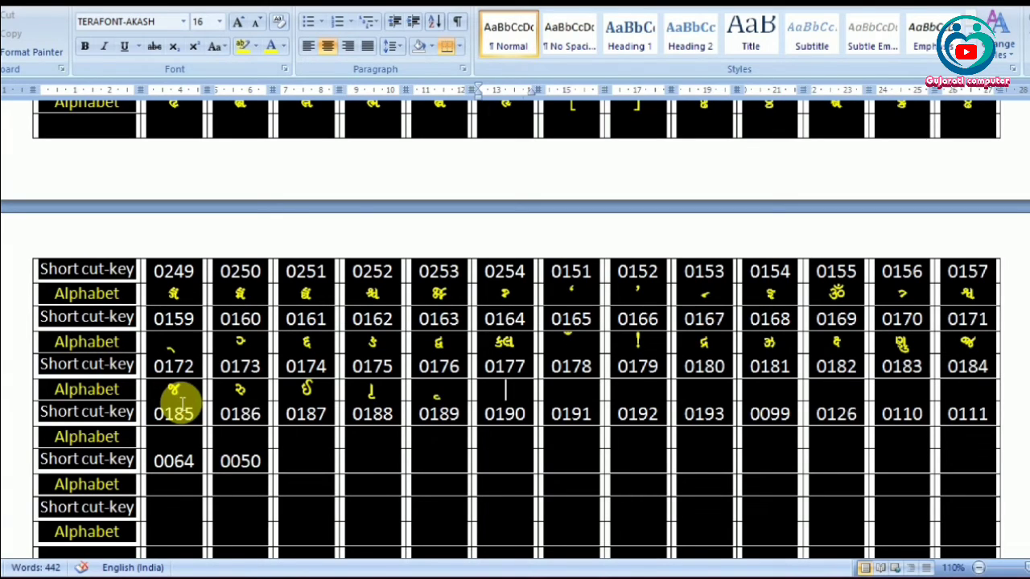
type("સ્ય")
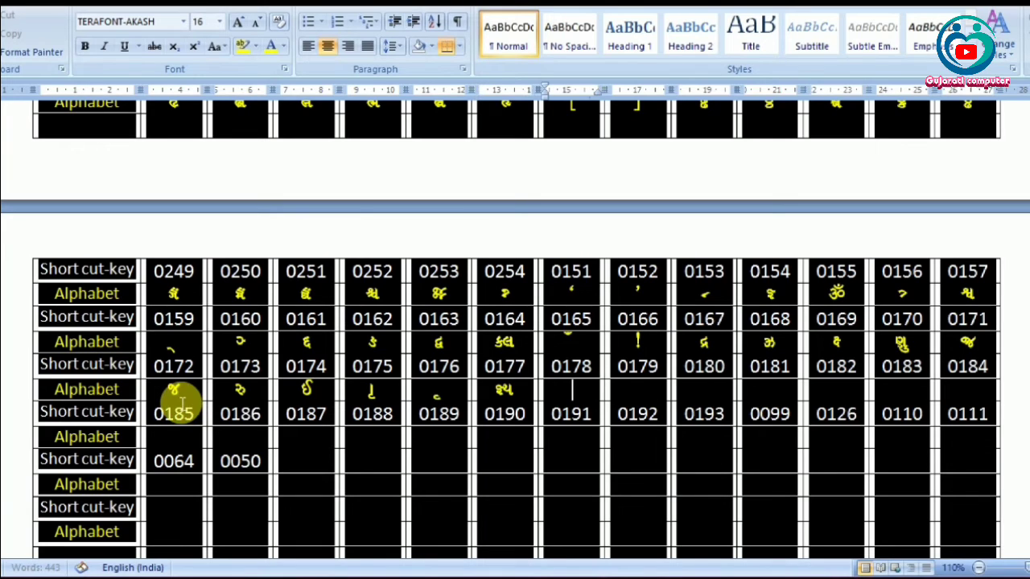
key("Tab")
type("¿")
key("Tab")
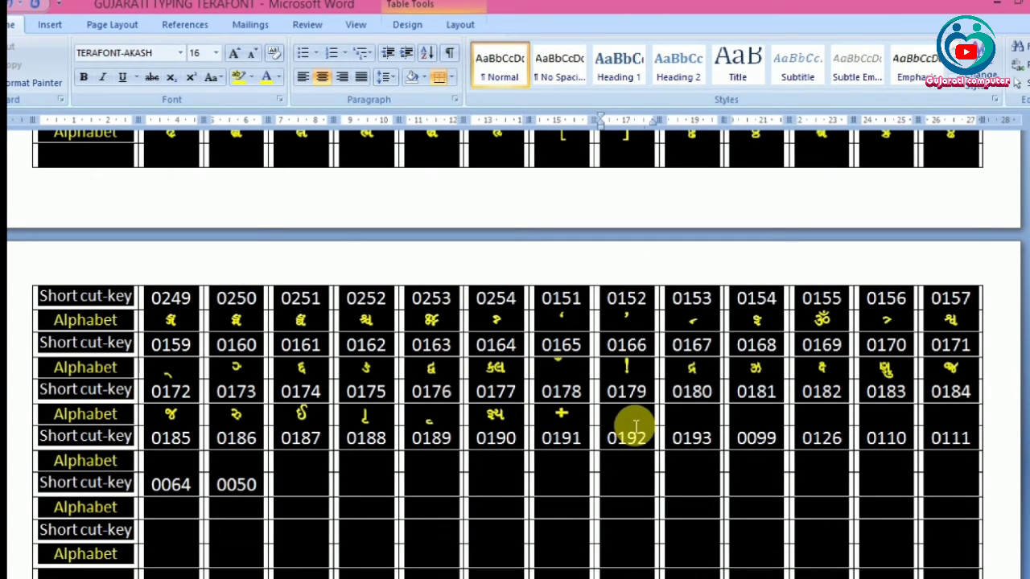
Step: Enter the characters of Alt codes 0179 (.), 0180 (+) and 0181 (ઊ) in the Alphabet cells beneath them
type("À")
key("Tab")
type("Á")
key("Tab")
type("c")
key("Tab")
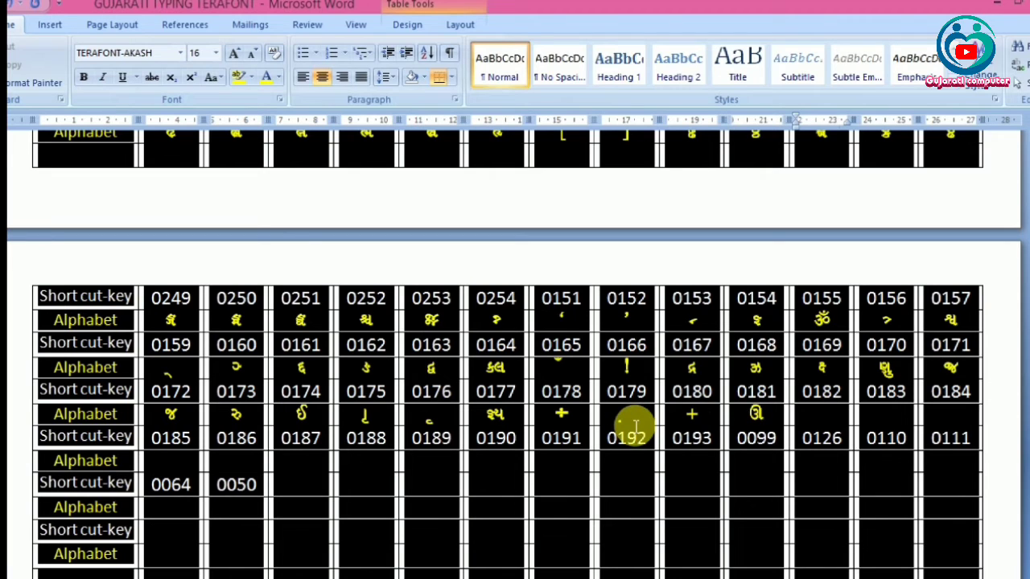
Step: Enter the characters of Alt codes 0182, 0183 (*) and 0184 (;) in the Alphabet cells beneath them
type("~")
key("Tab")
type("n")
key("Tab")
type("o")
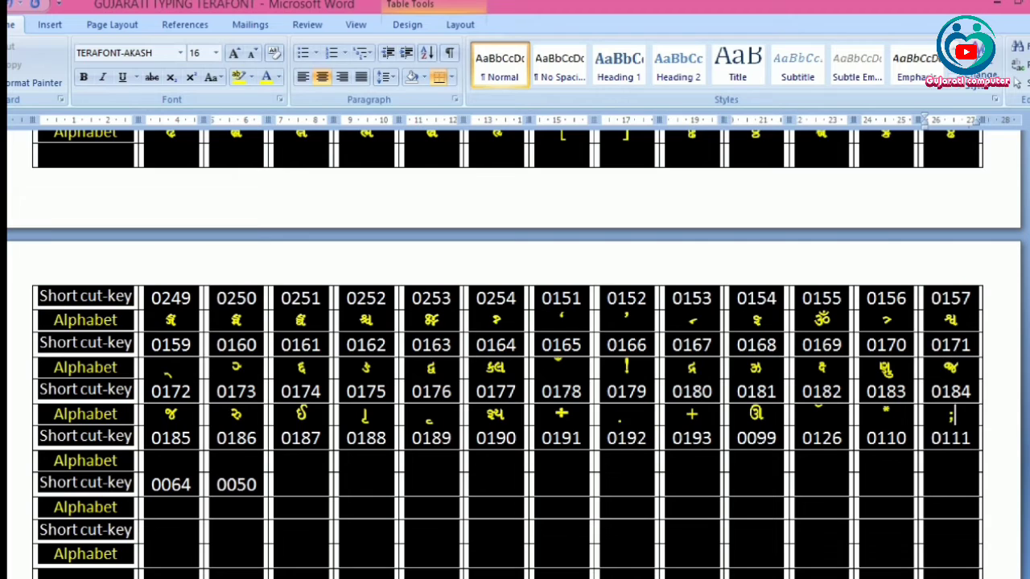
Step: Enter the Gujarati characters of Alt codes 0185 (દ), 0186 and 0187 in the Alphabet cells beneath them
left_click(180, 468)
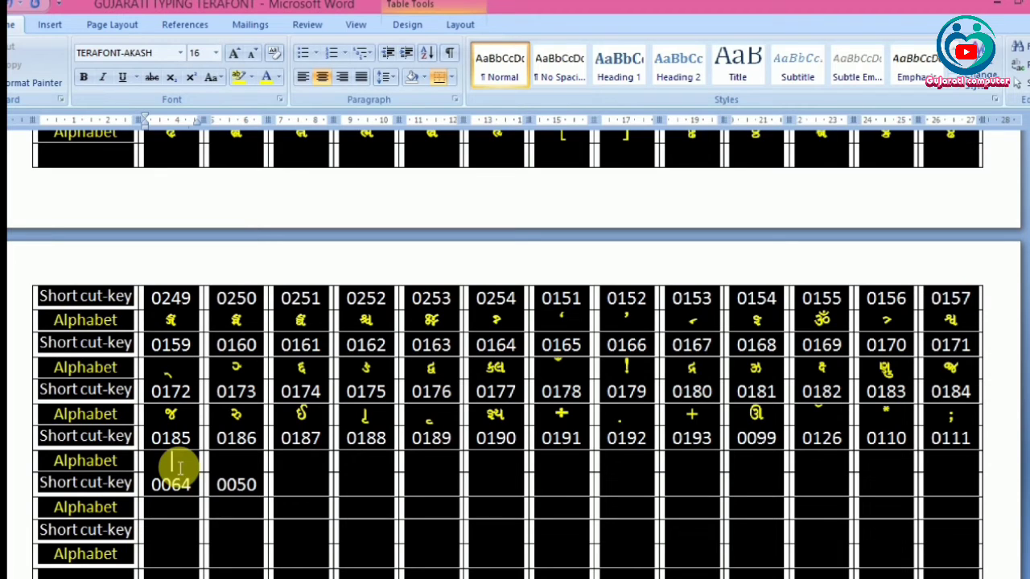
type("@")
key("Tab")
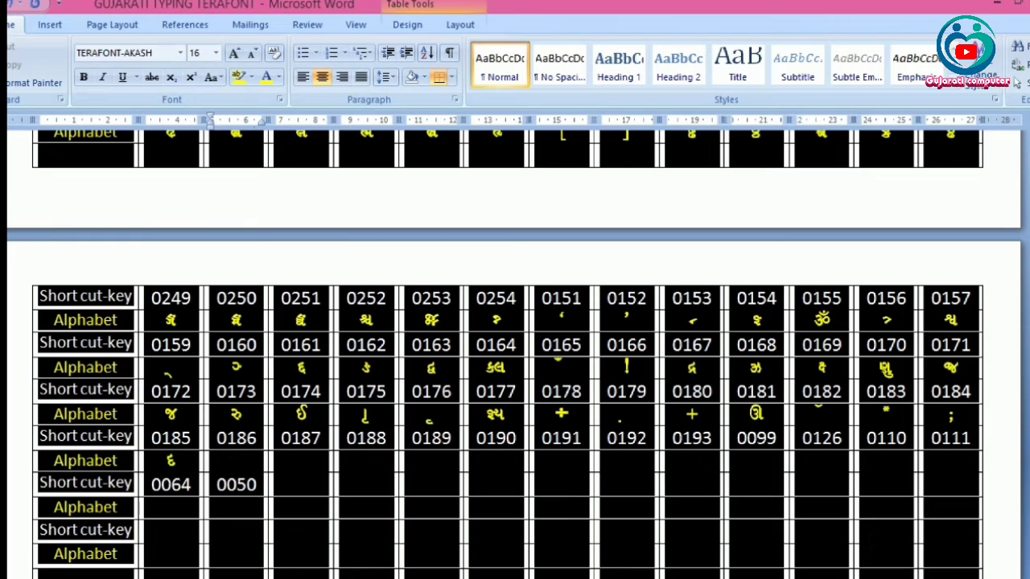
type("2")
key("Tab")
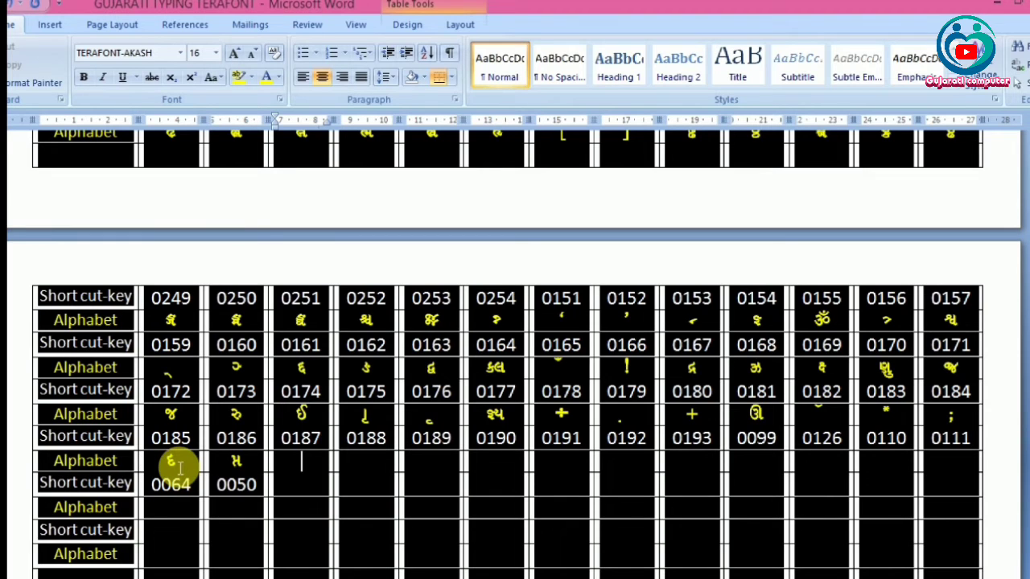
key("alt")
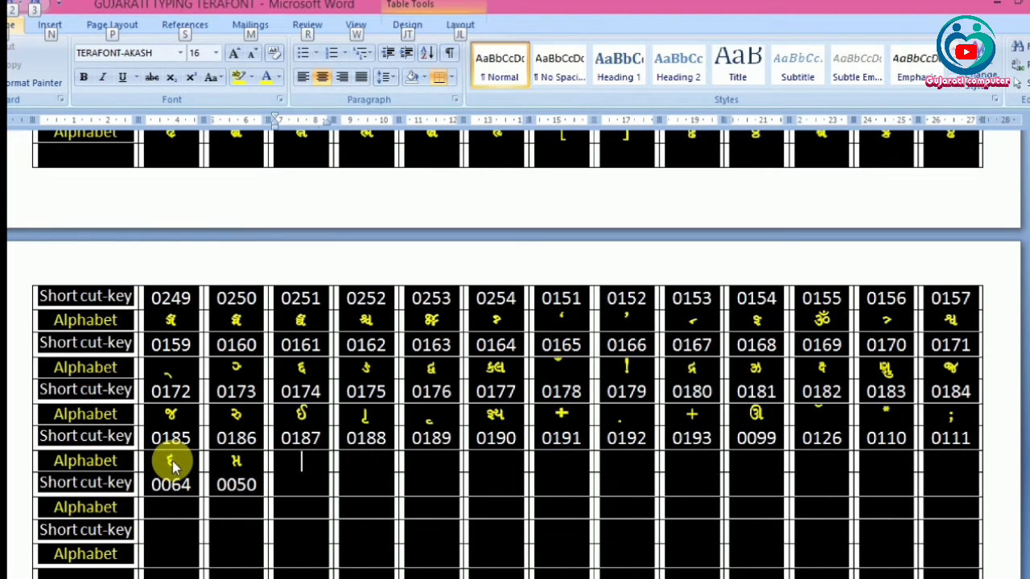
type("»")
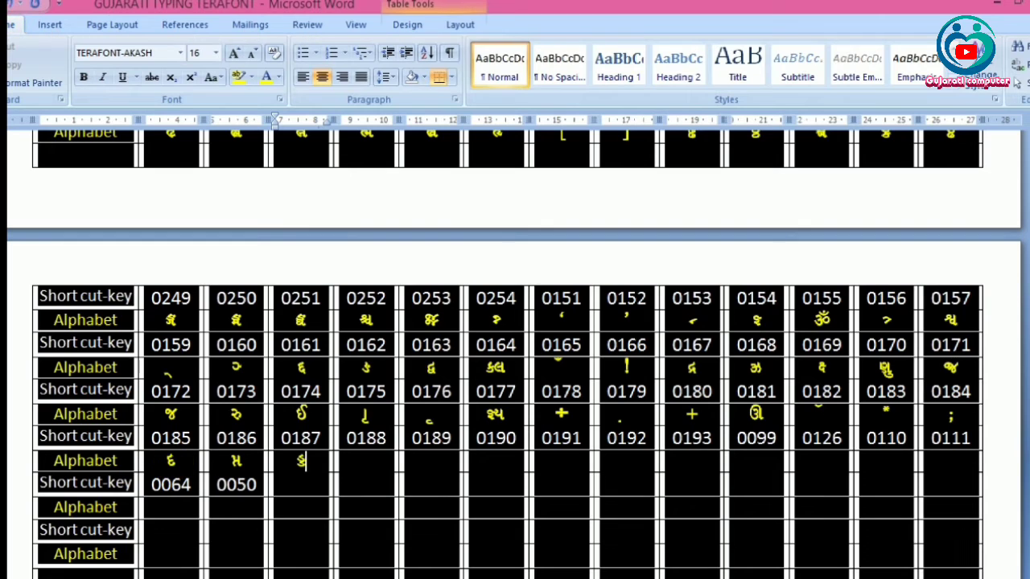
key("Tab")
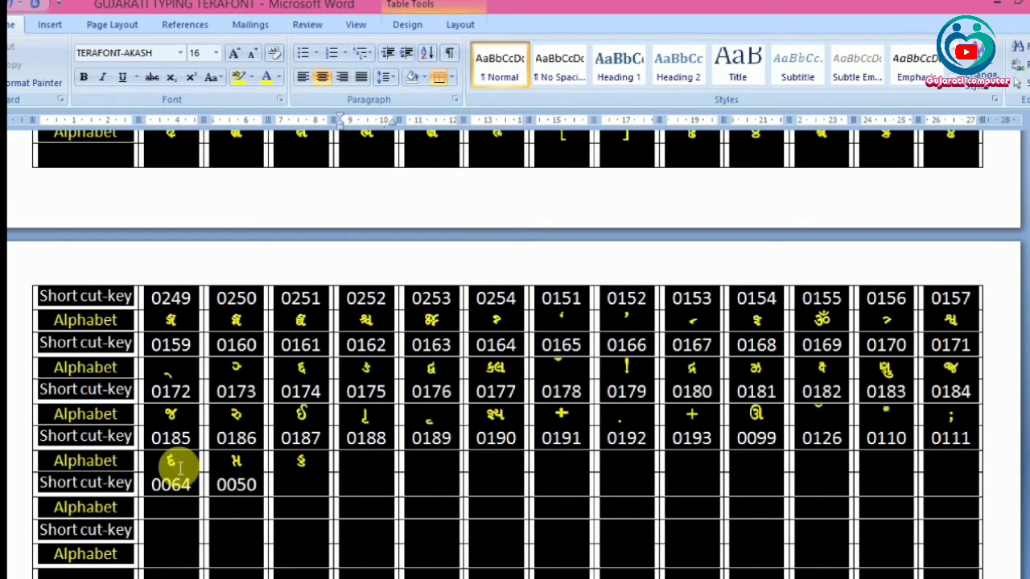
Step: Enter the Gujarati characters of Alt codes 0188, 0189 and 0190 in the Alphabet cells beneath them
type("¼")
key("Tab")
type("½")
key("Tab")
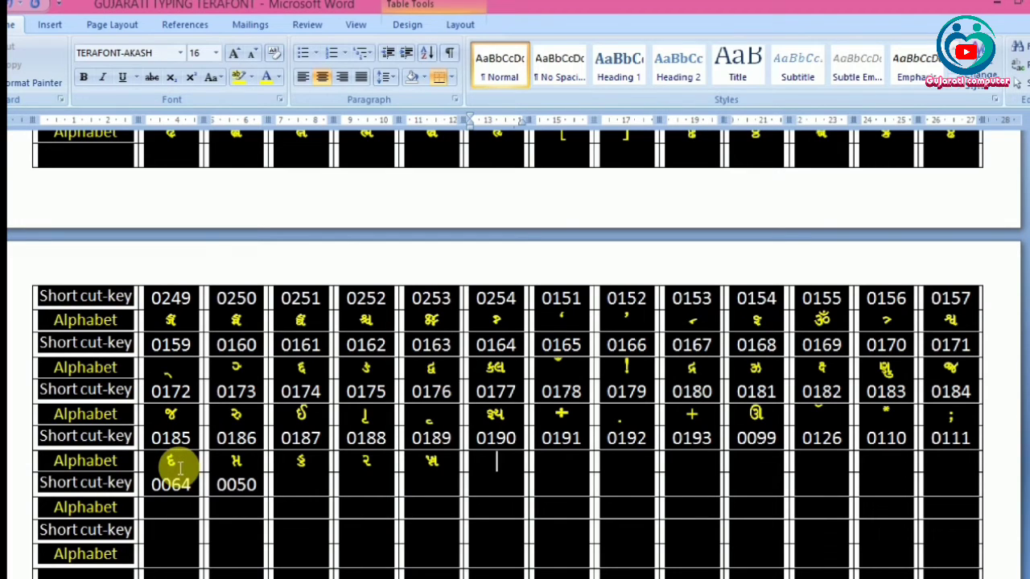
type("¾")
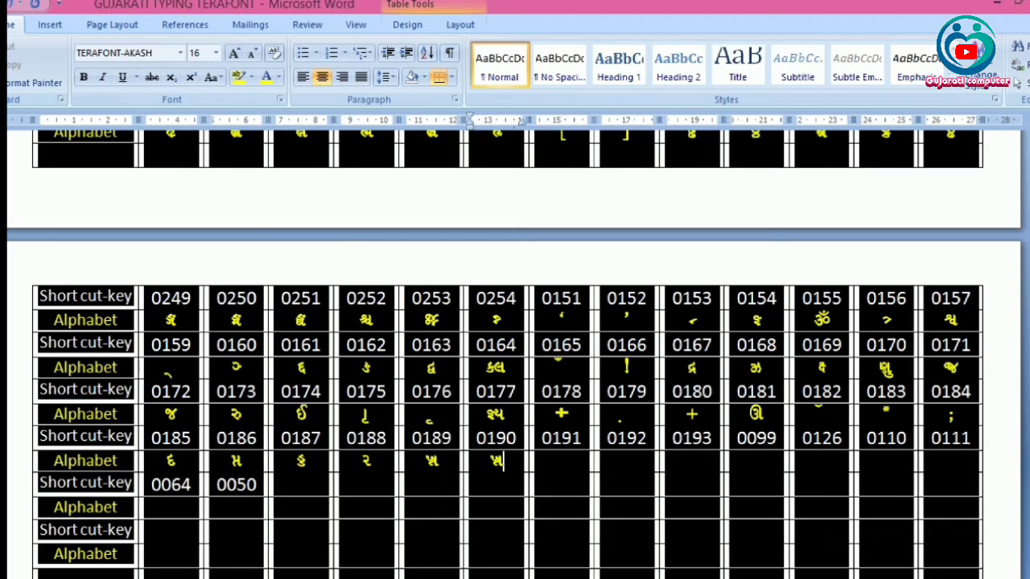
key("BackSpace")
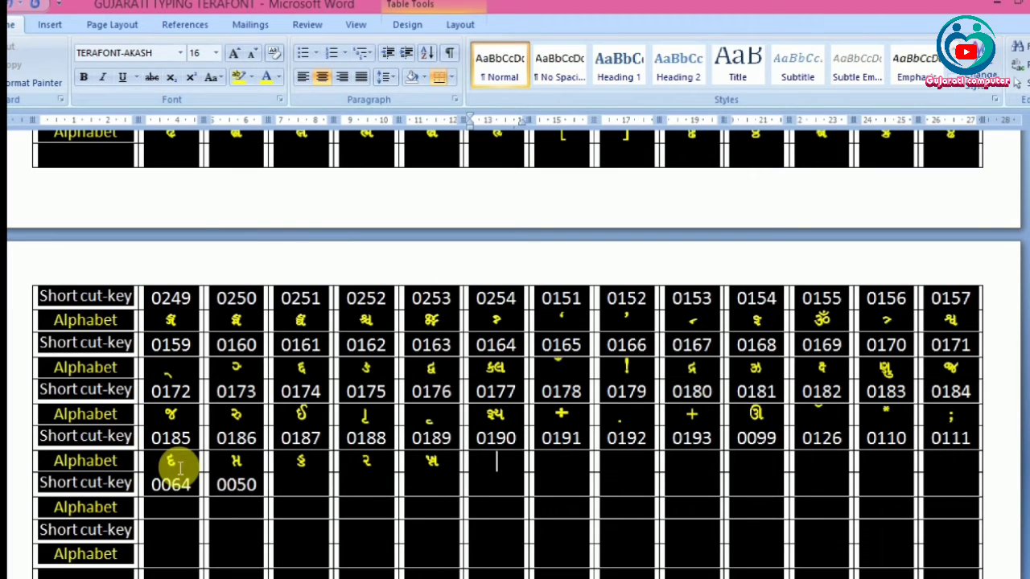
type("¾")
key("Tab")
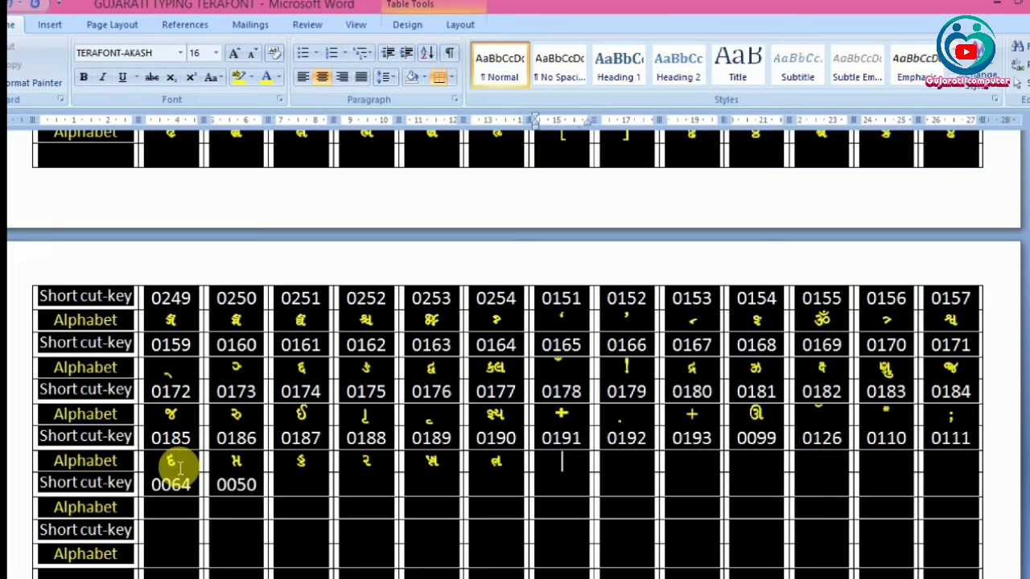
Step: Enter the Gujarati characters of Alt codes 0191 and 0192 in the Alphabet cells beneath them
type("¿")
key("Tab")
type("À")
key("Tab")
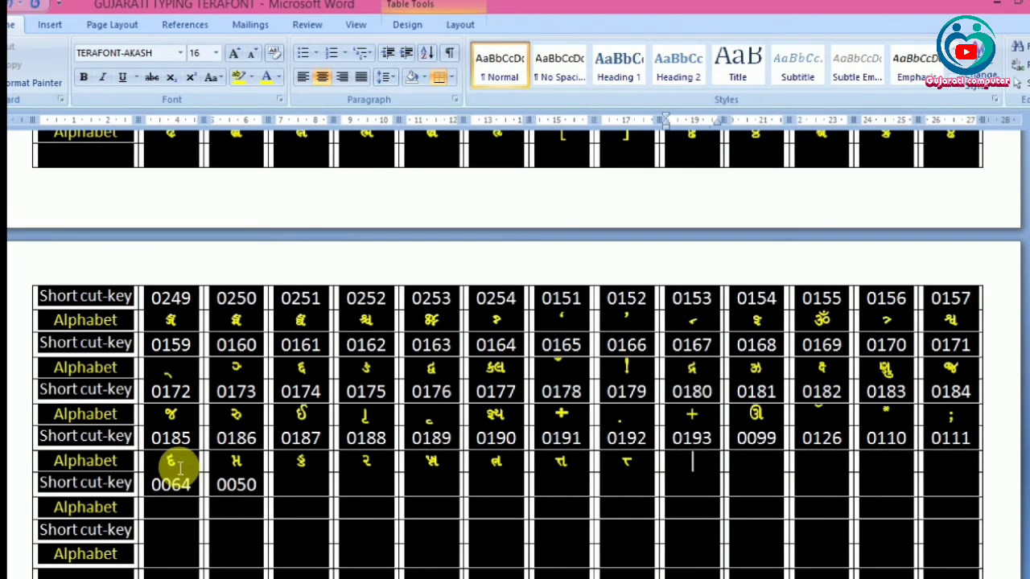
Step: Enter the Gujarati characters of Alt codes 0193, 0099, 0126, 0110 and 0111 in the Alphabet cells beneath them
type("Á")
key("Tab")
key("Tab")
type("›")
key("Tab")
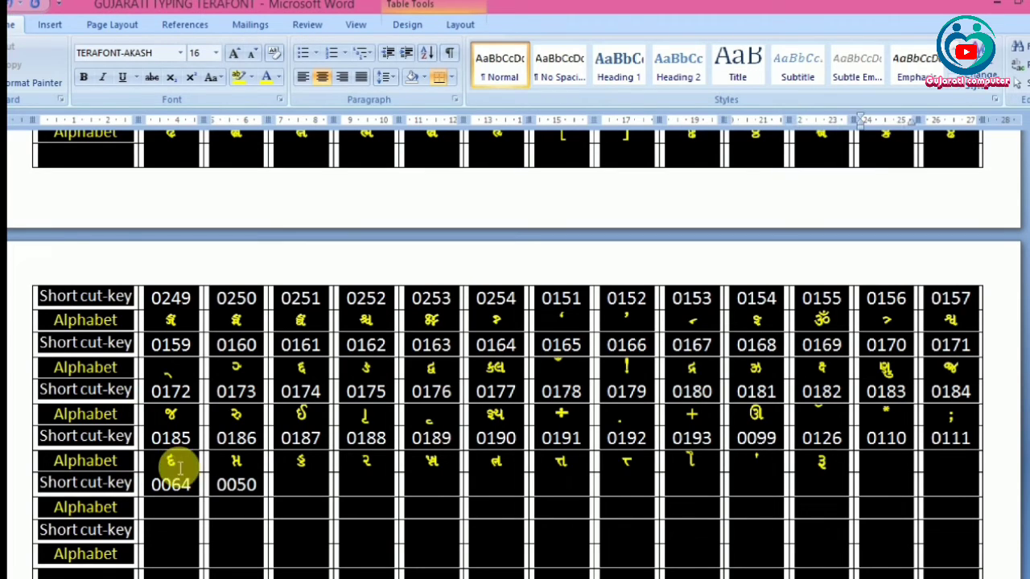
type("œ")
key("Tab")
type("o")
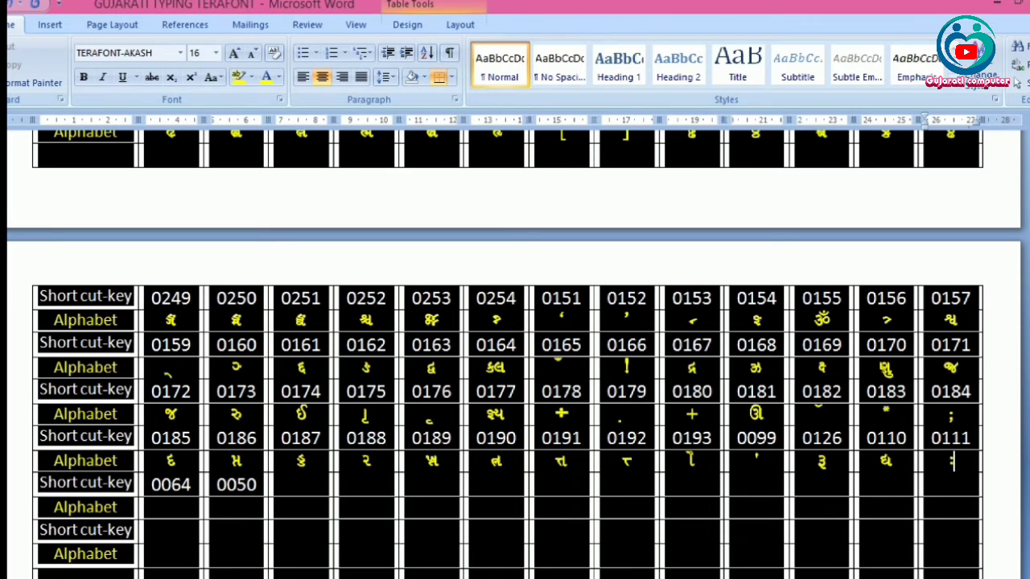
Step: Enter the characters of Alt codes 0064 (%) and 0050 (×) in the Alphabet cells beneath them
left_click(172, 510)
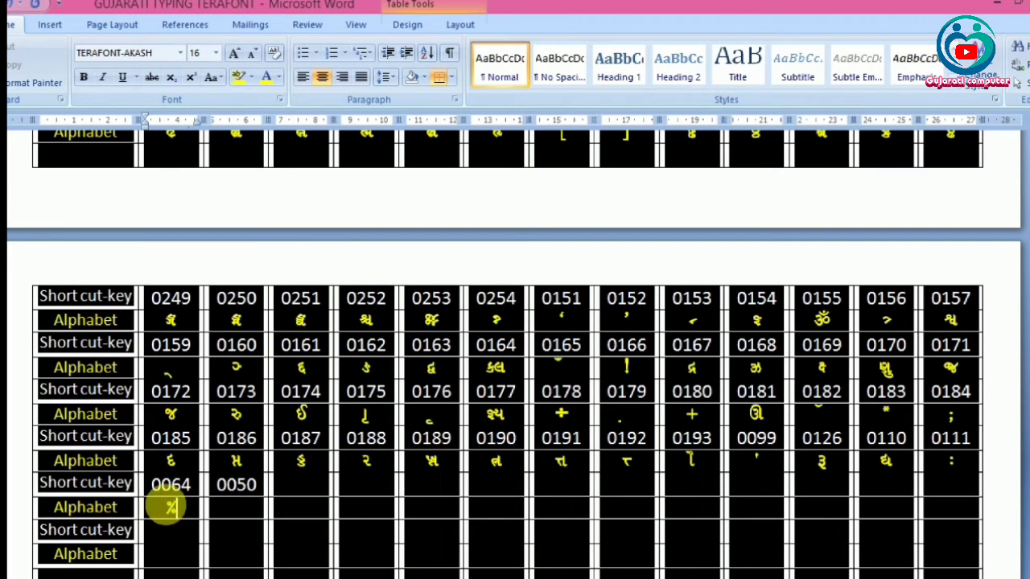
type("@")
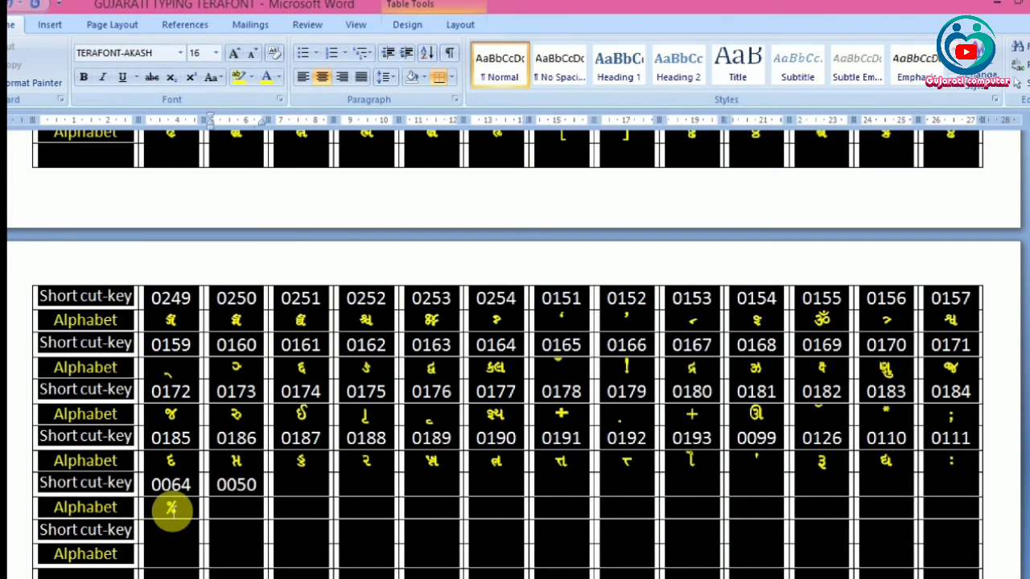
type("2")
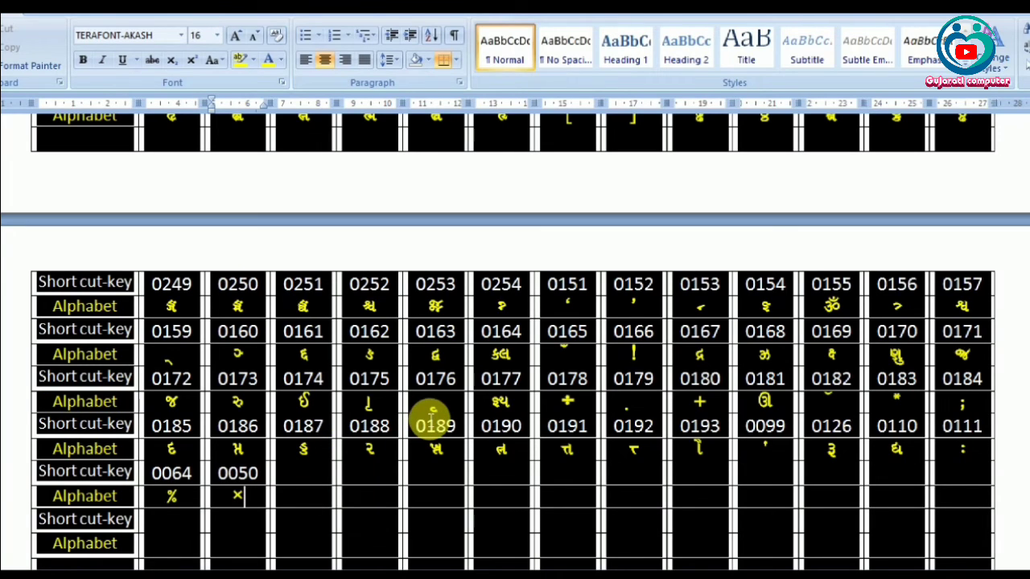
scroll(430, 416, "up", 4)
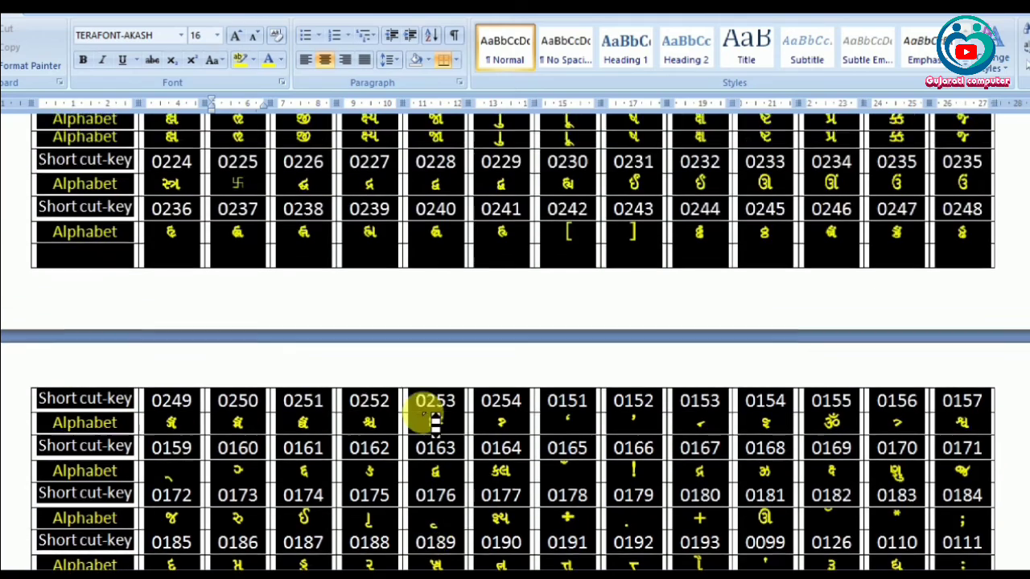
scroll(430, 417, "down", 2)
scroll(434, 417, "down", 1)
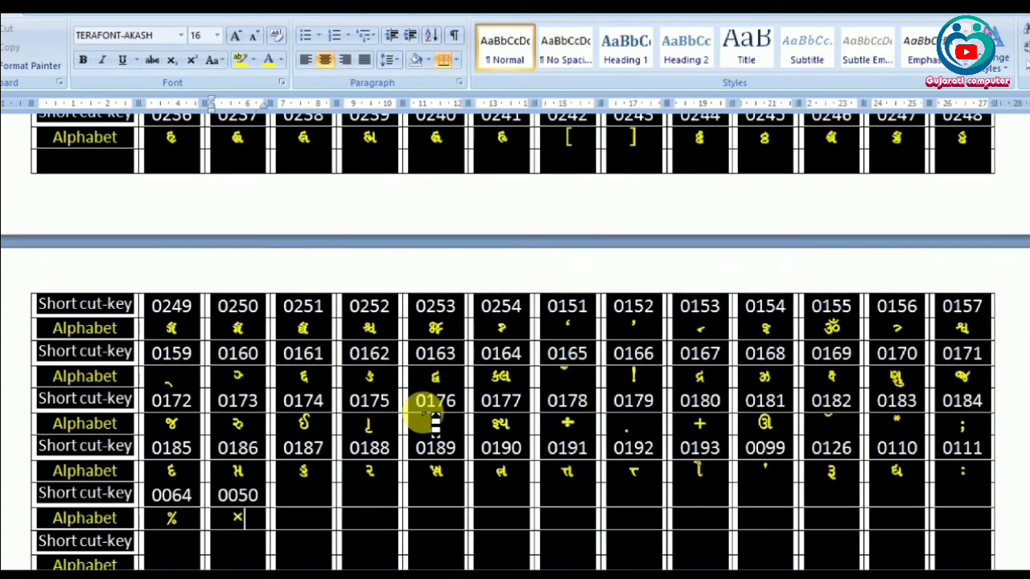
scroll(433, 418, "up", 3)
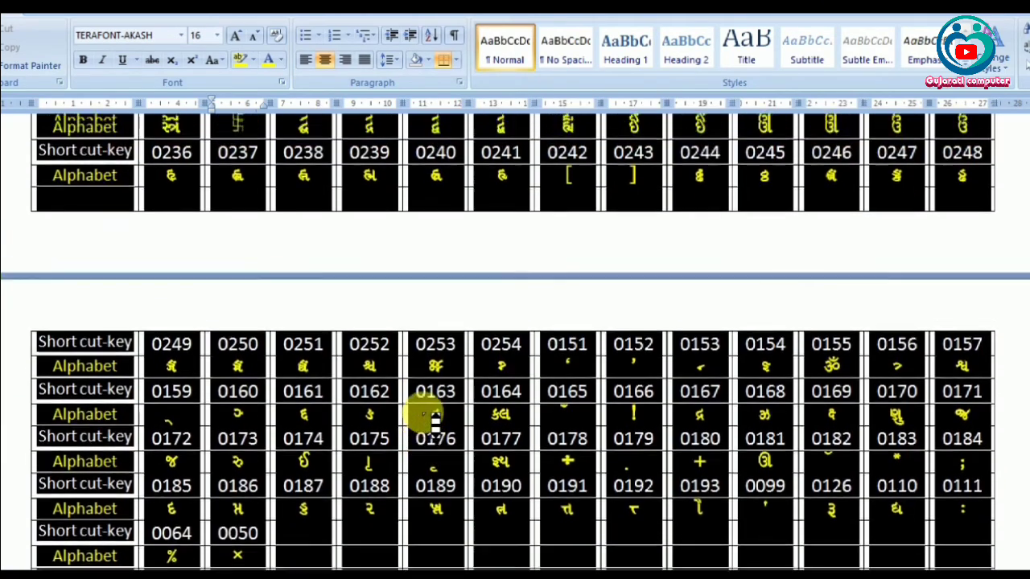
scroll(433, 418, "down", 3)
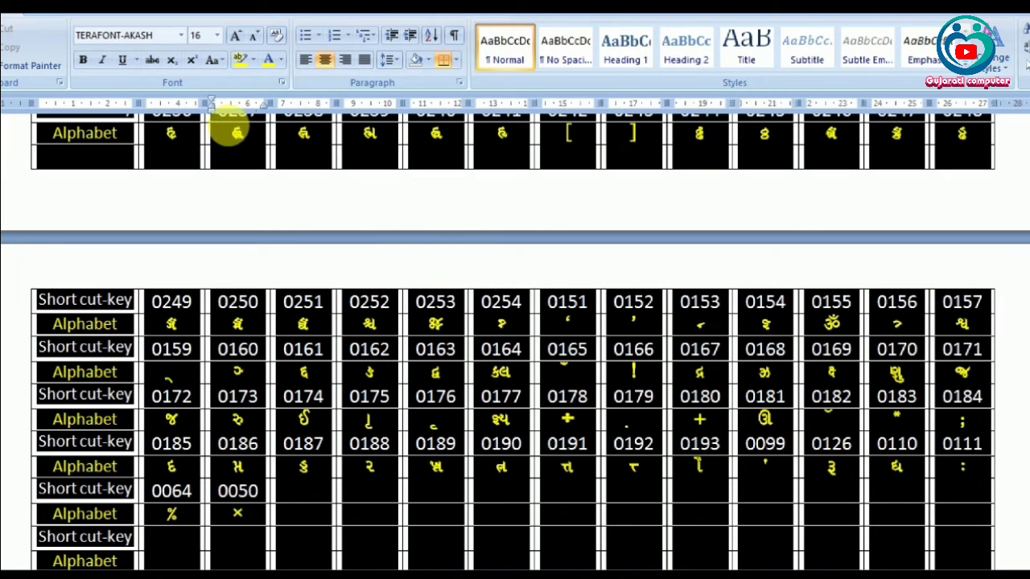
Step: Open the full symbol chart for the TERAFONT-AKASH font and view its list of available fonts
left_click(49, 11)
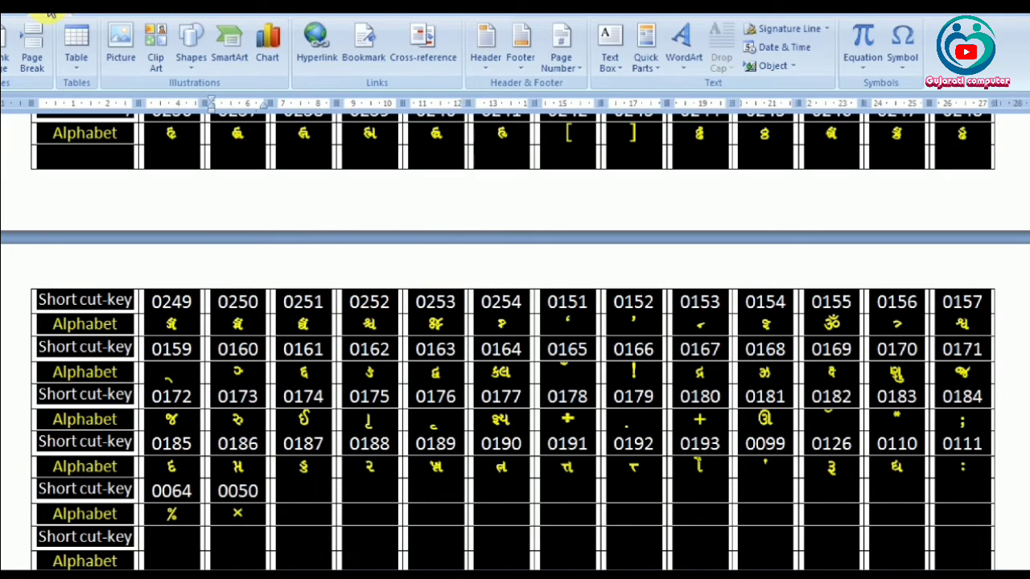
left_click(905, 70)
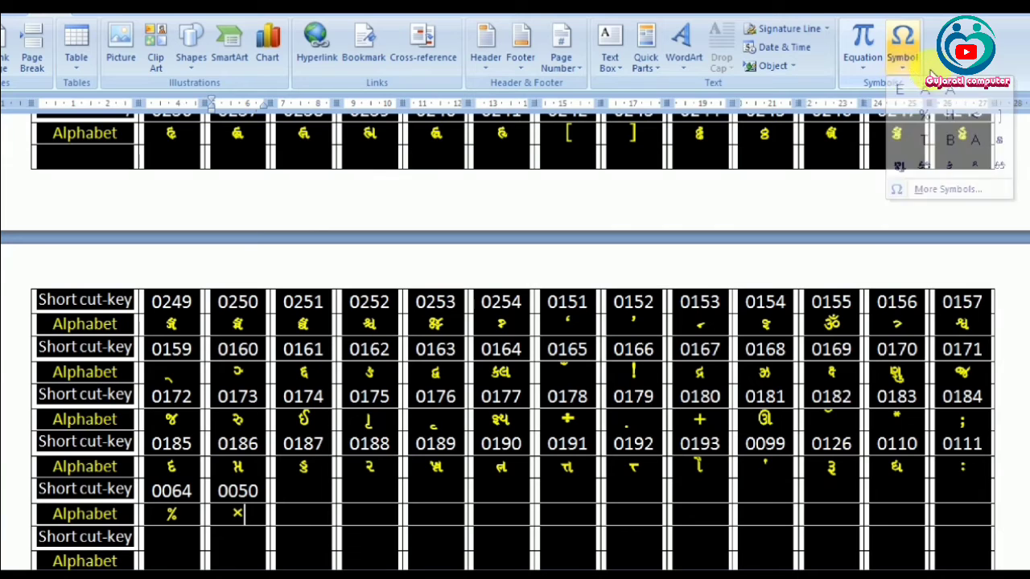
left_click(905, 70)
left_click(906, 69)
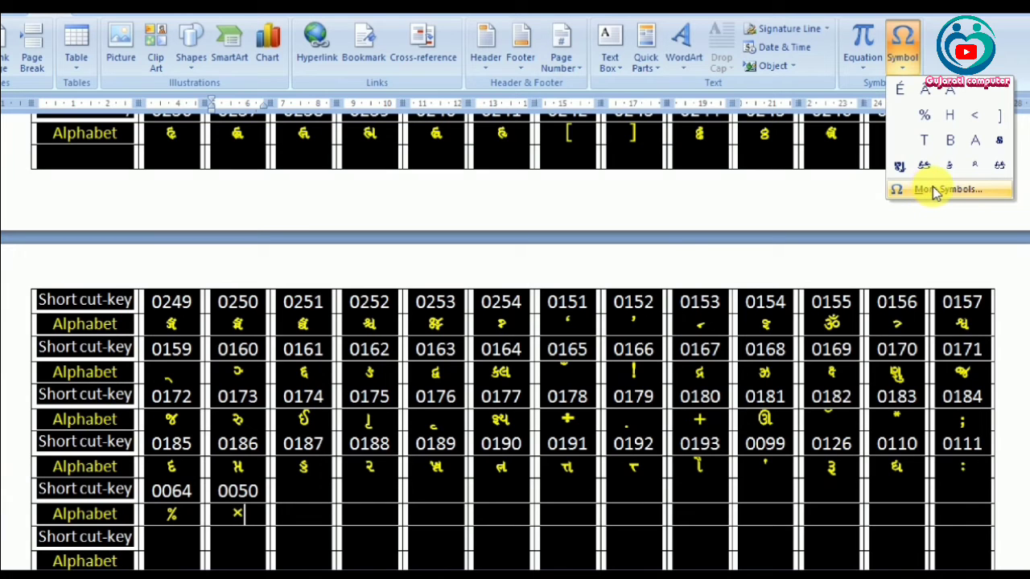
left_click(938, 190)
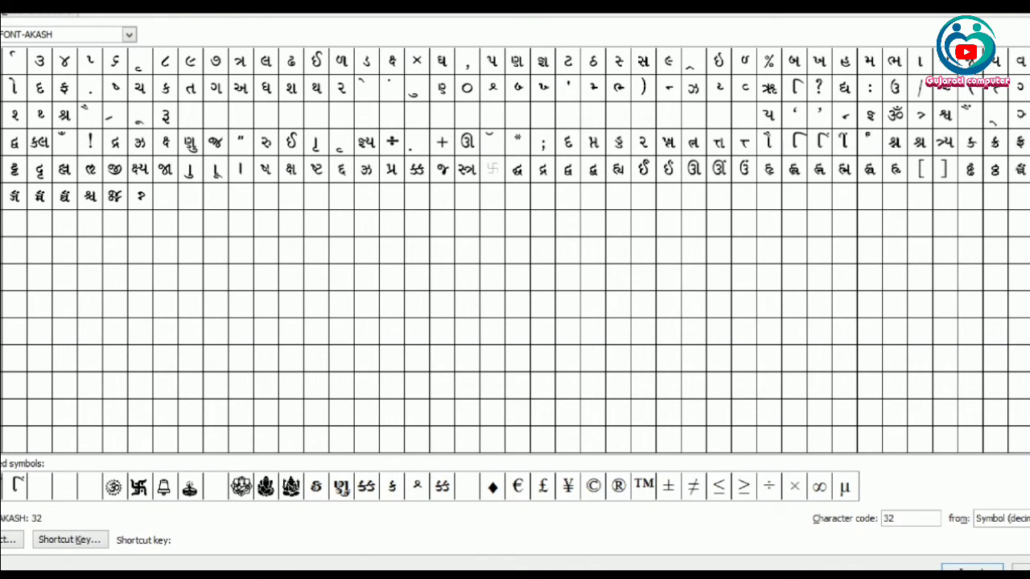
left_click(129, 37)
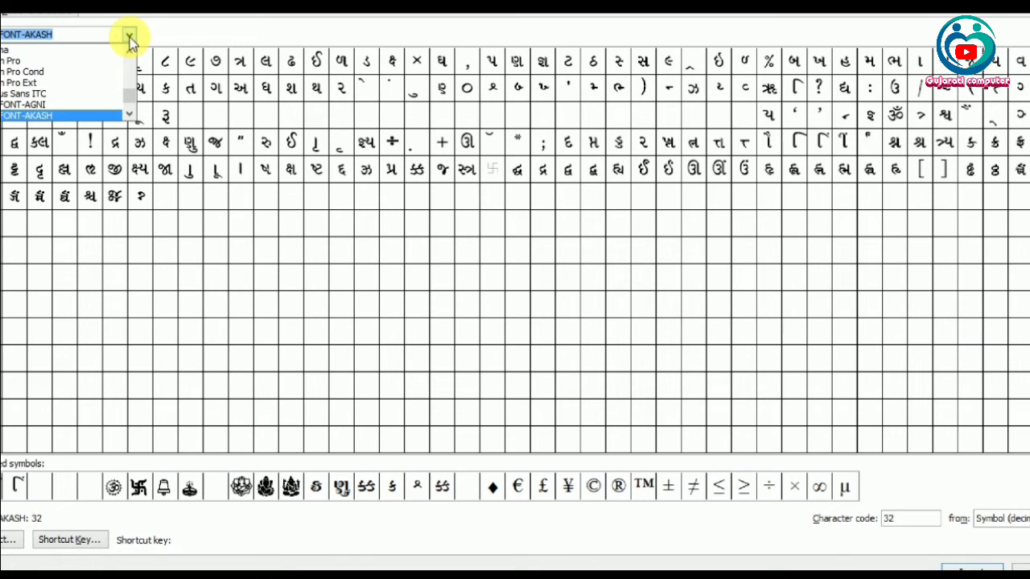
left_click(130, 37)
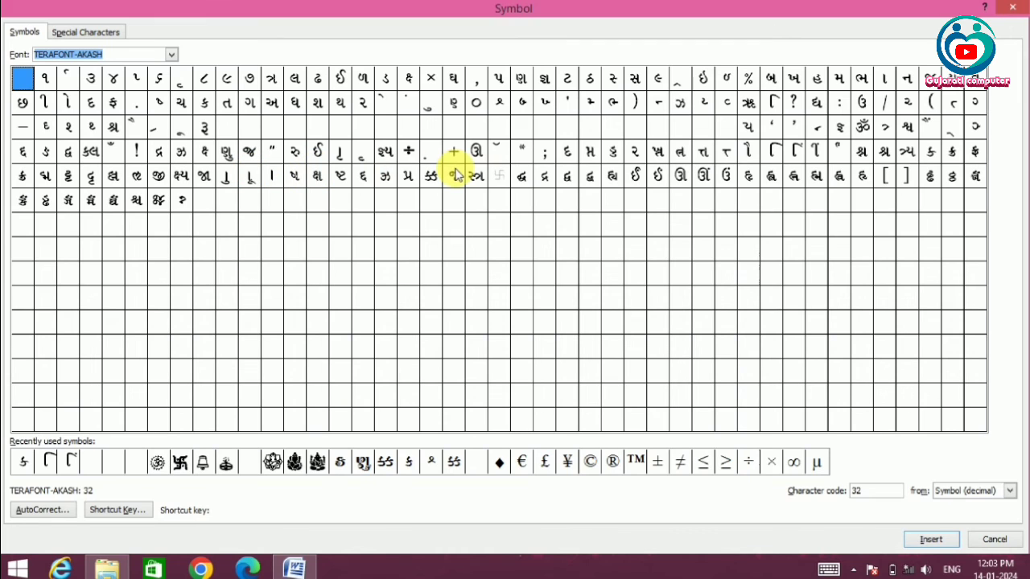
Step: Check the decimal character codes of the two adjacent conjuncts દ્ધ and દ્ર following the swastika, and close the symbol chart
left_click(523, 177)
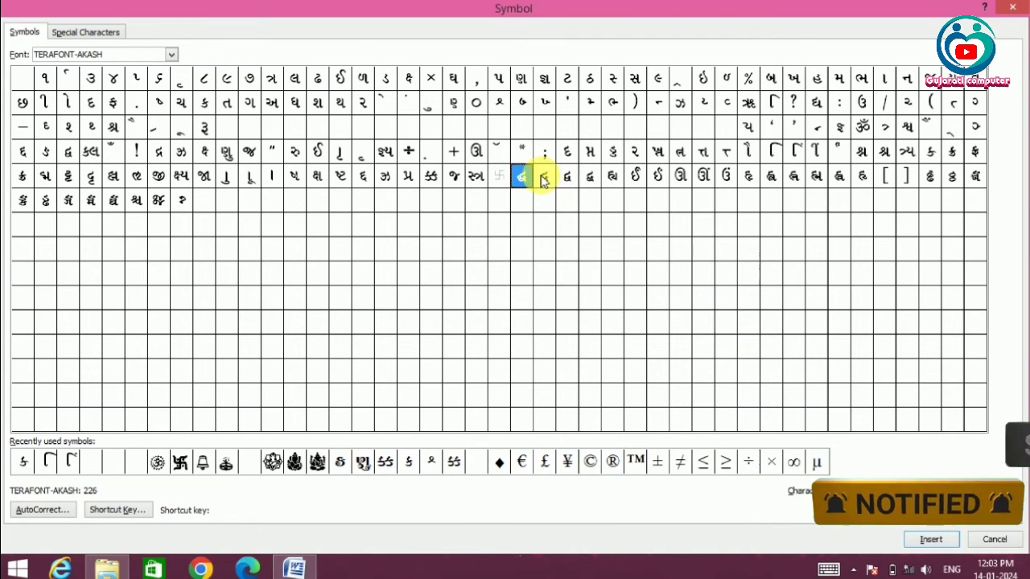
left_click(543, 183)
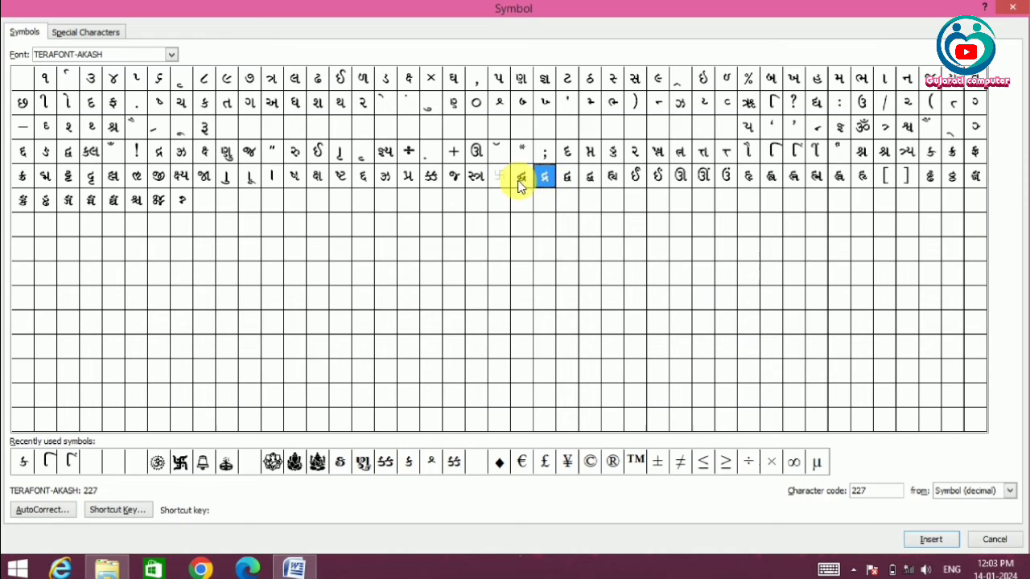
left_click(519, 184)
left_click(547, 180)
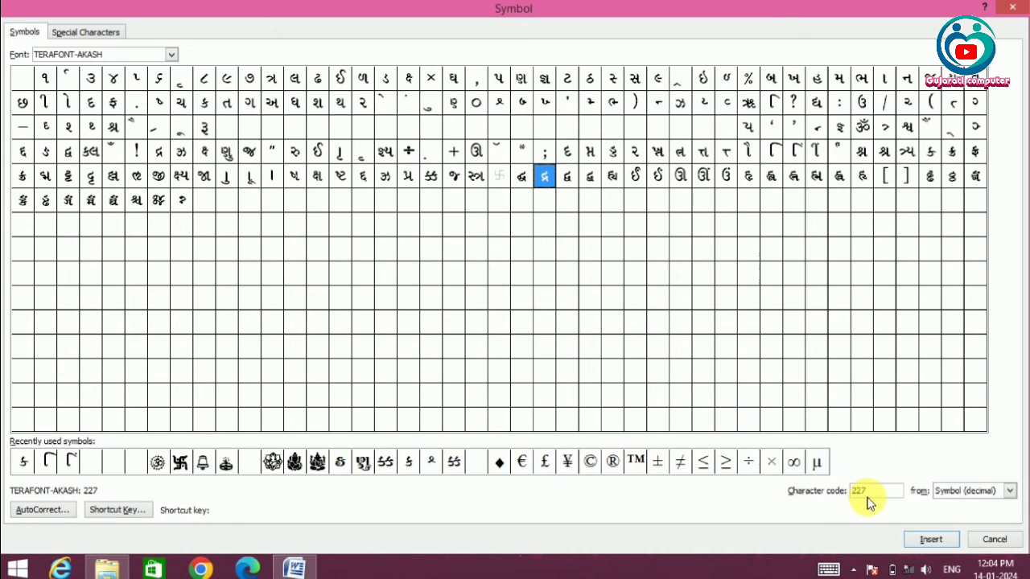
left_click(992, 540)
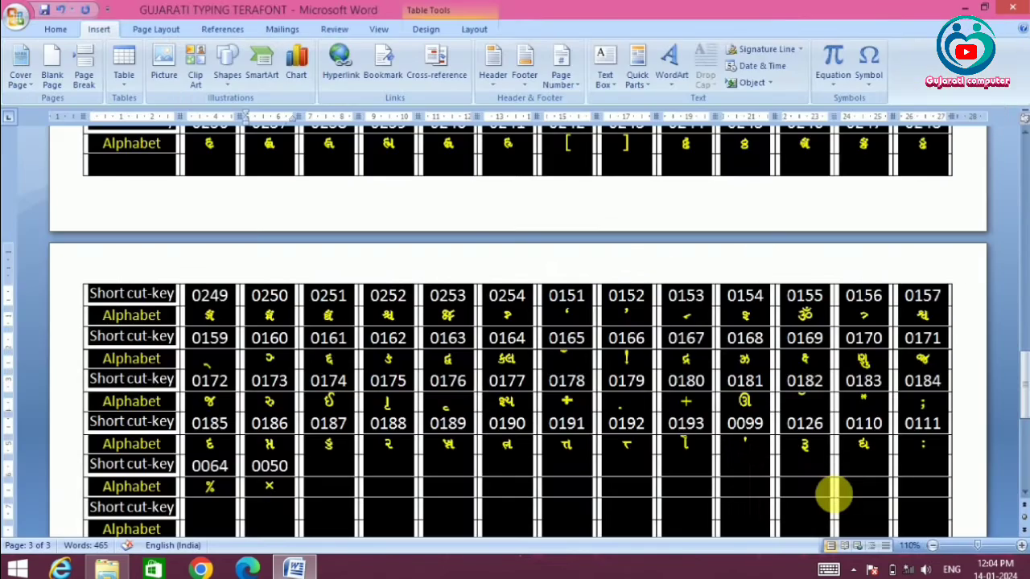
Step: Review the reference table at 160% zoom, from the Shift and normal key rows through the Alt short-cut code rows
scroll(744, 400, "up", 5)
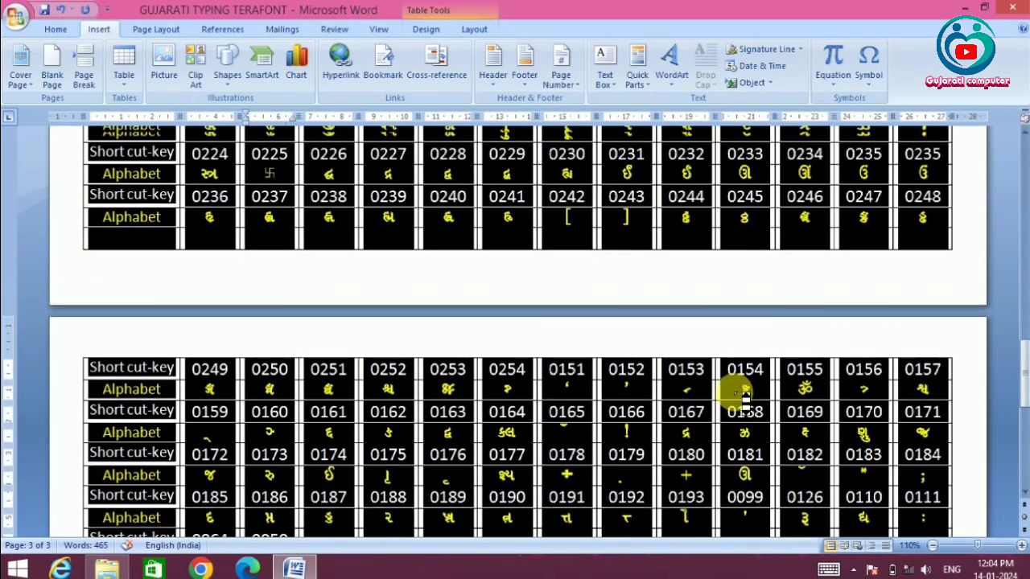
scroll(735, 395, "up", 2)
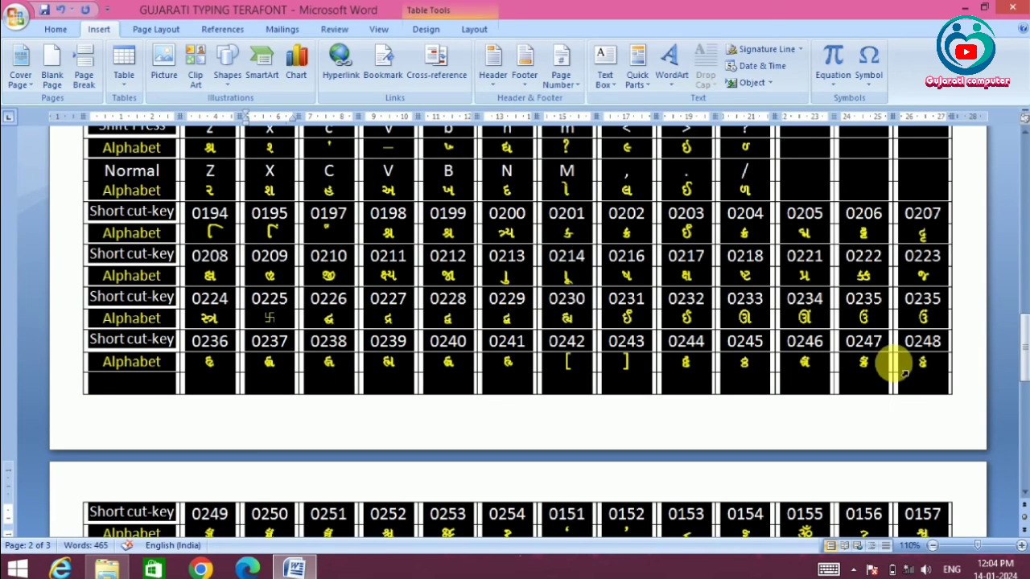
left_click(1022, 546)
left_click(1021, 546)
left_click(1021, 546)
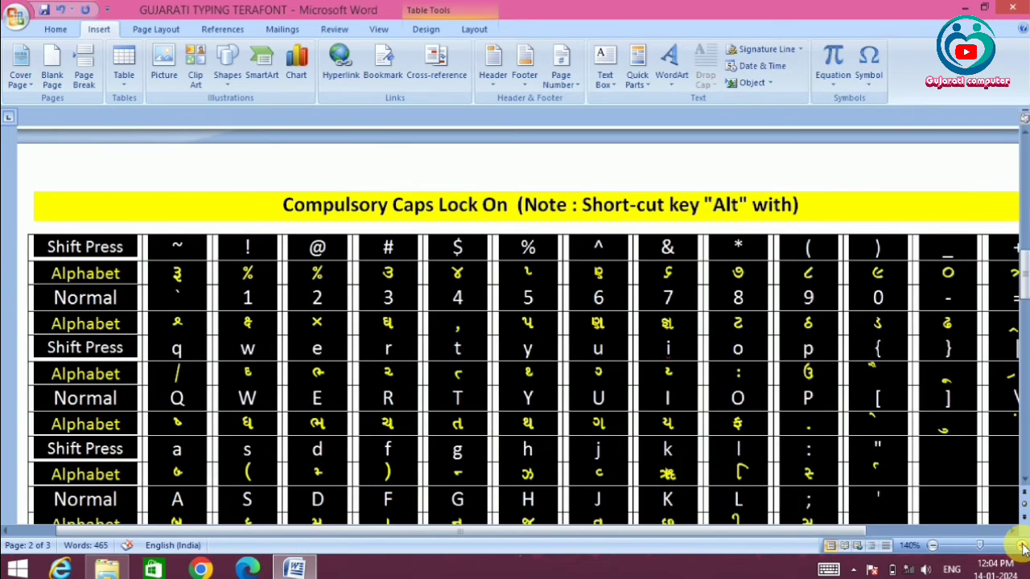
left_click(1021, 547)
left_click(1021, 546)
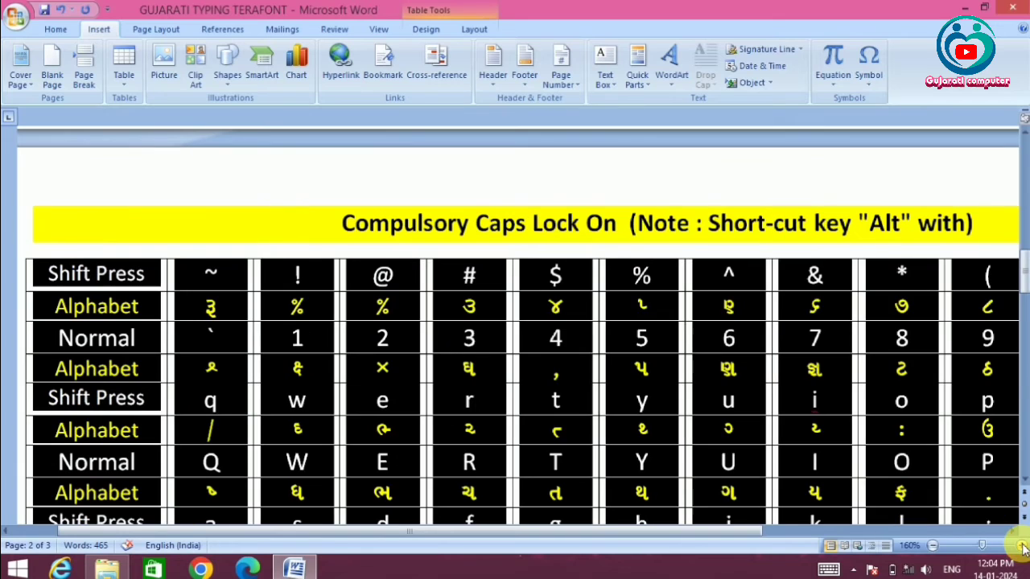
left_click_drag(1021, 259, 1025, 282)
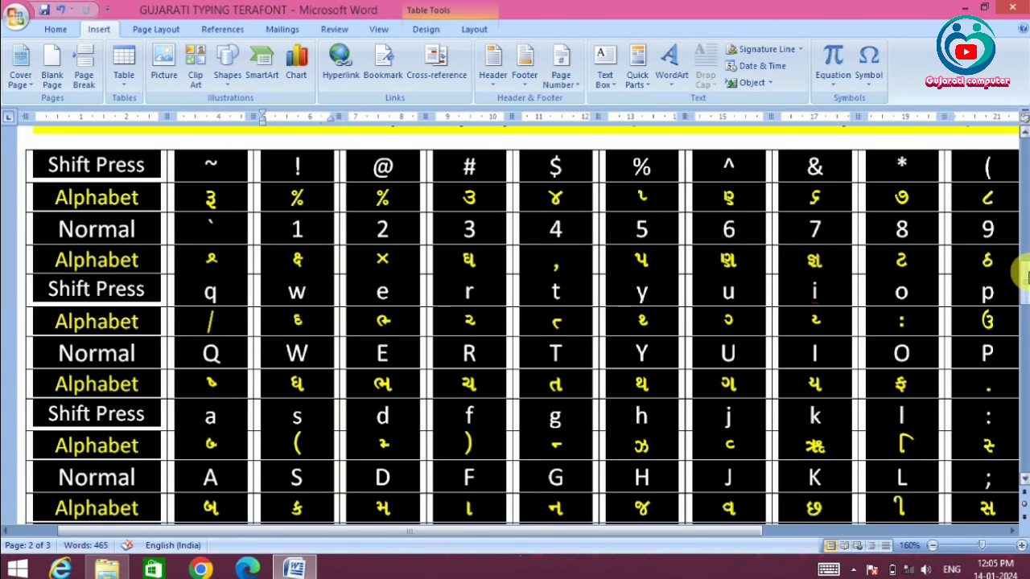
left_click_drag(1022, 278, 1025, 329)
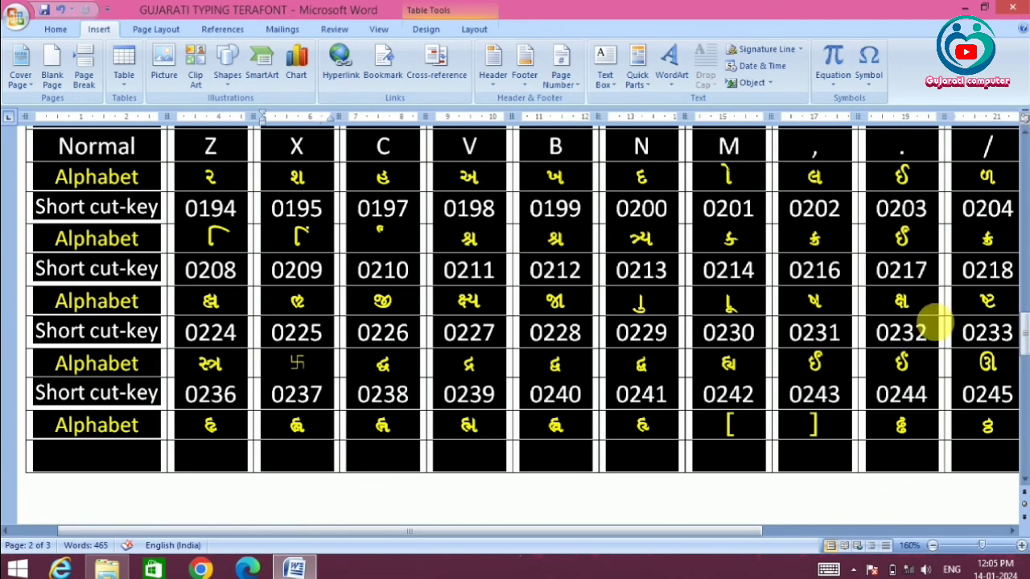
left_click(490, 305)
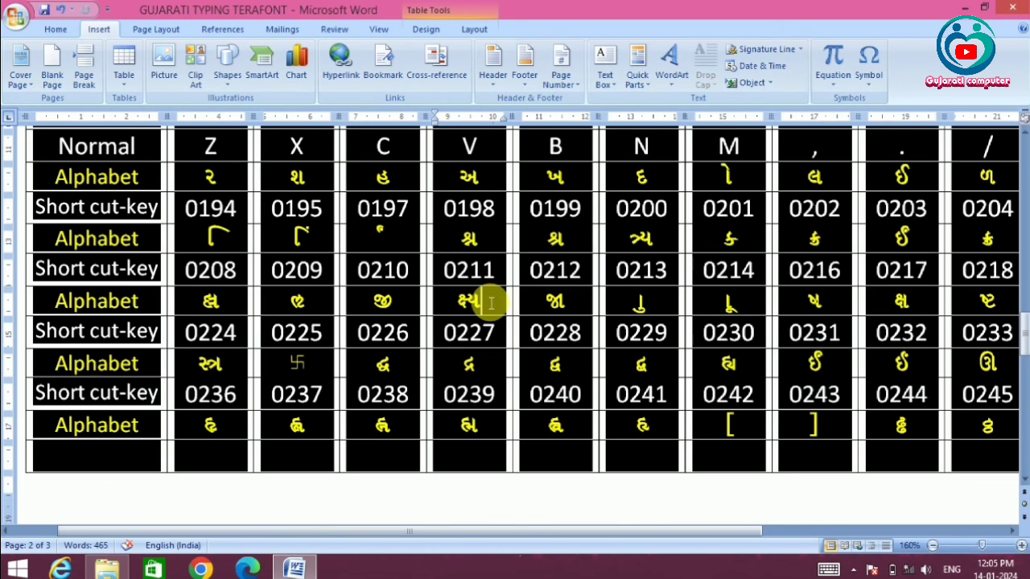
scroll(492, 304, "down", 3)
scroll(492, 304, "down", 4)
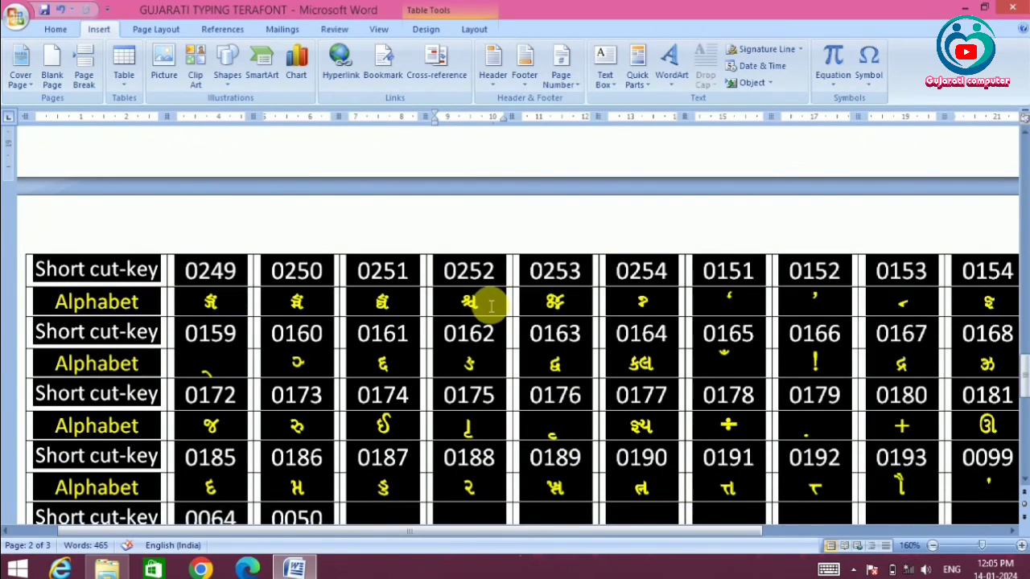
left_click(491, 304)
scroll(491, 304, "down", 3)
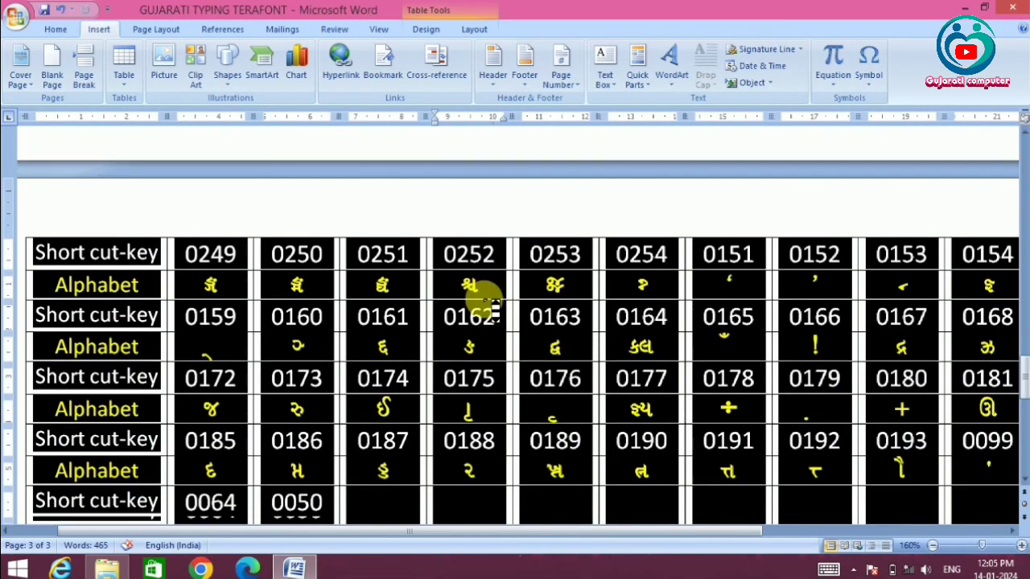
scroll(485, 305, "up", 10)
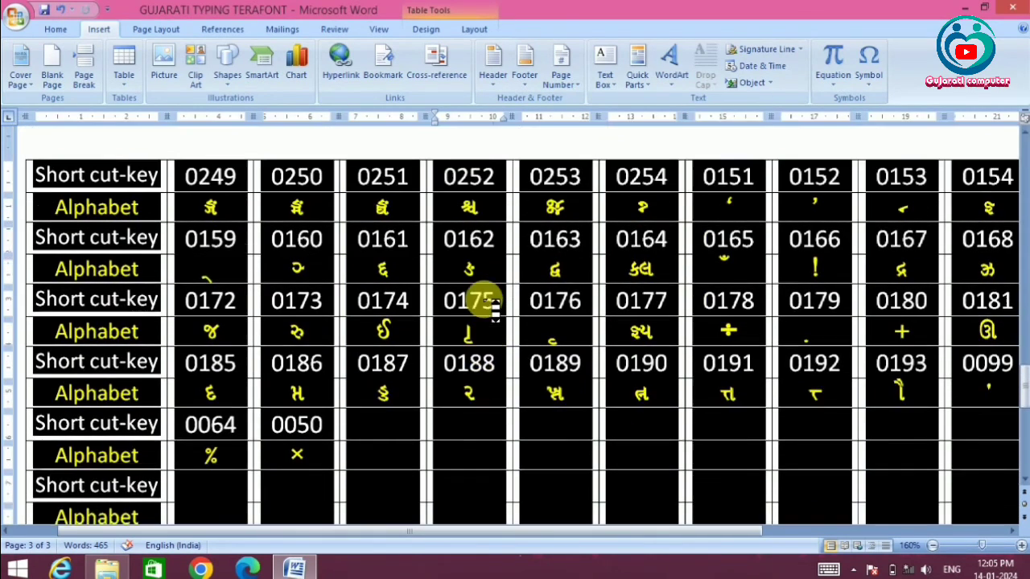